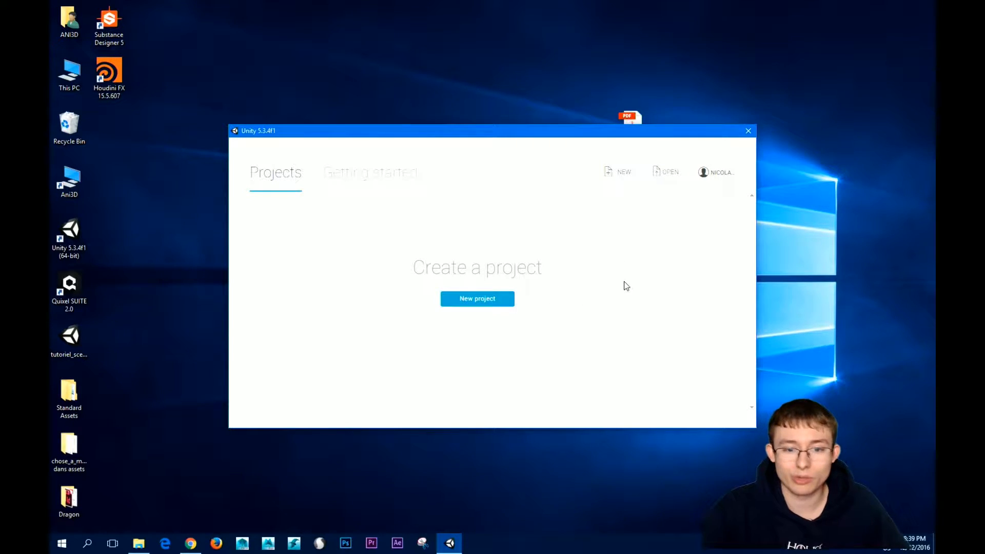
Create a new 3D project named "Tutoriel" in the default documents location.
left_click(495, 301)
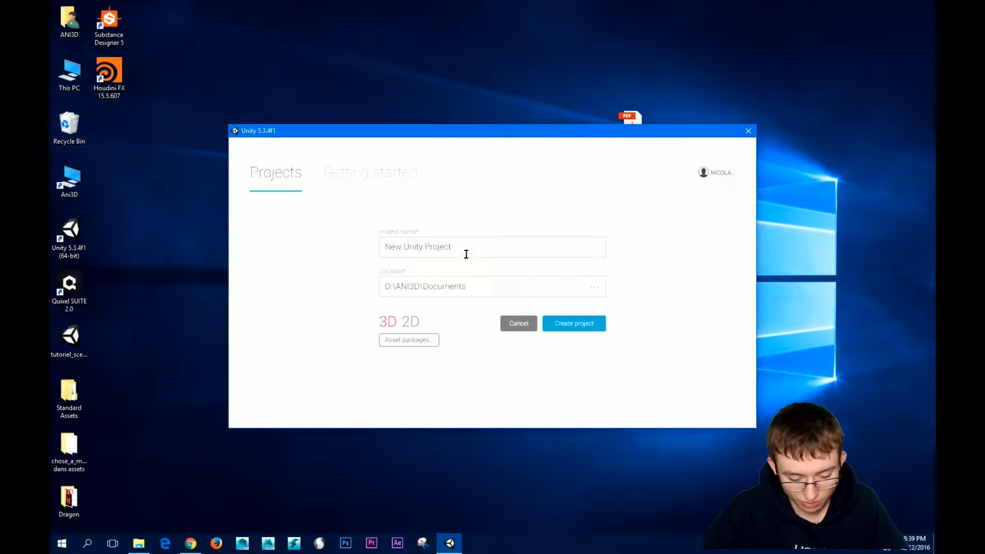
type("T")
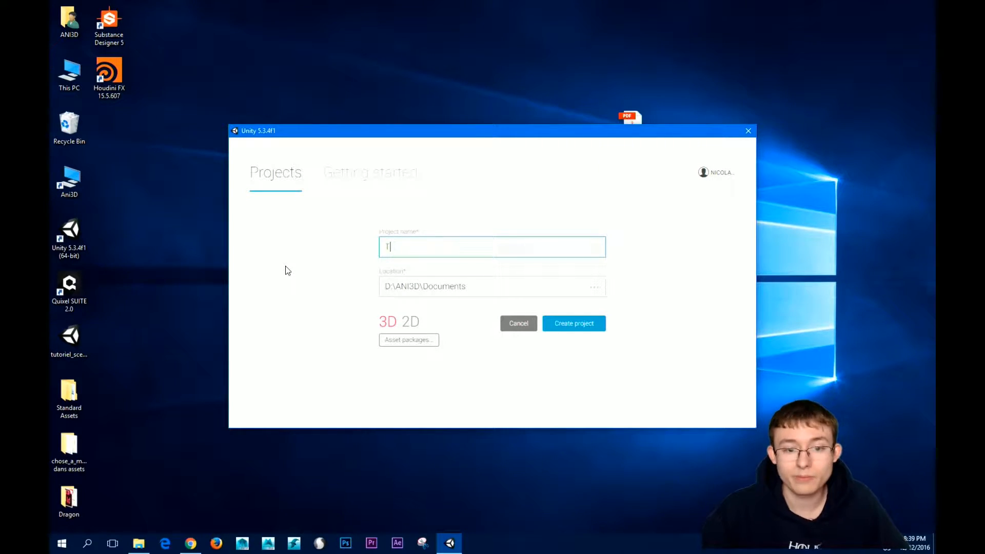
type("utoriel")
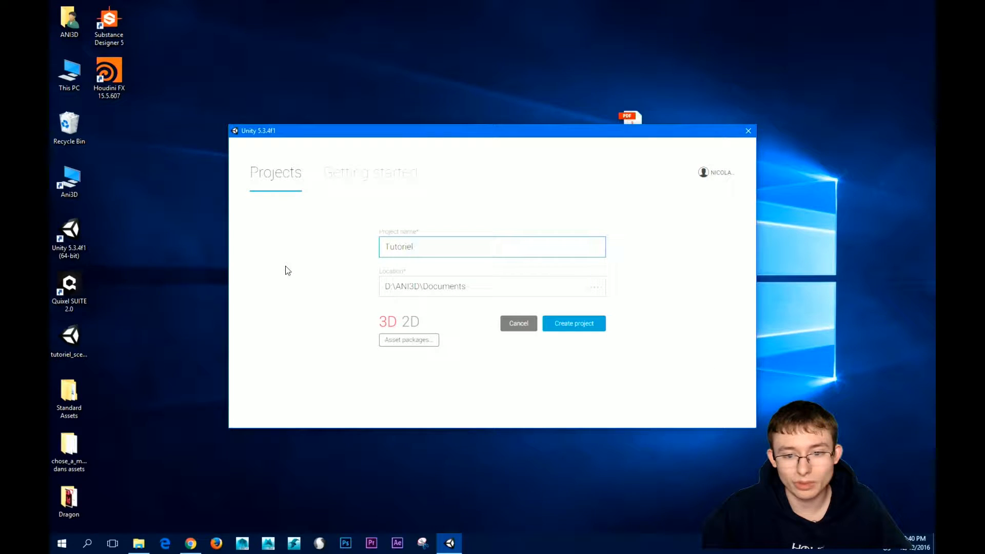
left_click(583, 323)
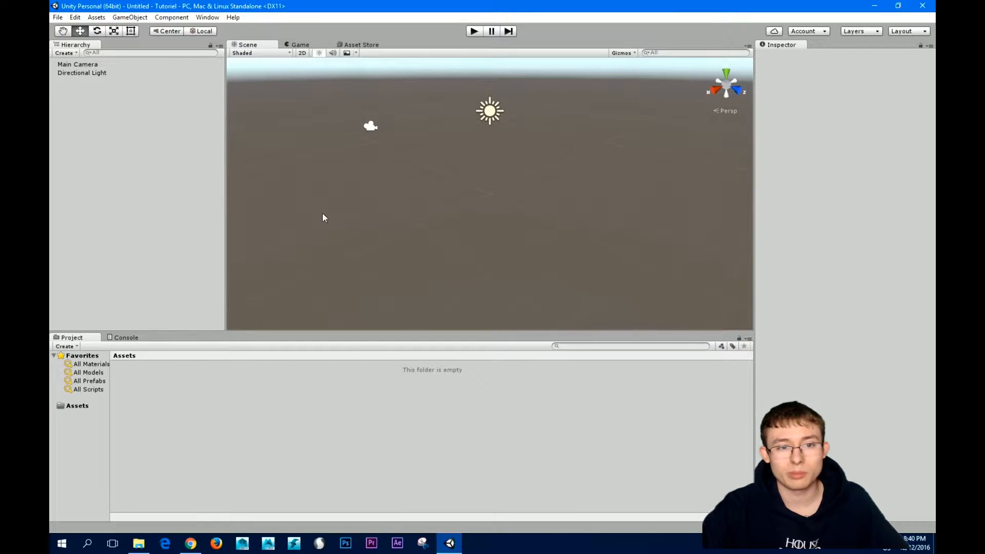
left_click_drag(589, 222, 528, 237, "alt")
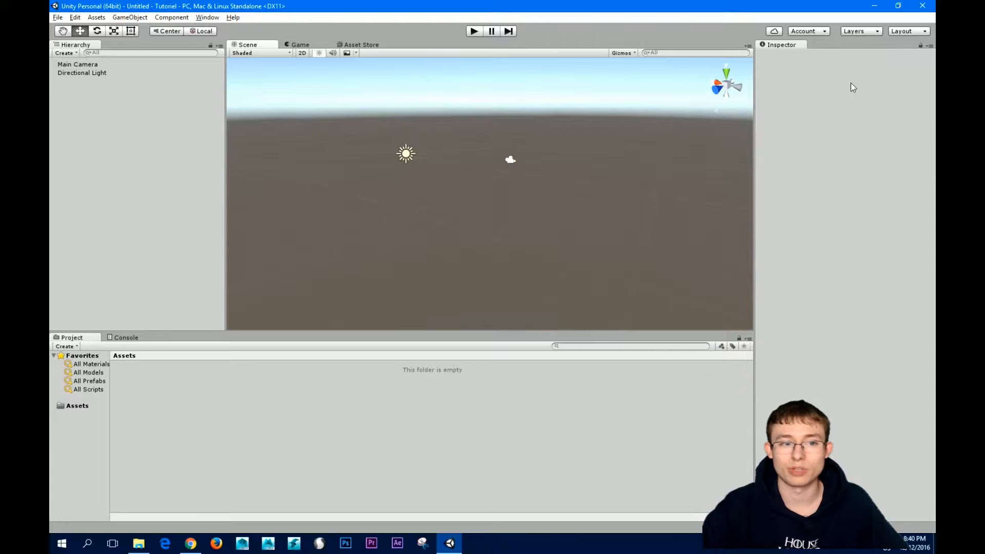
left_click(99, 75)
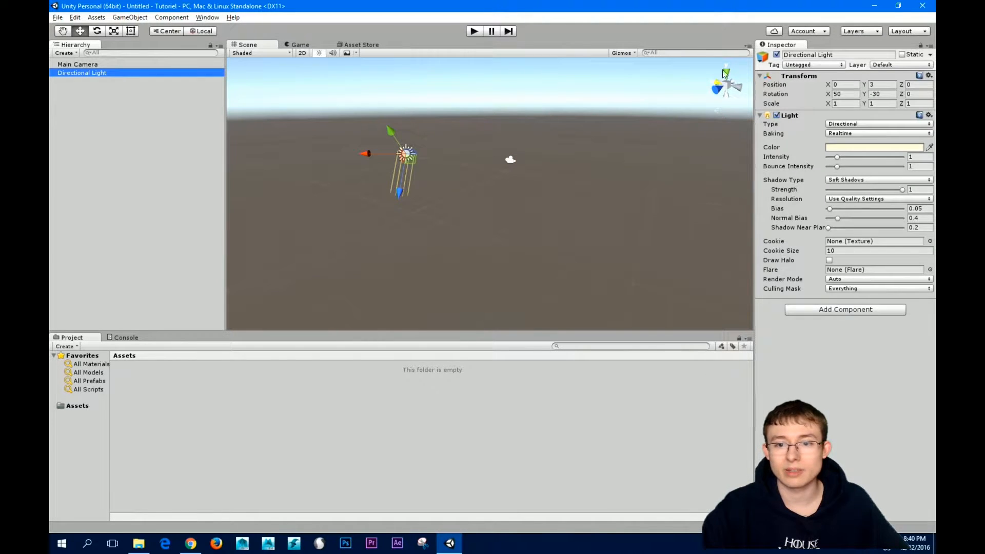
left_click(609, 235)
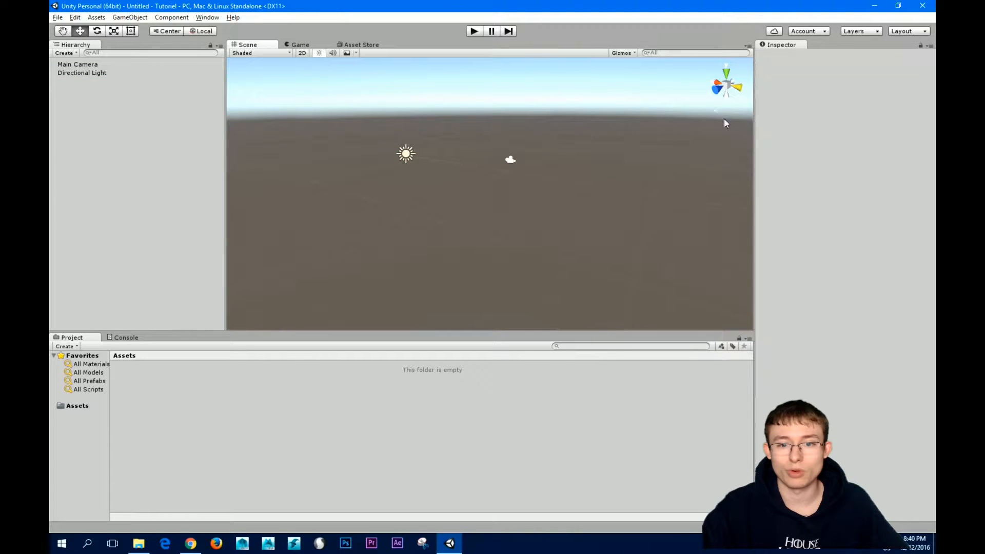
left_click_drag(624, 209, 506, 206, "alt")
right_click_drag(506, 207, 674, 284, "alt")
left_click_drag(674, 284, 688, 250, "alt")
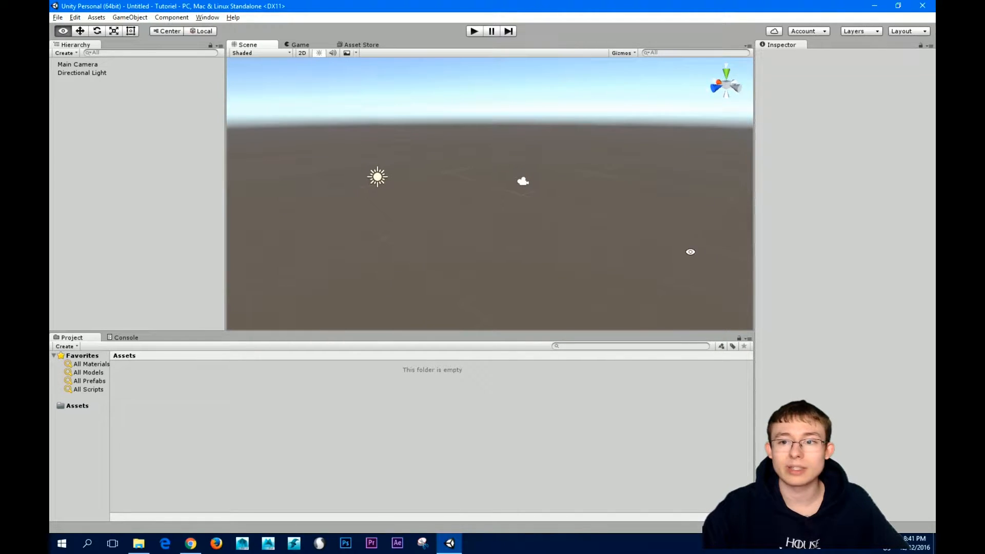
Import all the files from the desktop folder "chose_a_mettre dans assets" into the project's Assets.
left_click(898, 6)
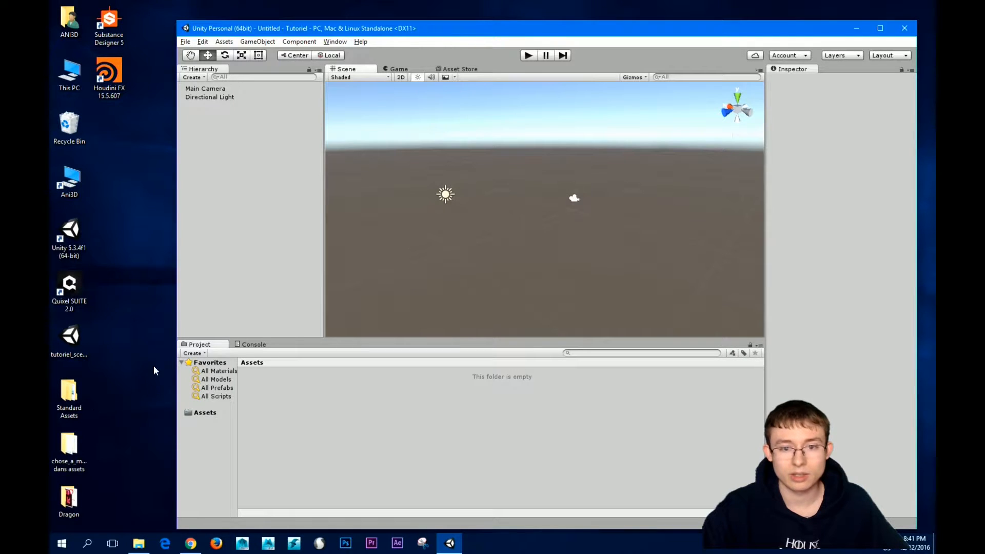
double_click(69, 451)
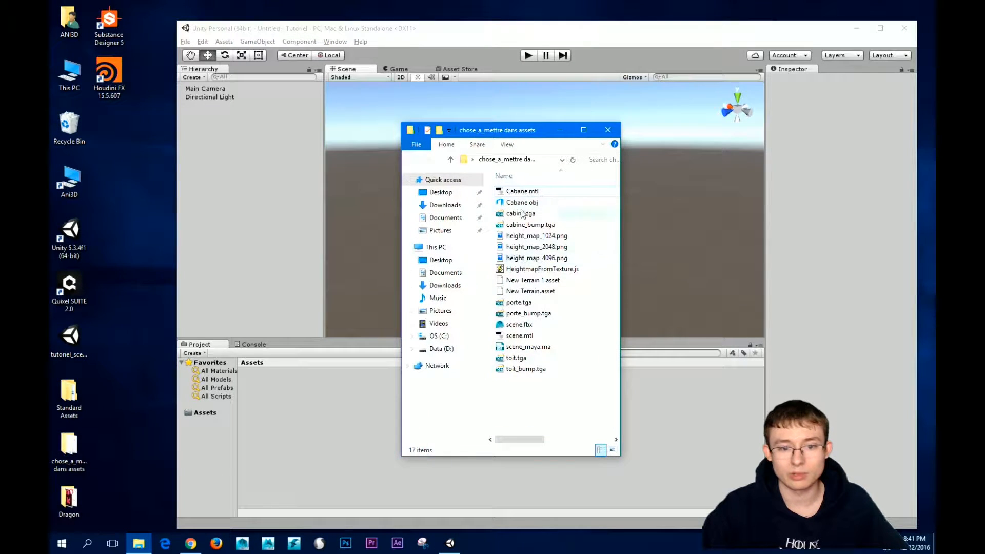
left_click(523, 195)
left_click(528, 369, "shift")
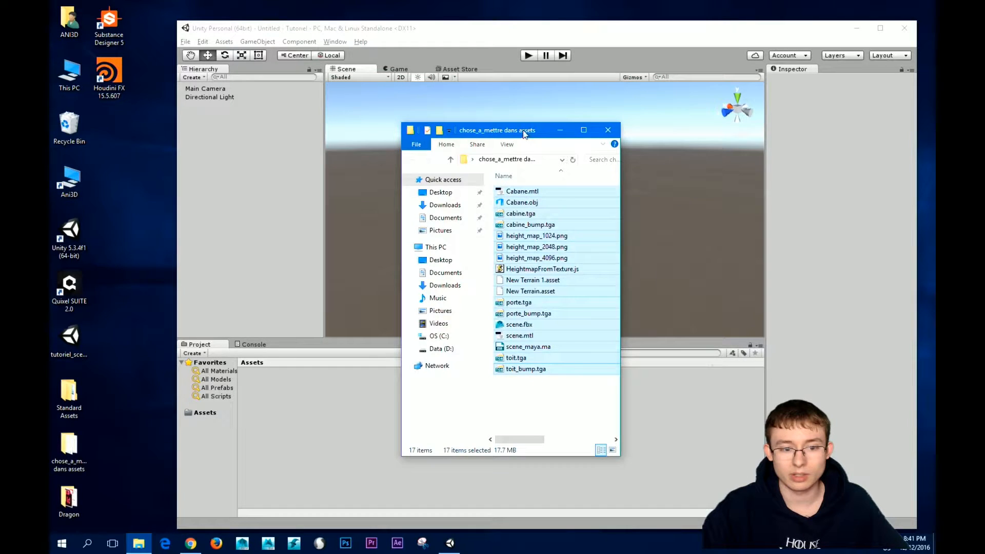
left_click_drag(524, 135, 697, 149)
left_click_drag(697, 208, 323, 401)
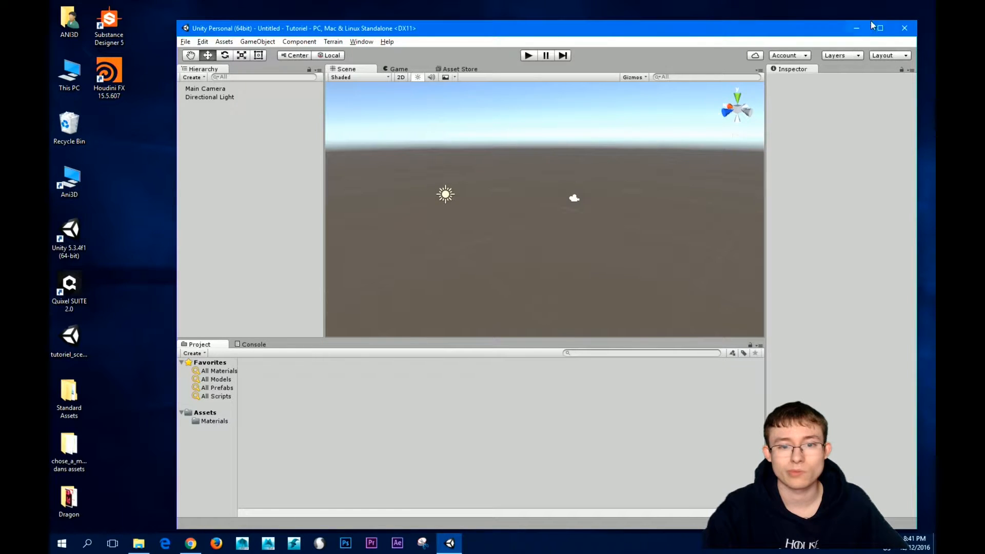
left_click(881, 28)
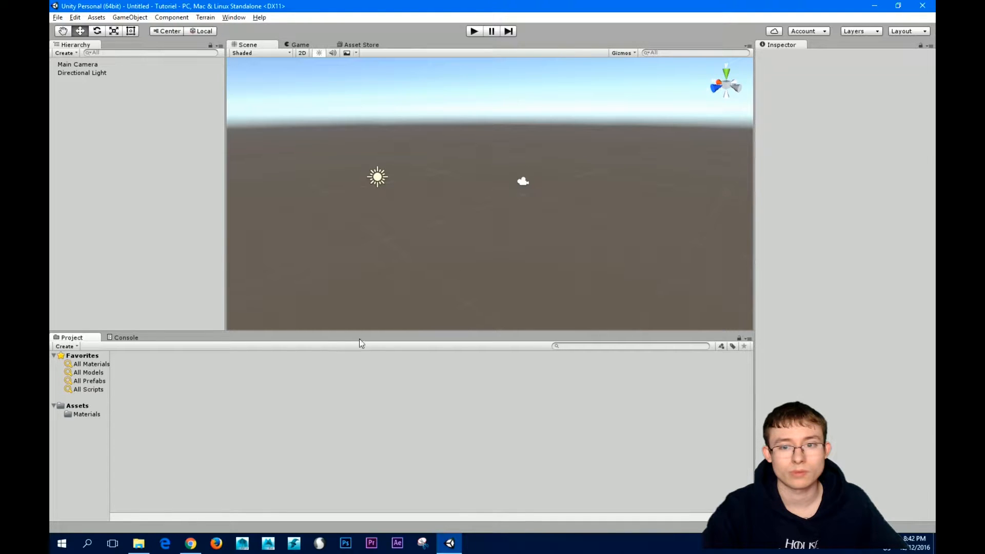
left_click(898, 6)
double_click(83, 438)
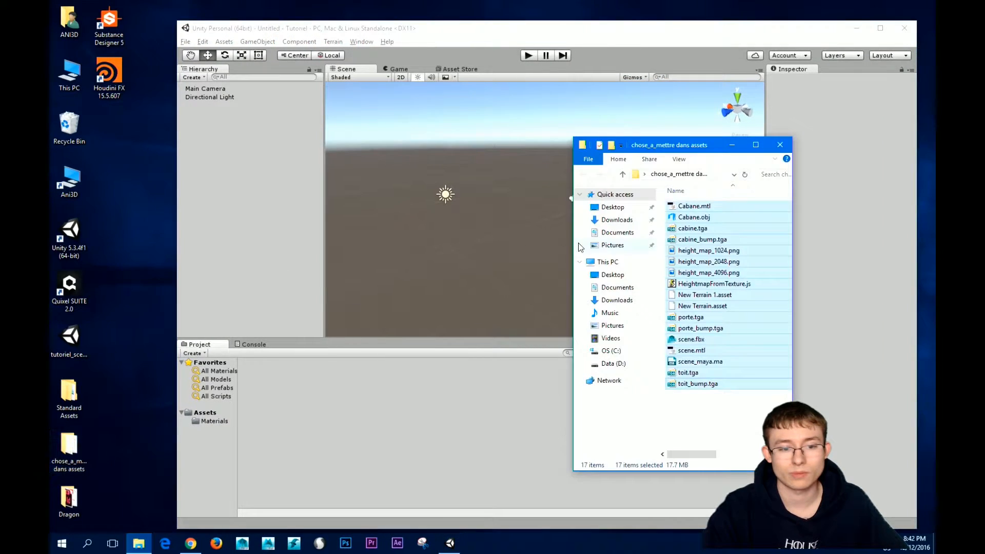
left_click_drag(721, 227, 383, 399)
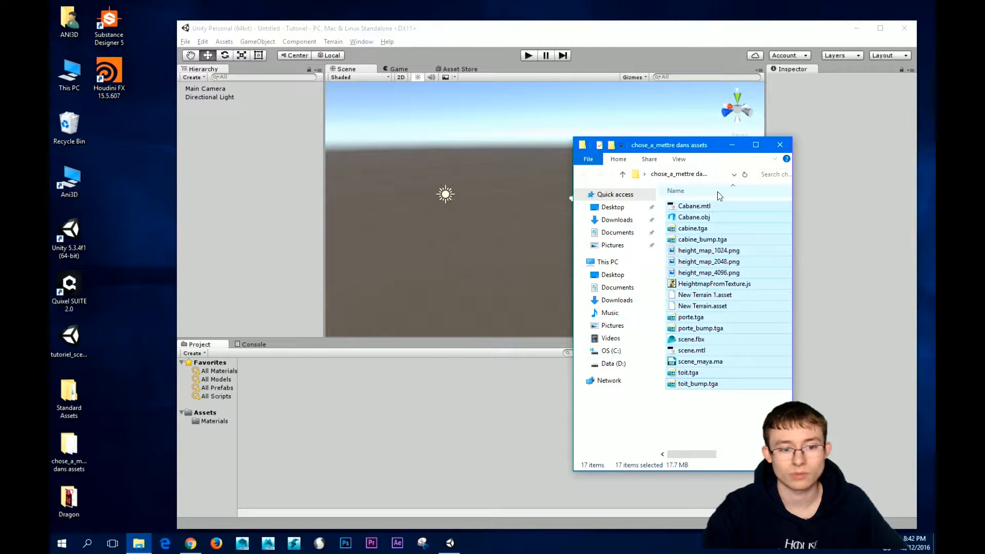
Display the imported files of the Assets folder and maximize the editor window.
left_click(217, 418)
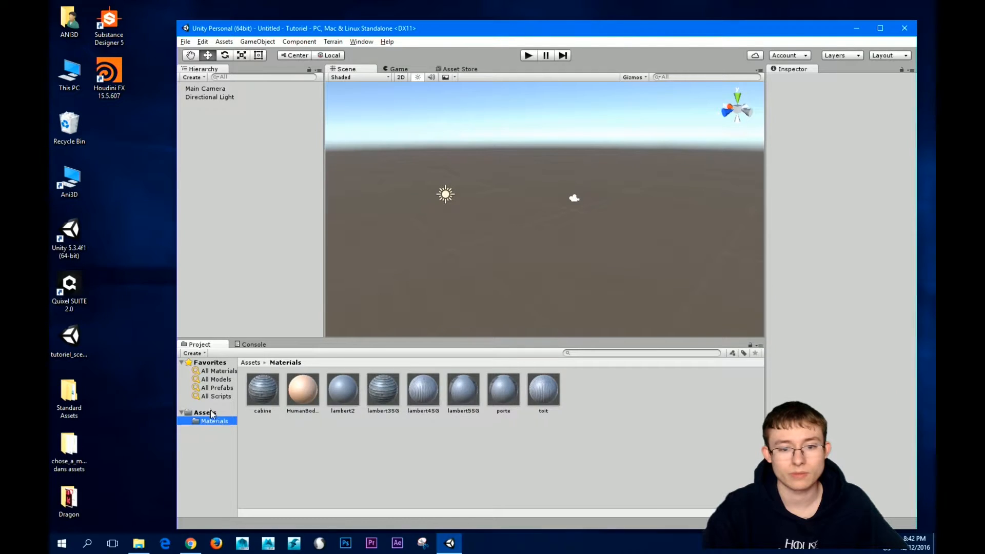
left_click(210, 411)
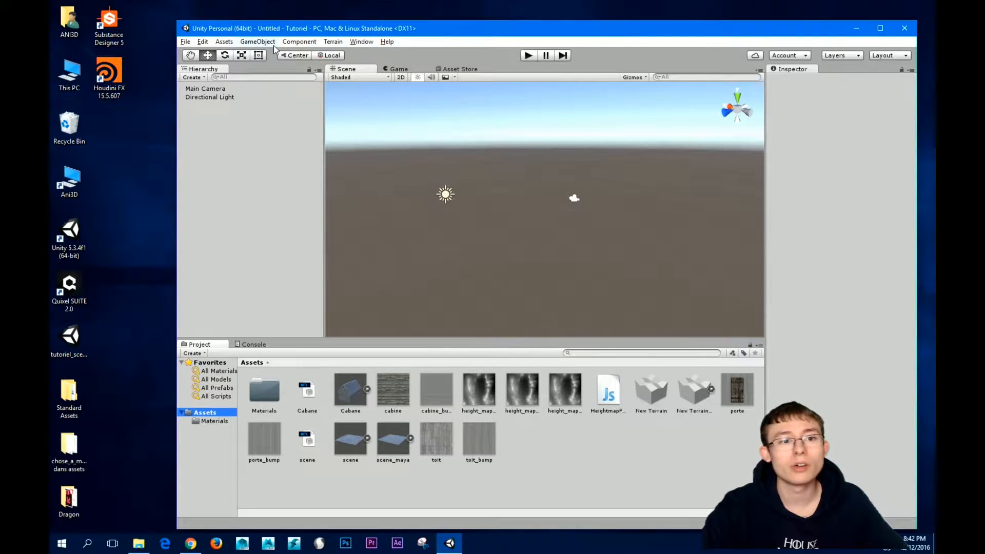
left_click(880, 29)
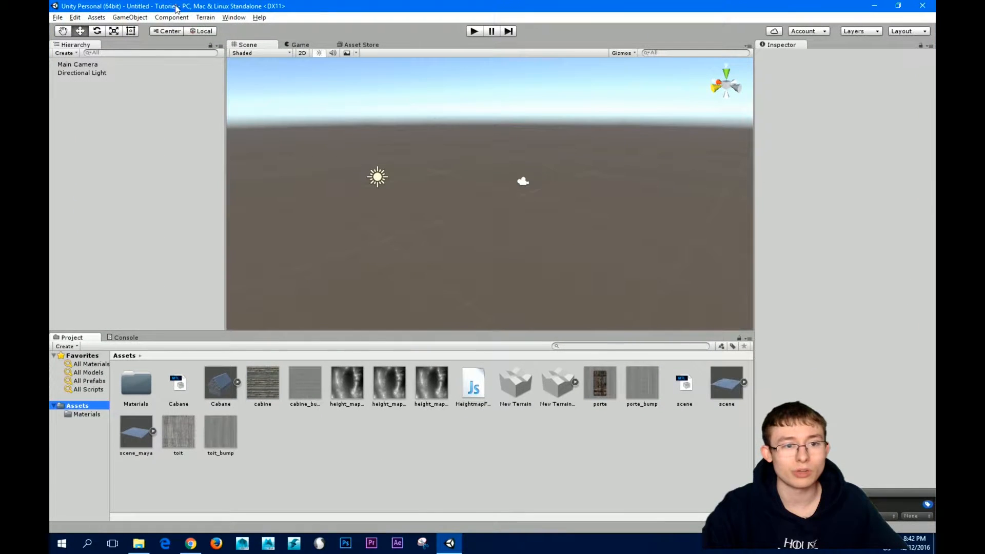
Add a Terrain 3D object to the scene.
left_click(139, 19)
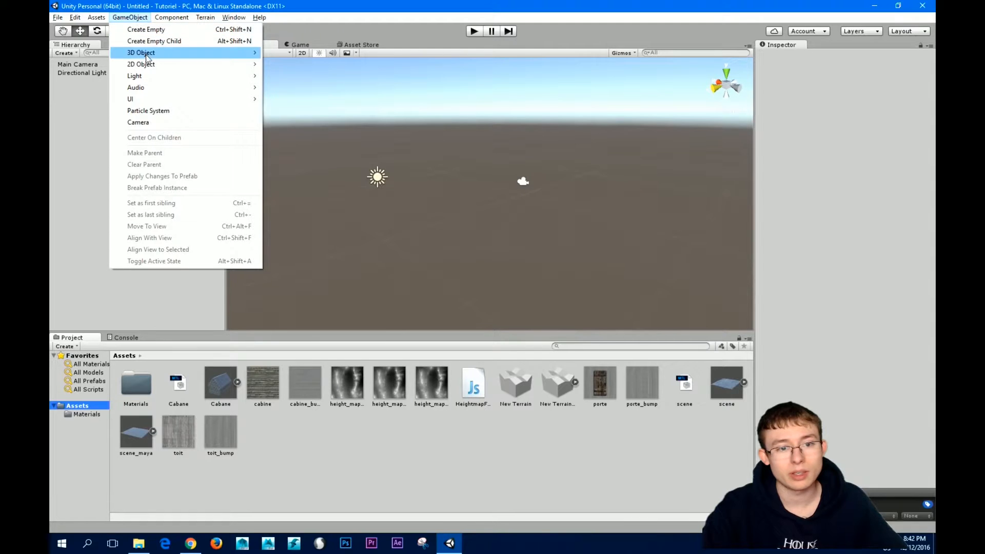
mouse_move(147, 55)
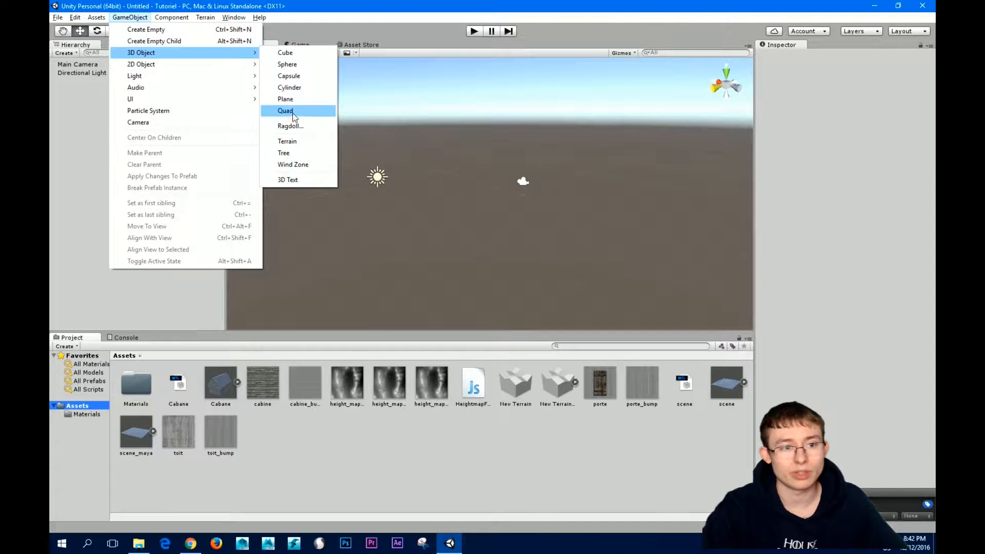
left_click(291, 141)
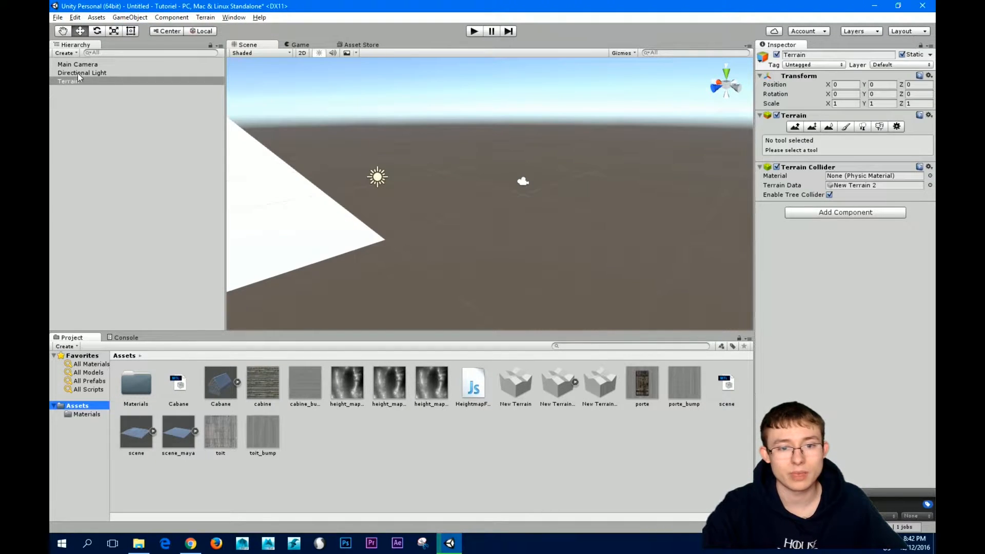
middle_click_drag(471, 239, 600, 240)
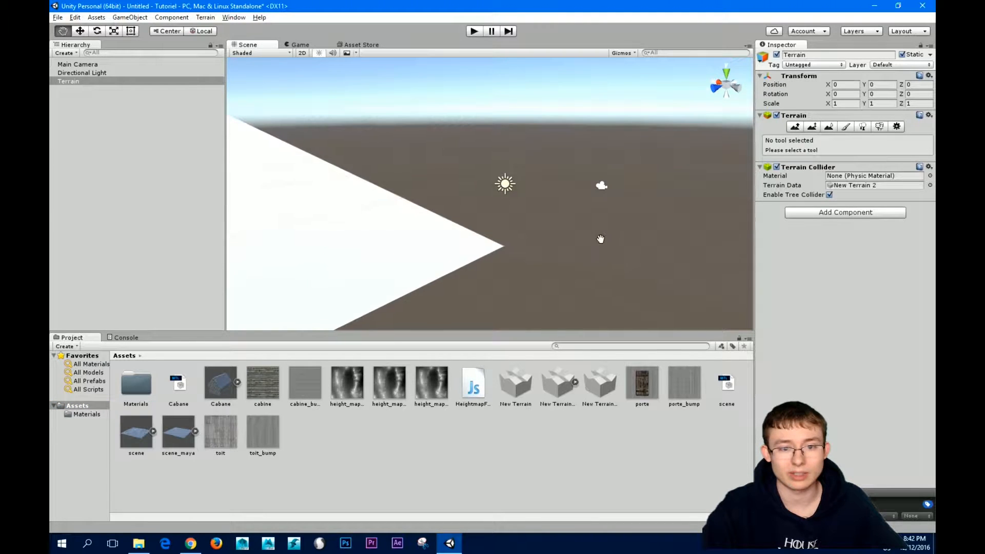
left_click_drag(600, 240, 542, 274, "alt")
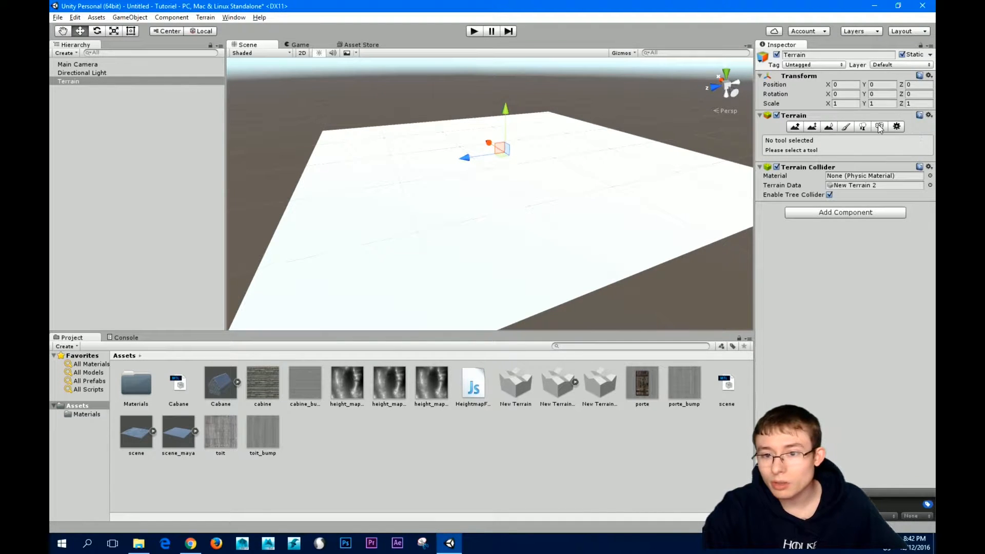
Sculpt a group of mountain peaks on the flat terrain with the Raise / Lower Terrain tool, using the soft round brush at size 71 and opacity 50.
left_click(795, 126)
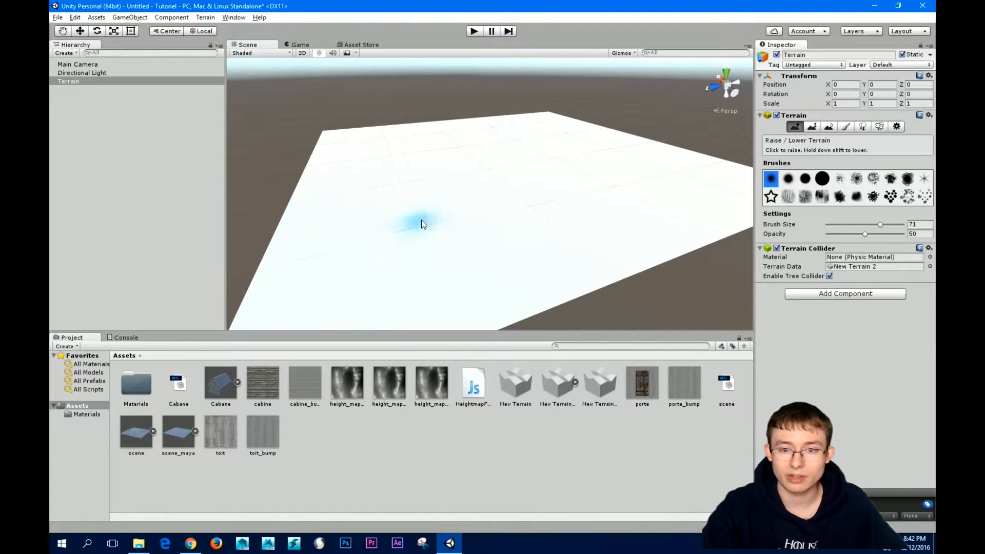
mouse_move(420, 219)
left_mouse_down()
mouse_move(402, 221)
mouse_move(468, 235)
mouse_move(577, 205)
left_mouse_up()
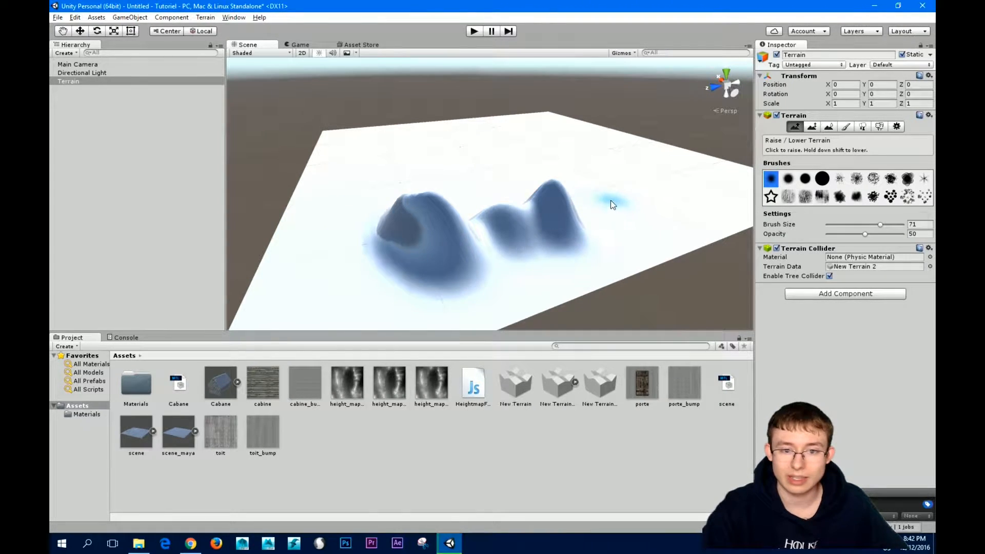
left_click(611, 200)
mouse_move(678, 218)
left_mouse_down("alt")
mouse_move(659, 273)
mouse_move(523, 263)
mouse_move(488, 200)
mouse_move(446, 194)
mouse_move(588, 280)
mouse_move(482, 227)
mouse_move(441, 272)
mouse_move(600, 249)
mouse_move(587, 264)
mouse_move(436, 280)
left_mouse_up("alt")
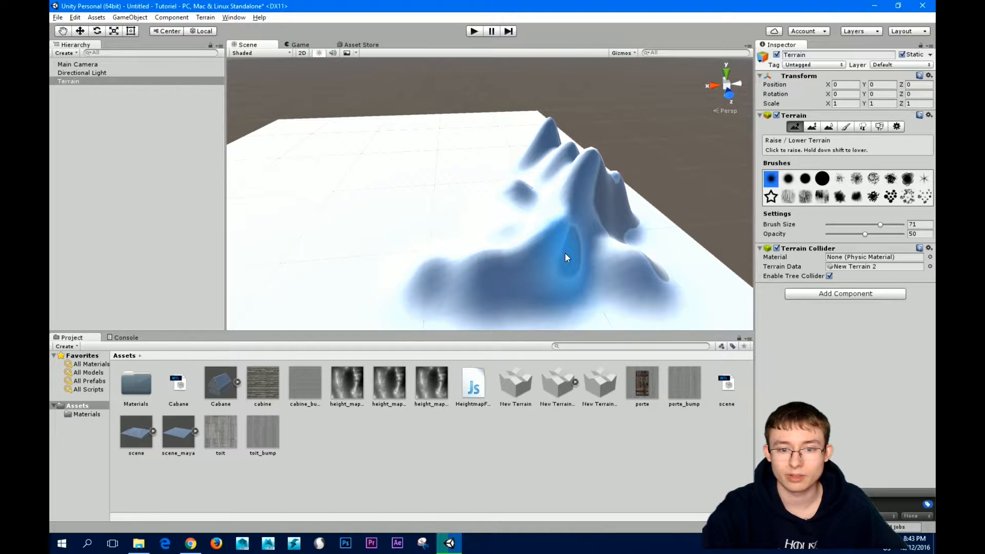
Lower the foreground hills and the small mounds between the peaks to flat ground, and smooth the side of the nearest peak.
mouse_move(528, 257)
left_mouse_down("shift")
mouse_move(470, 285)
mouse_move(633, 286)
mouse_move(440, 279)
left_mouse_up("shift")
mouse_move(527, 284)
left_mouse_down("shift")
mouse_move(644, 272)
mouse_move(513, 246)
mouse_move(565, 174)
mouse_move(539, 277)
mouse_move(599, 286)
left_mouse_up("shift")
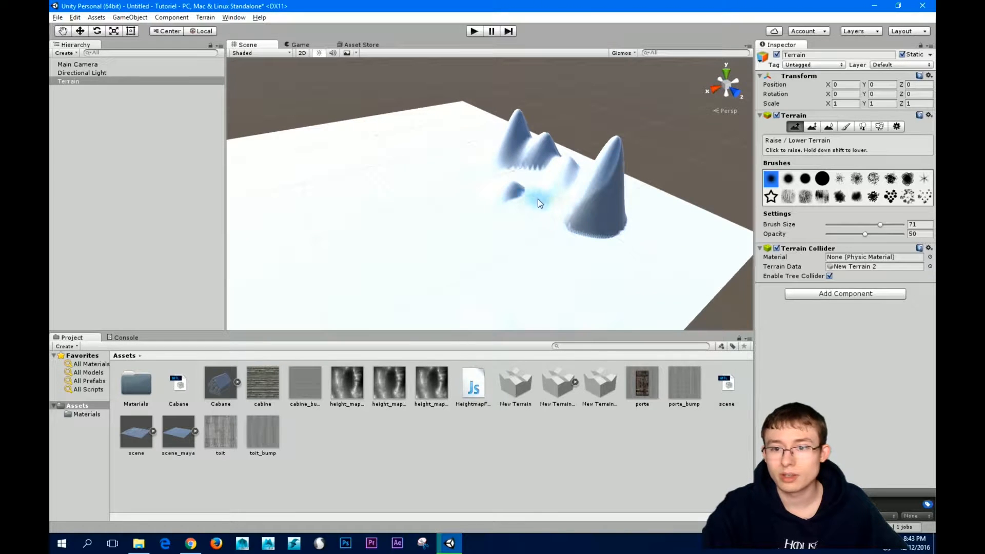
mouse_move(537, 199)
left_mouse_down("shift")
mouse_move(561, 165)
mouse_move(503, 207)
left_mouse_up("shift")
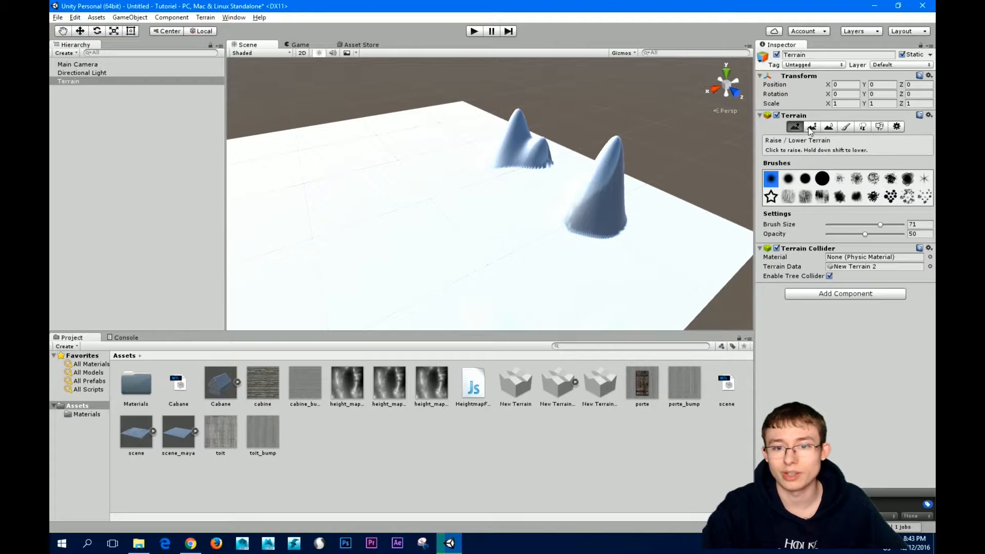
left_click(828, 128)
mouse_move(628, 174)
left_mouse_down()
mouse_move(611, 167)
mouse_move(602, 193)
mouse_move(537, 156)
mouse_move(620, 183)
mouse_move(607, 161)
mouse_move(609, 177)
left_mouse_up()
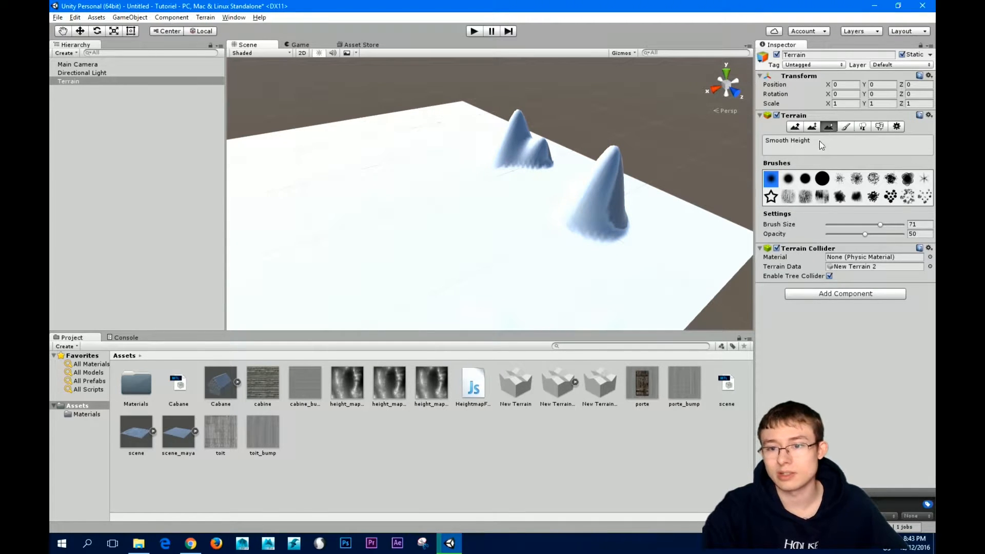
Review the terrain settings from Base Terrain down to the Resolution and Heightmap sections.
left_click(895, 126)
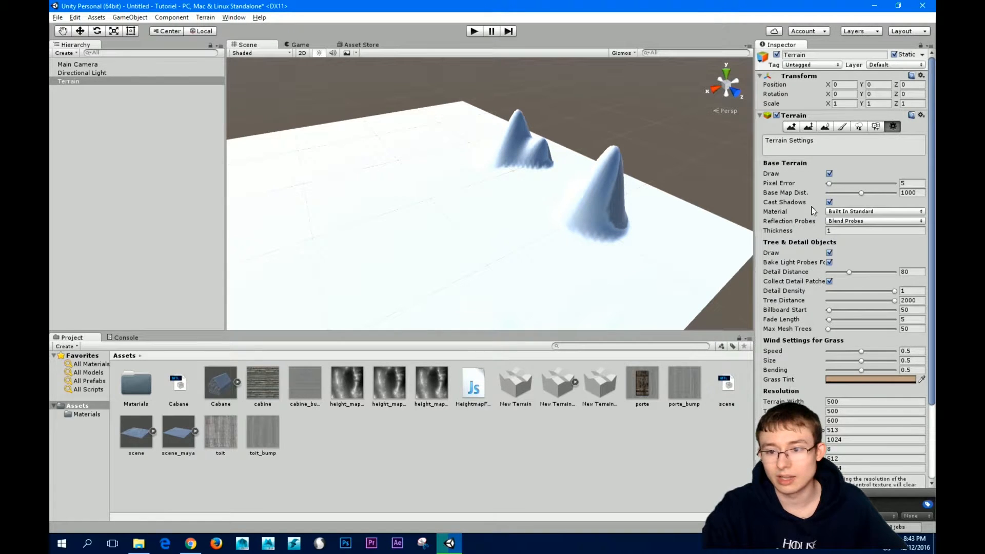
scroll(811, 206, "down", 2)
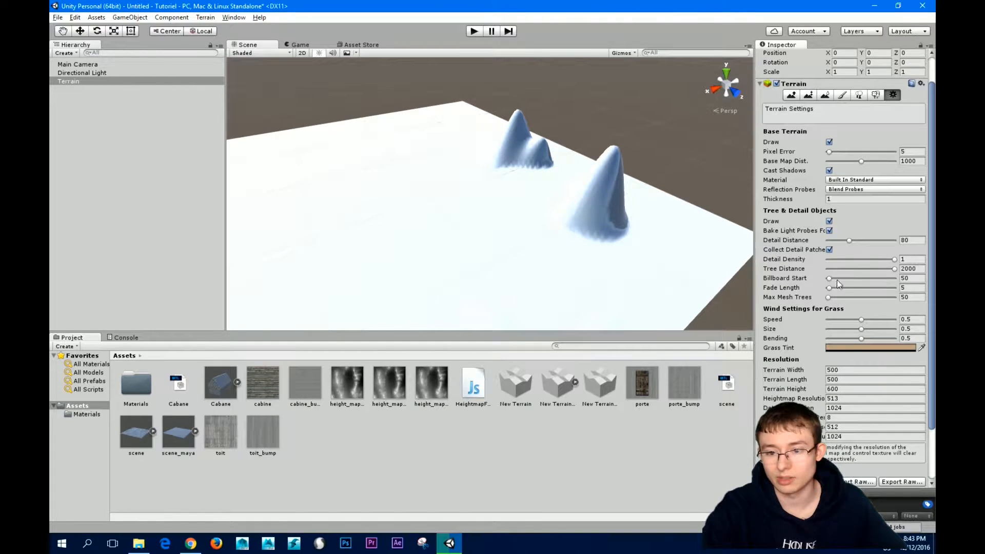
scroll(901, 301, "down", 6)
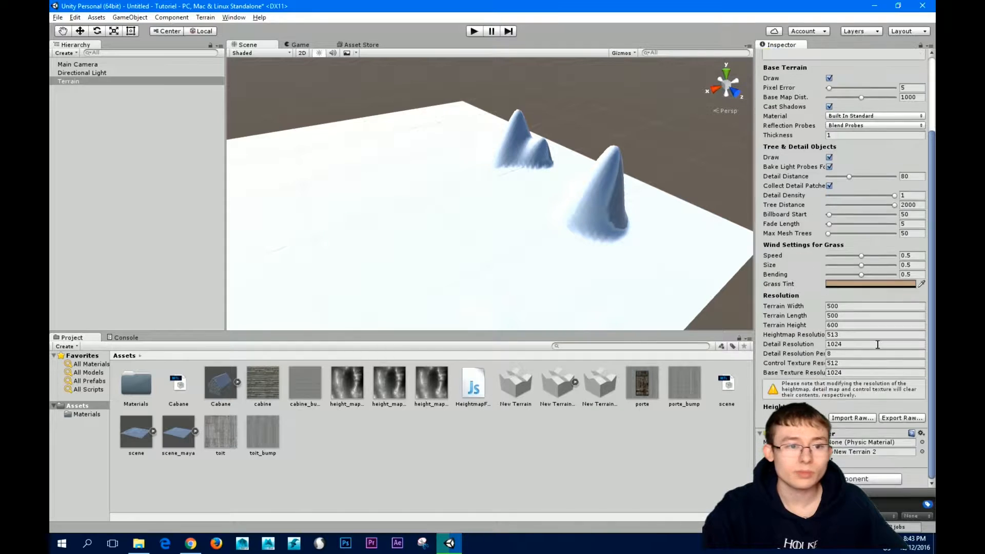
scroll(895, 311, "up", 8)
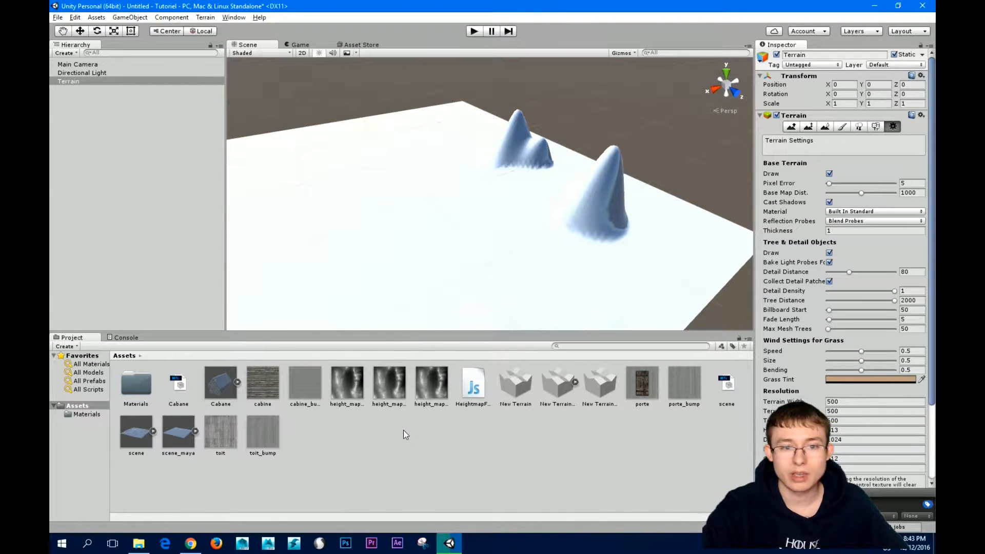
Raise a new ridge with peaks along the empty edge adjacent to the existing mountains, using the Raise / Lower Terrain tool.
left_click_drag(482, 233, 613, 208, "alt")
left_click(793, 128)
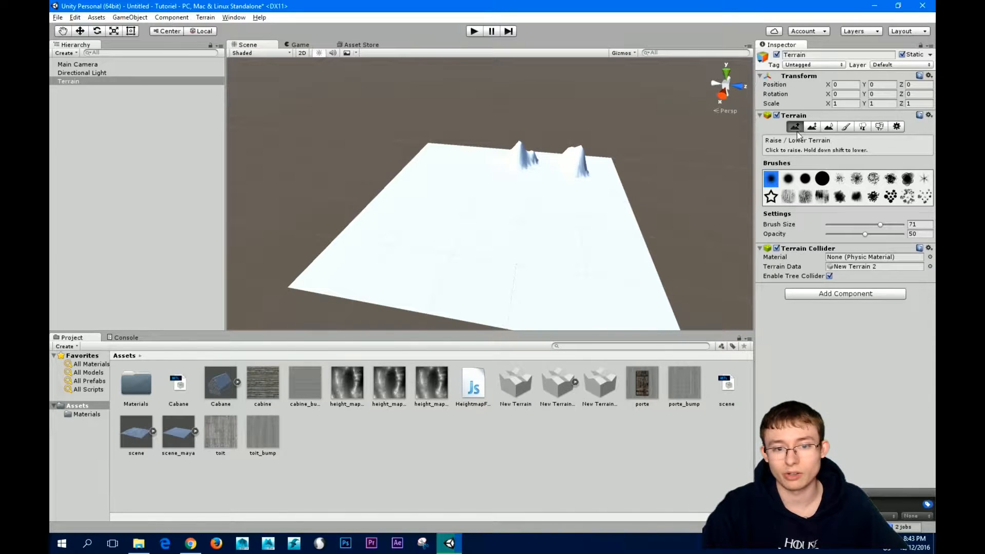
mouse_move(440, 200)
left_mouse_down()
mouse_move(399, 242)
mouse_move(407, 245)
left_mouse_up()
left_click_drag(422, 196, 427, 189)
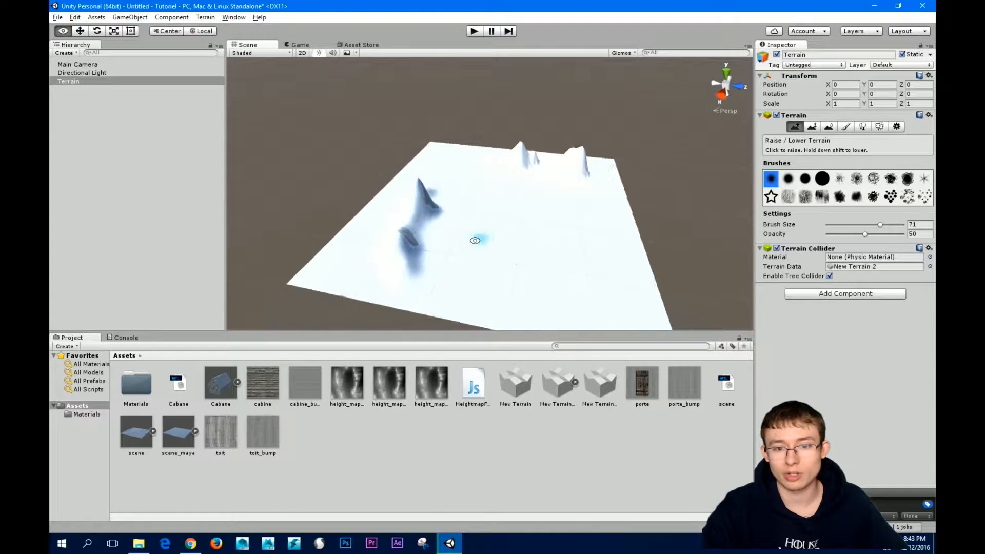
Raise several more small hills along the terrain edge beside the existing ridge with the Raise / Lower Terrain tool.
mouse_move(478, 235)
left_mouse_down("alt")
mouse_move(398, 216)
mouse_move(400, 231)
left_mouse_up("alt")
left_click_drag(506, 279, 578, 213, "alt")
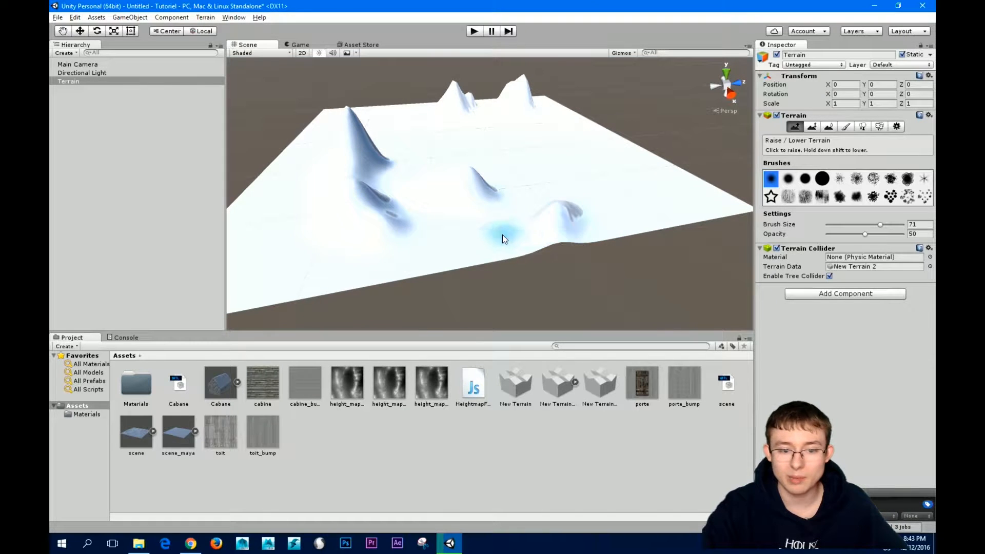
left_click_drag(488, 271, 507, 308, "alt")
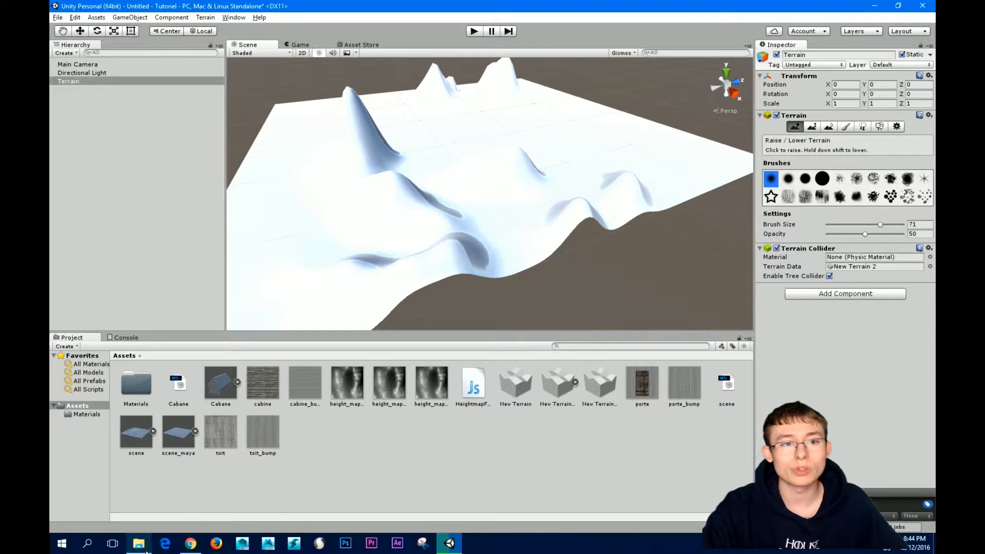
Switch to the terrain.party page in Chrome and place the capture square over a mountainous area of western North America.
left_click(198, 543)
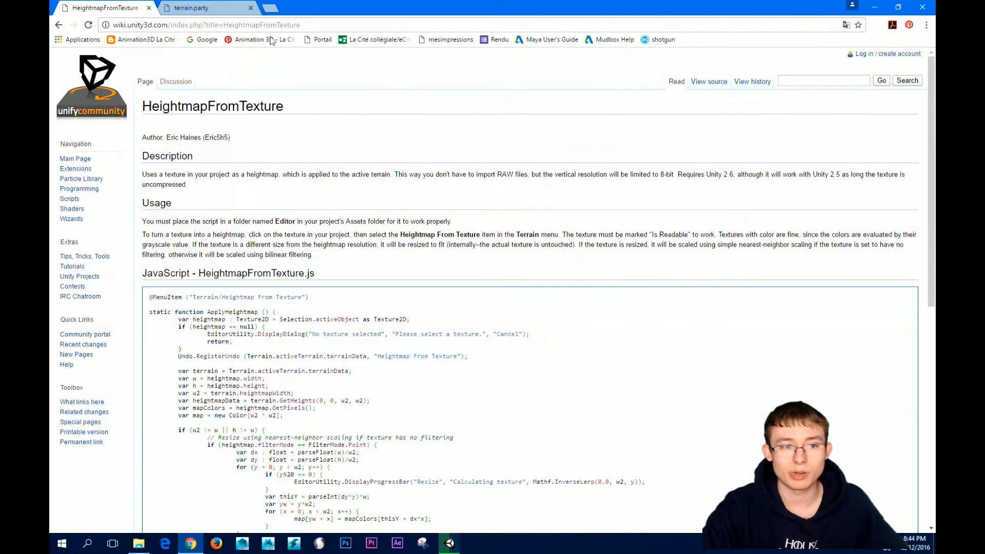
left_click(195, 8)
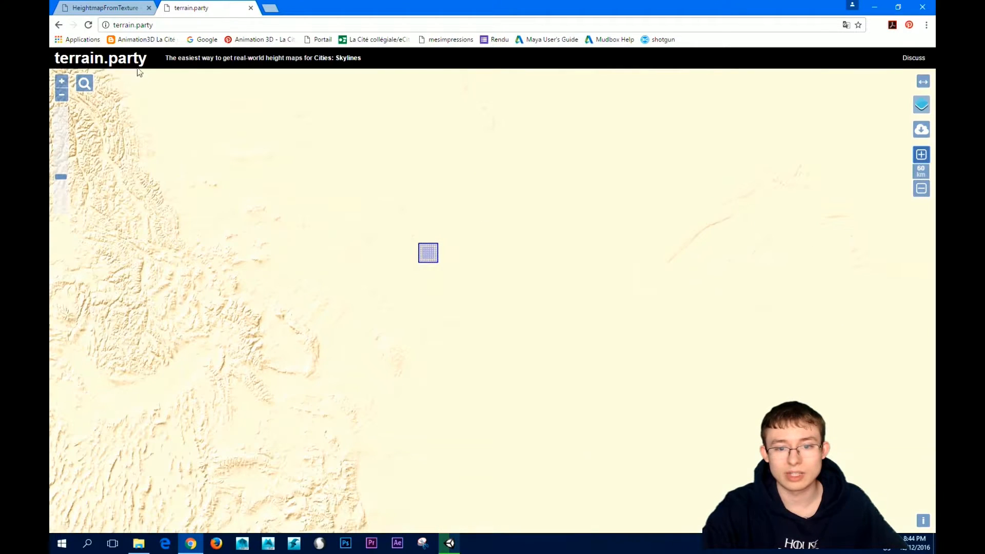
scroll(572, 194, "down", 2)
scroll(546, 229, "down", 1)
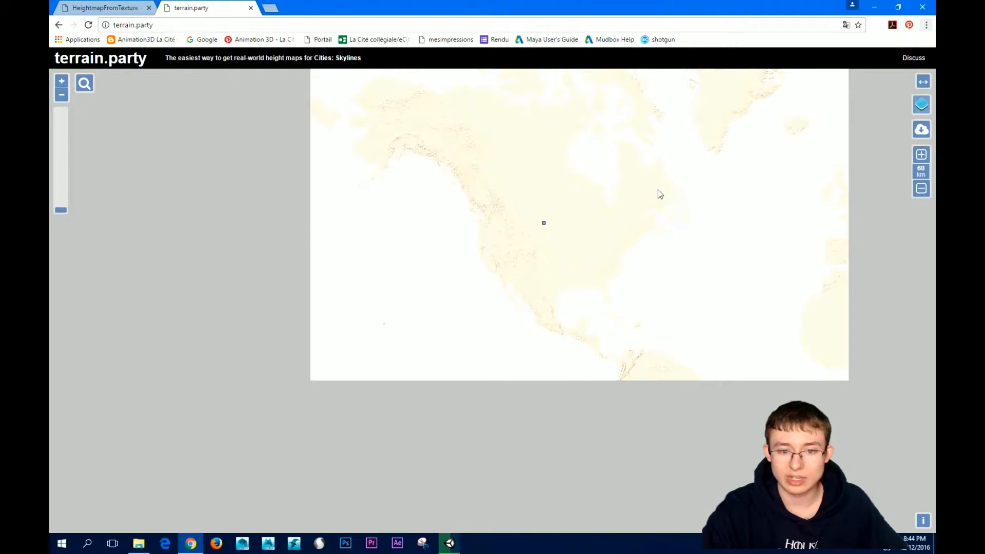
scroll(585, 194, "up", 1)
scroll(447, 283, "up", 4)
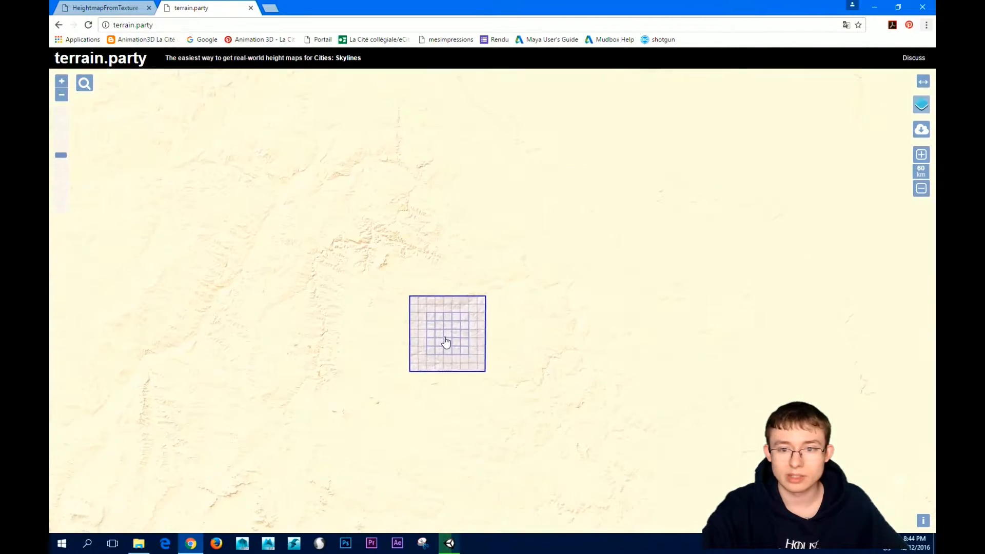
left_click_drag(465, 348, 368, 216)
scroll(628, 222, "down", 1)
scroll(396, 217, "up", 1)
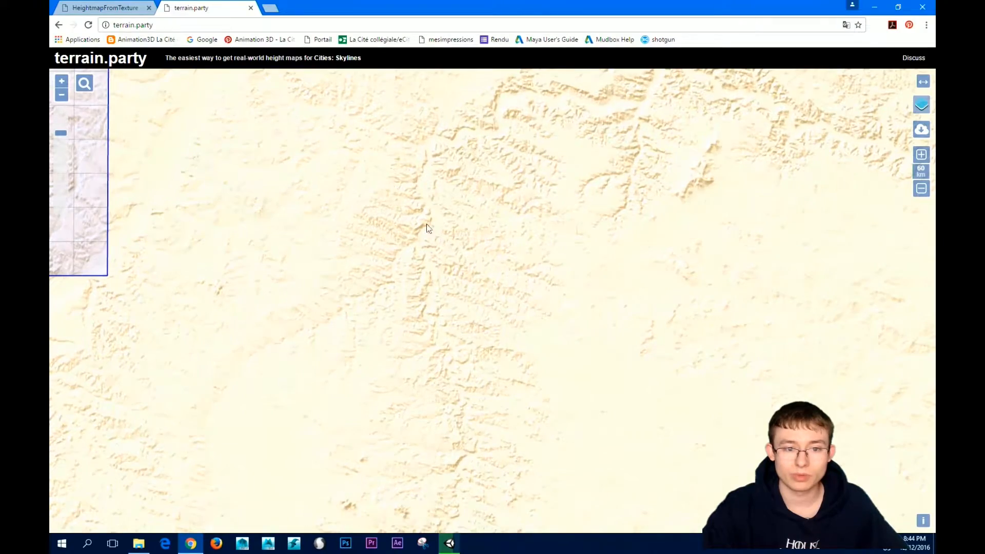
scroll(420, 233, "down", 1)
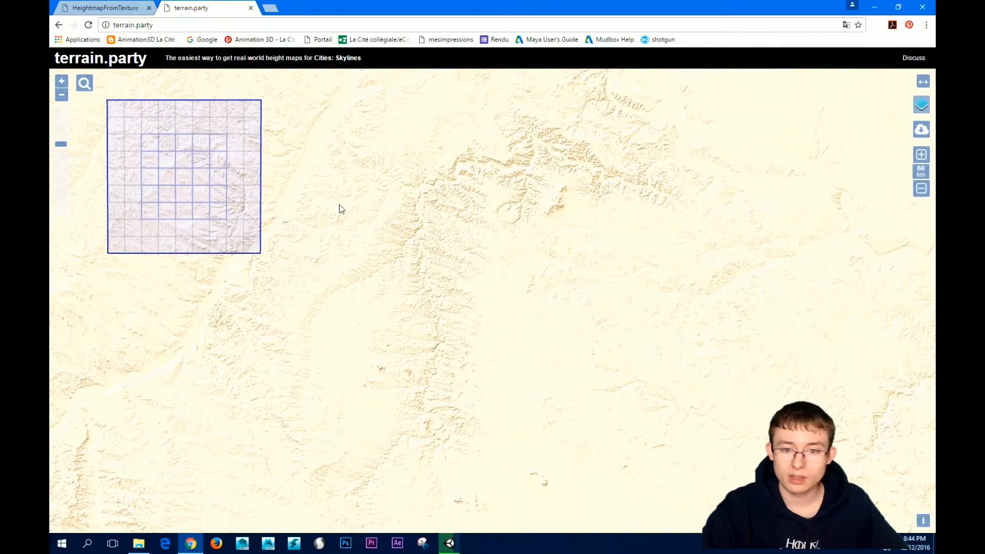
left_click_drag(340, 204, 450, 320)
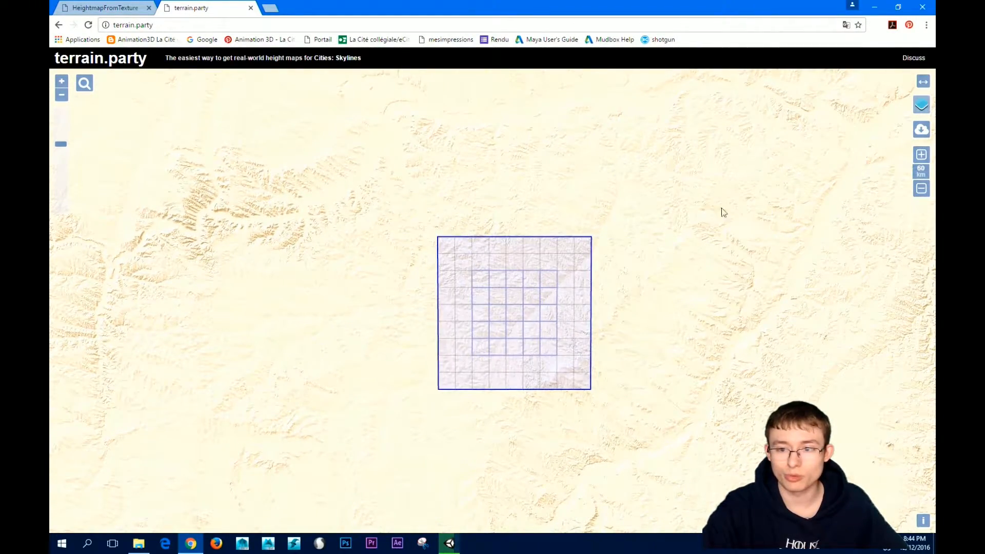
Set the size of the capture square to 49 km.
left_click(922, 190)
left_click(922, 190)
left_click(922, 189)
left_click(921, 189)
left_click(922, 189)
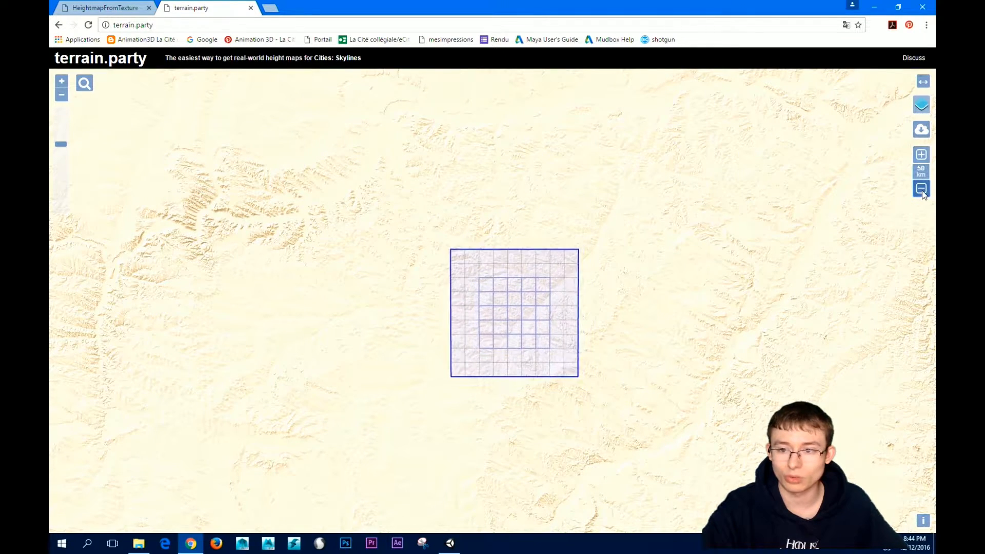
left_click(922, 190)
left_click(922, 190)
left_click(922, 190)
left_click(922, 190)
left_click(922, 191)
left_click(923, 191)
left_click(922, 191)
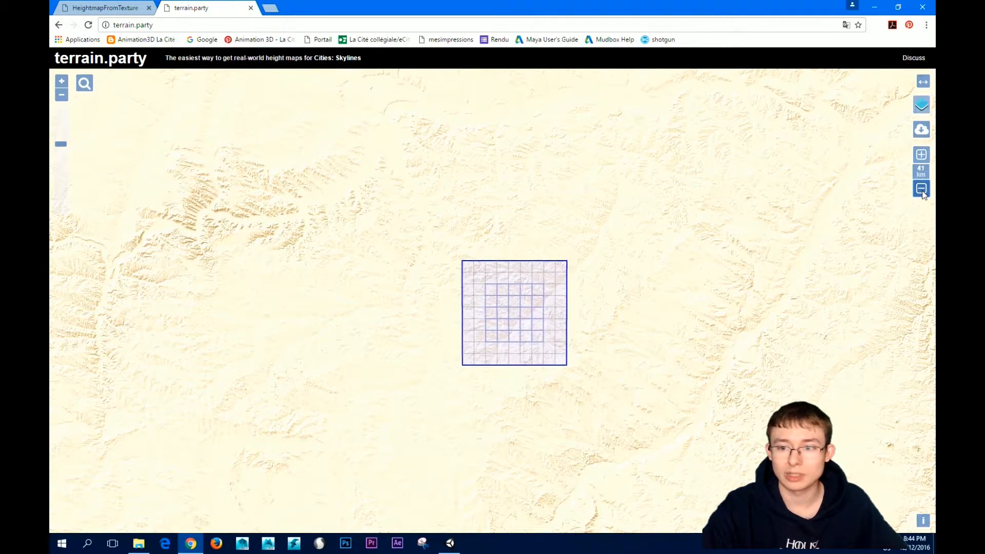
left_click(921, 154)
left_click(921, 154)
left_click(921, 155)
left_click(921, 155)
left_click(921, 155)
left_click(922, 156)
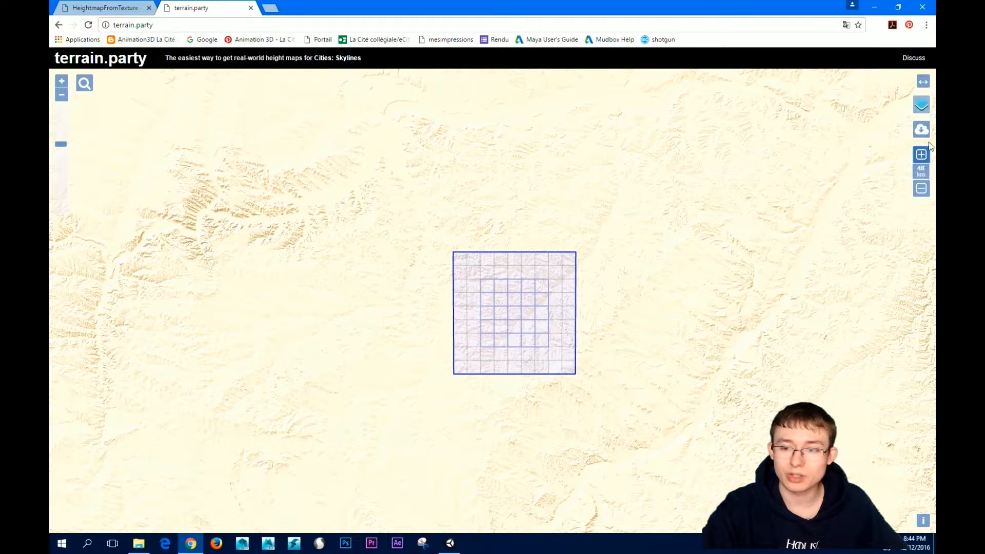
left_click(922, 155)
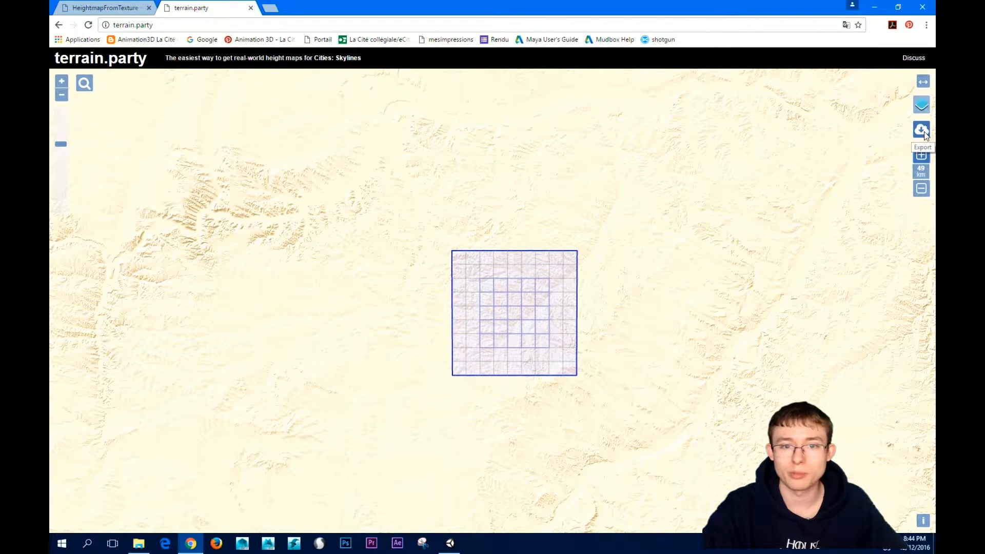
Open the area's export name prompt and dismiss it, and move the capture square a little farther east on the map.
left_click(922, 131)
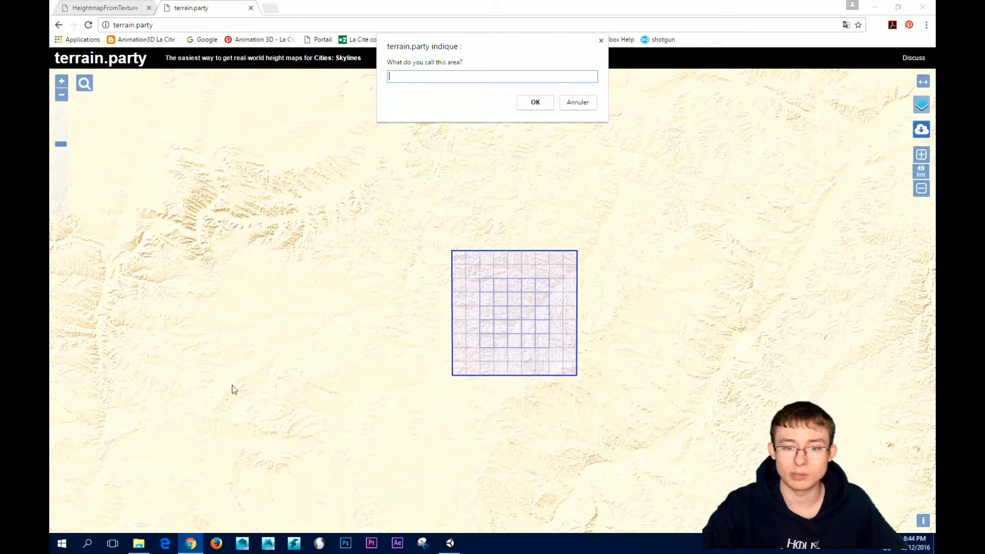
left_click(601, 40)
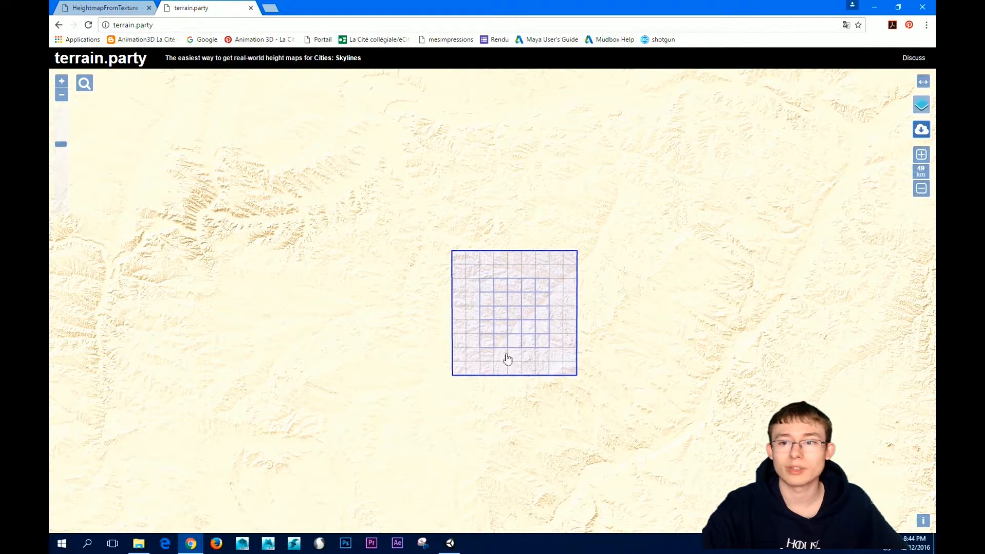
left_click_drag(507, 360, 606, 354)
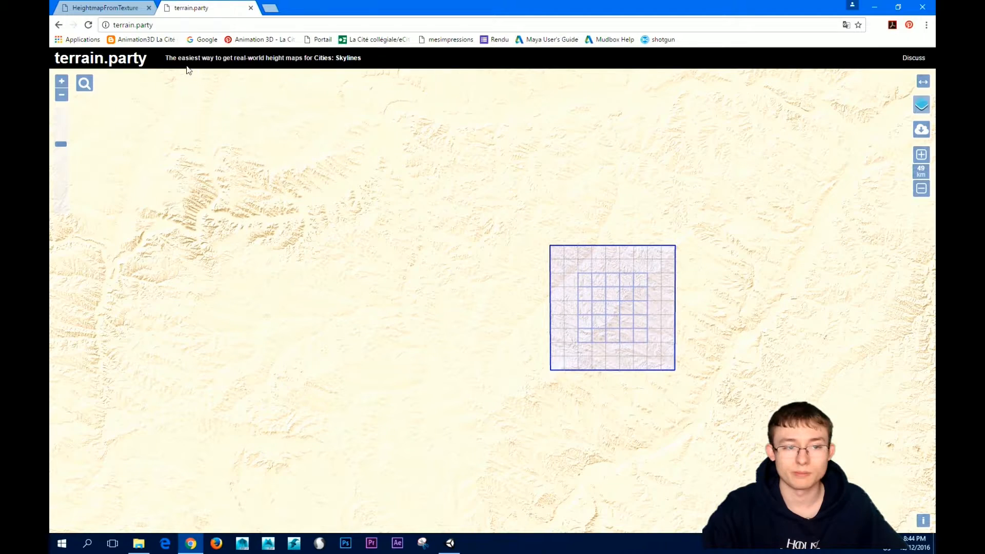
Return to Unity and delete the existing HeightmapFromTexture.js script from the Assets folder.
left_click(876, 7)
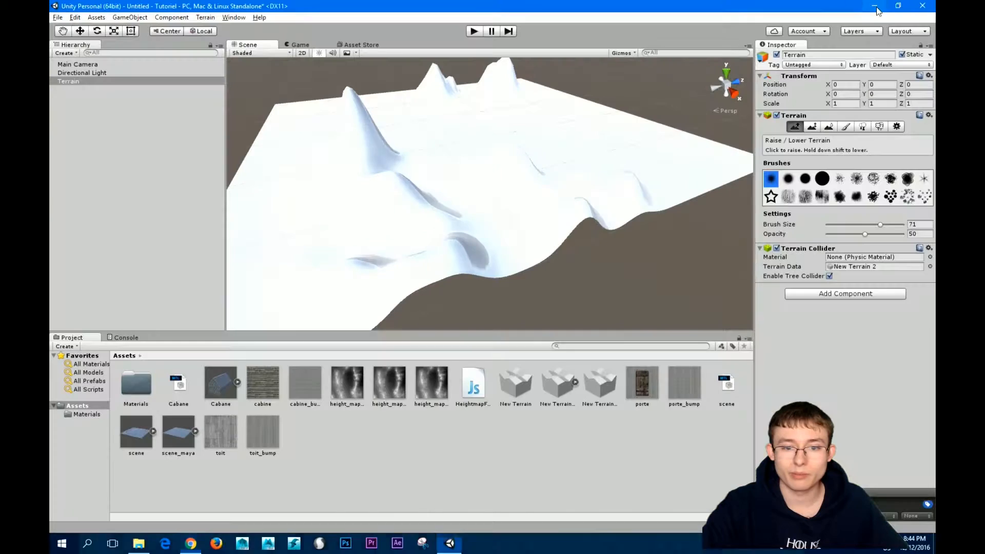
left_click_drag(593, 282, 444, 277, "alt")
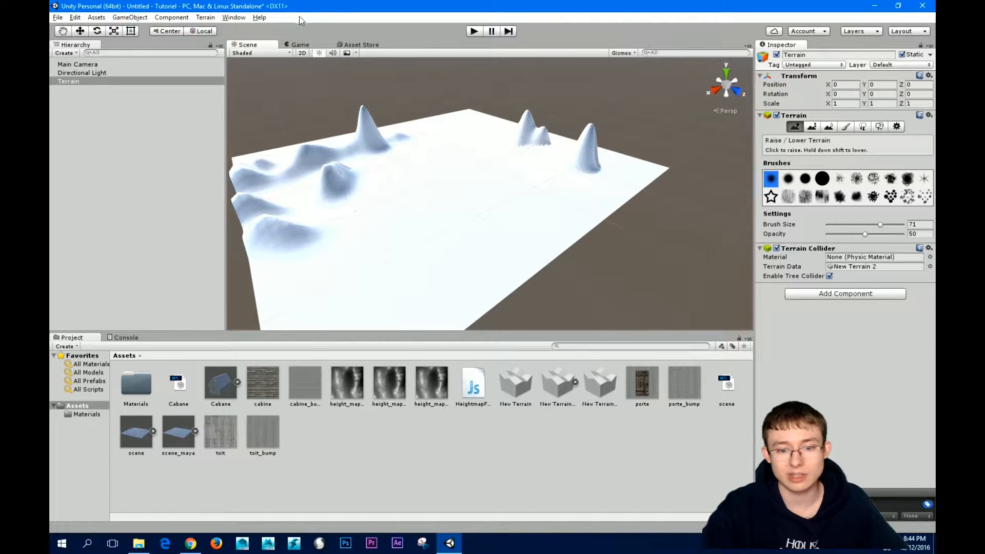
left_click(484, 392)
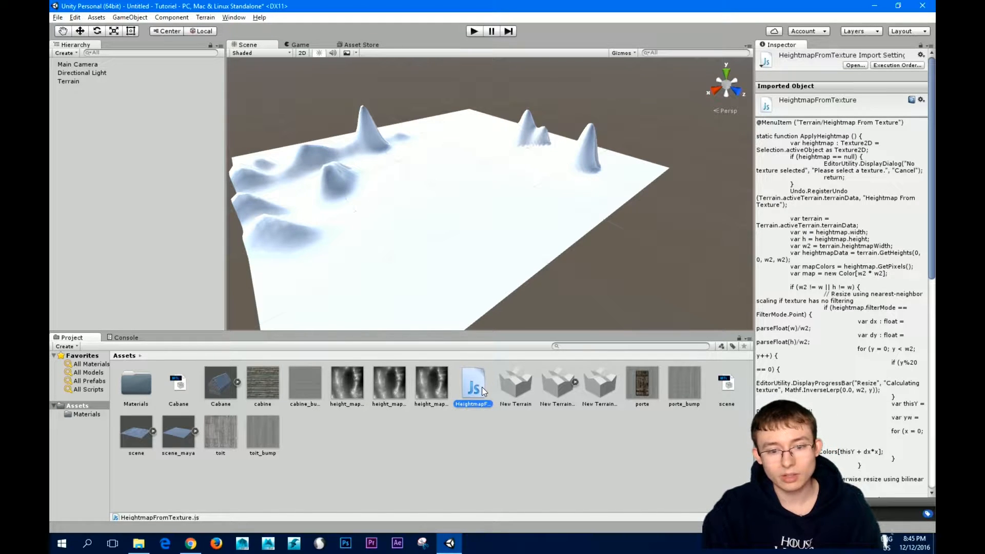
key("Delete")
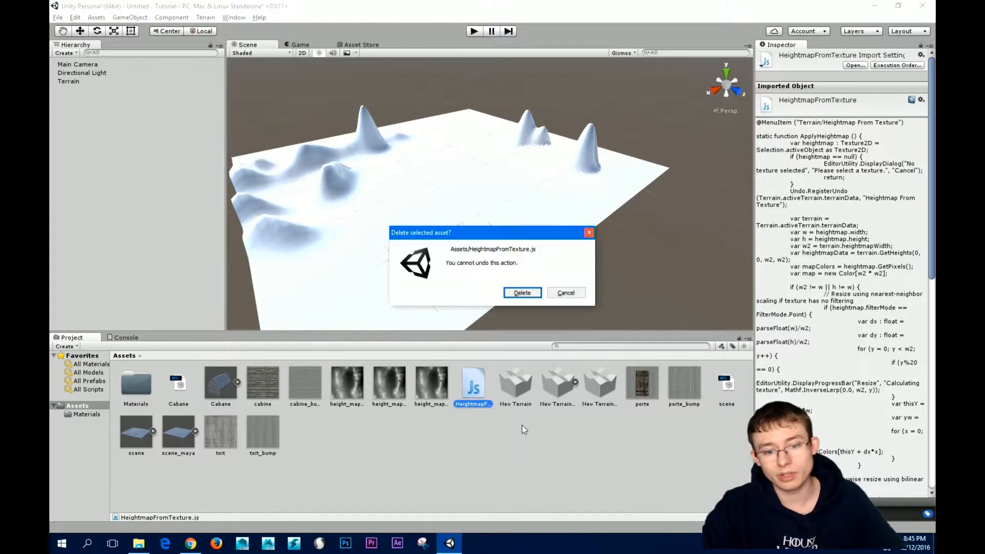
left_click(522, 293)
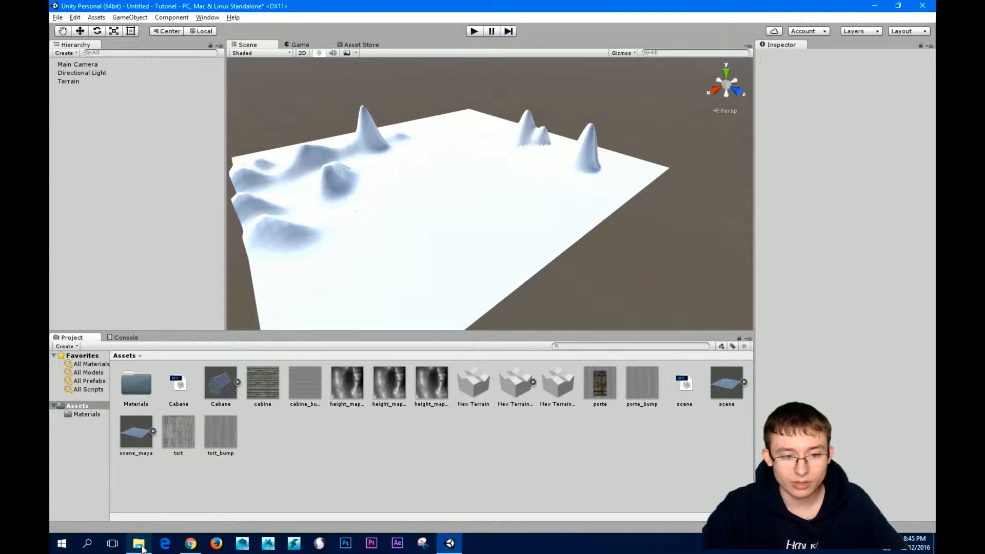
Switch to the HeightmapFromTexture wiki page in Chrome, look through its script, and copy the page title.
mouse_move(143, 549)
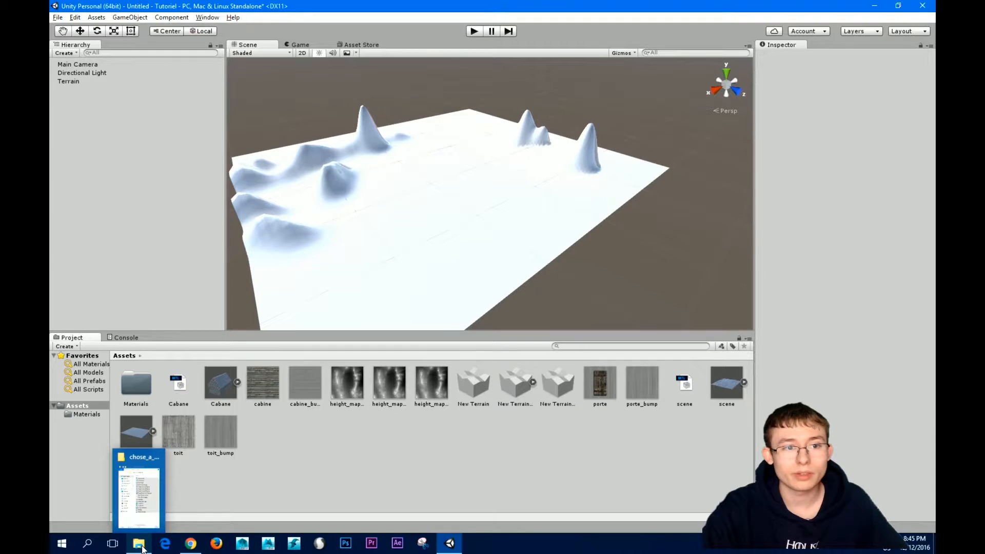
left_click(191, 543)
left_click(112, 9)
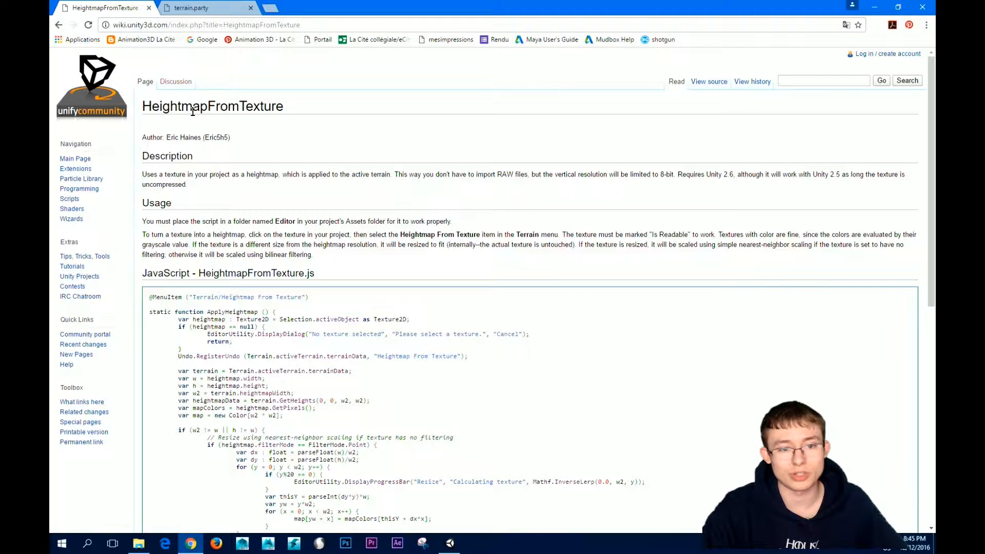
scroll(342, 128, "down", 6)
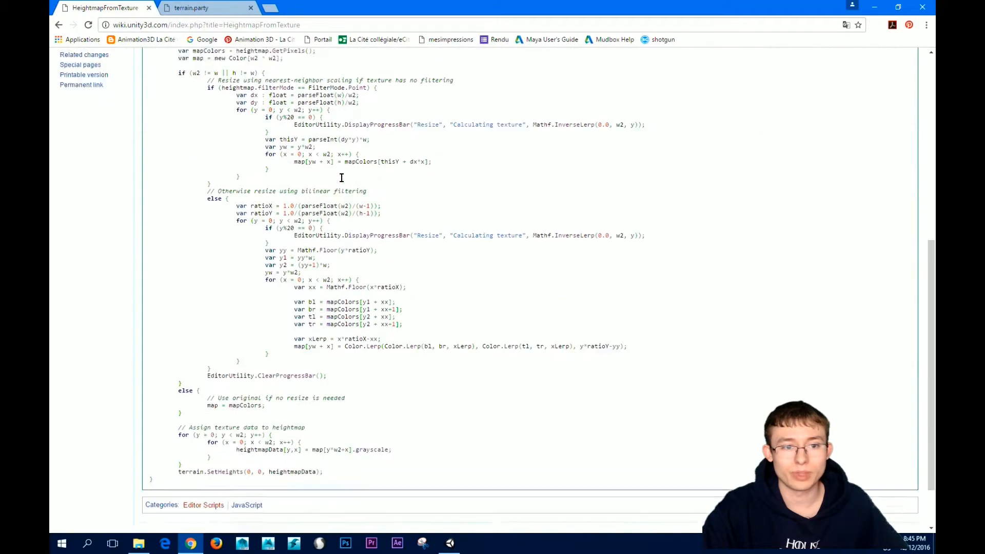
scroll(341, 182, "up", 4)
scroll(339, 182, "up", 2)
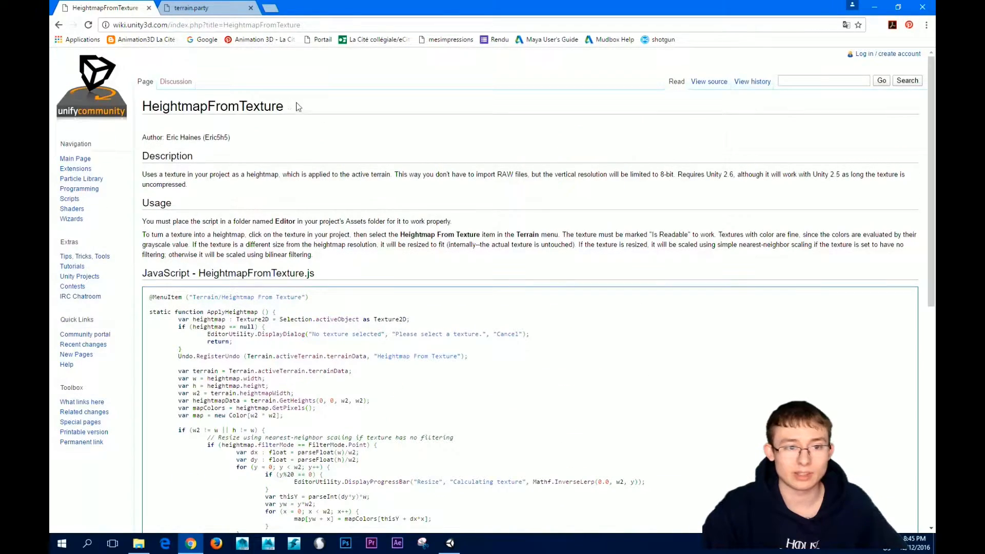
left_click_drag(281, 108, 146, 108)
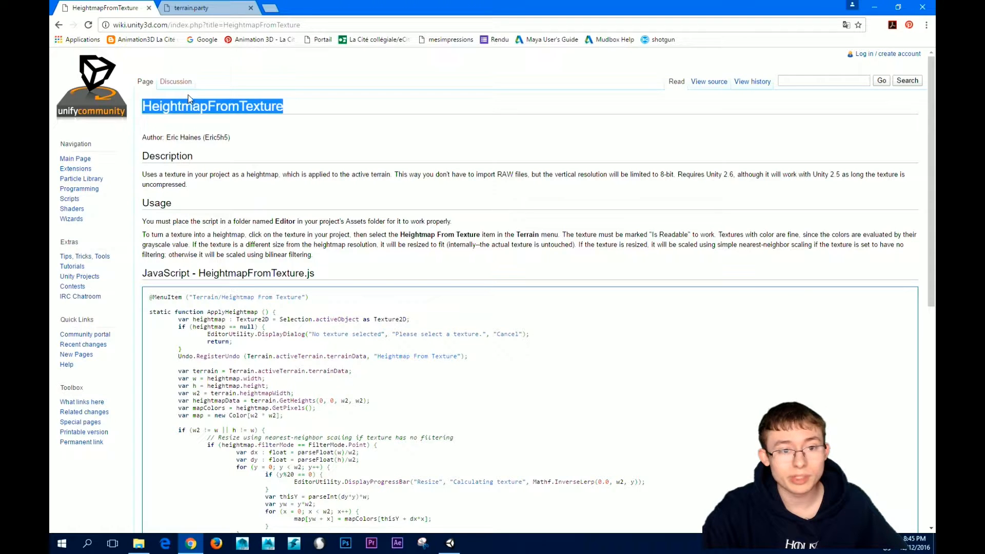
right_click(220, 106)
left_click(252, 116)
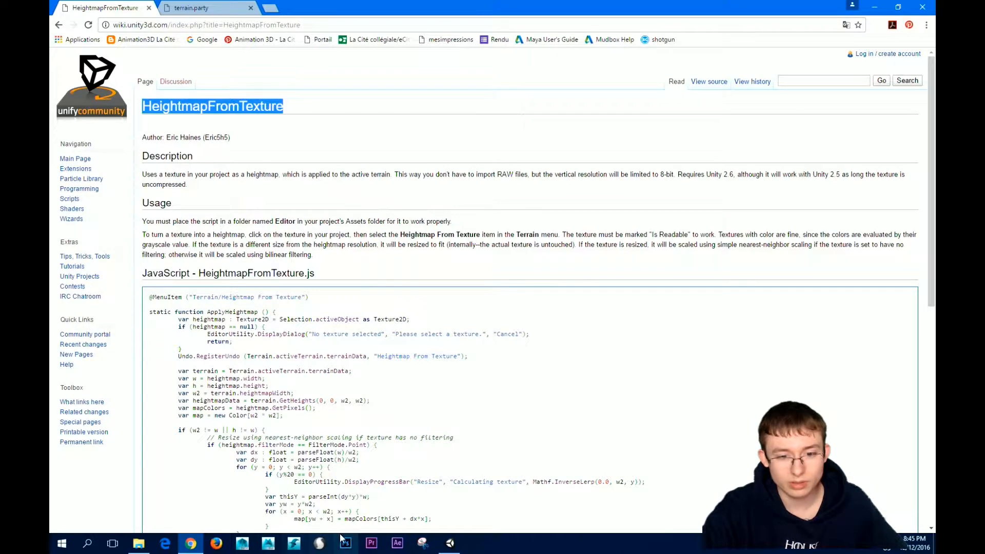
Return to Unity and create a Javascript asset in the Assets folder, naming it HeightmapFromTexture with the copied title.
left_click(449, 543)
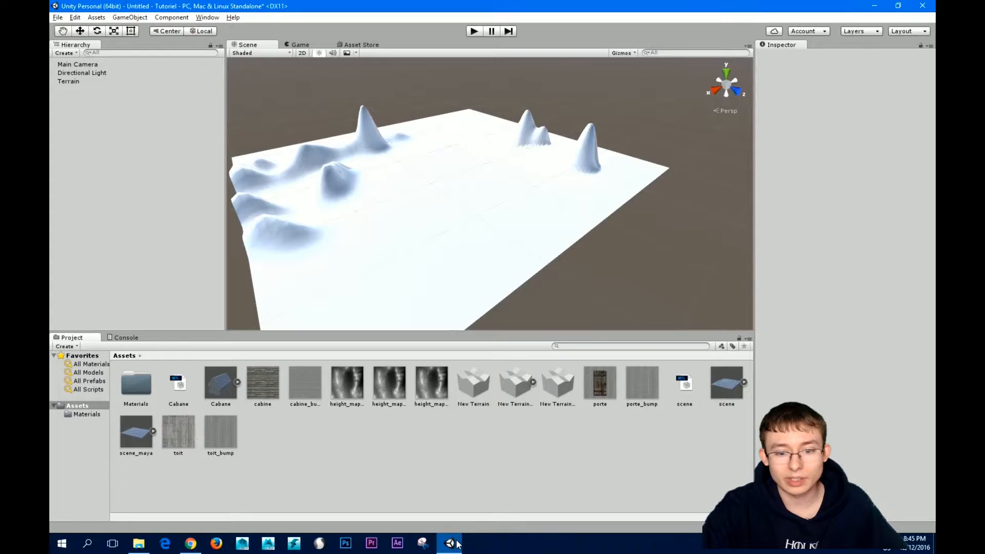
right_click(512, 465)
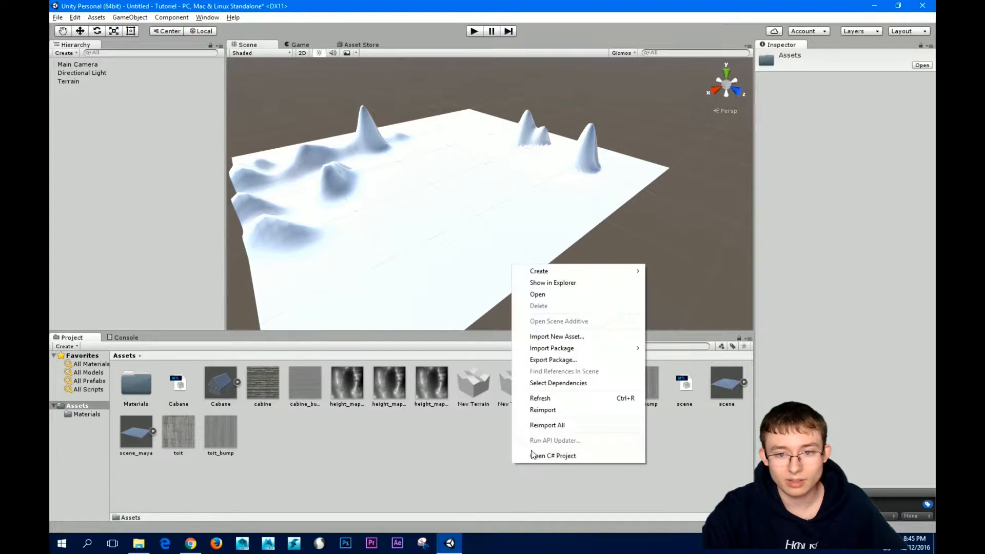
mouse_move(541, 271)
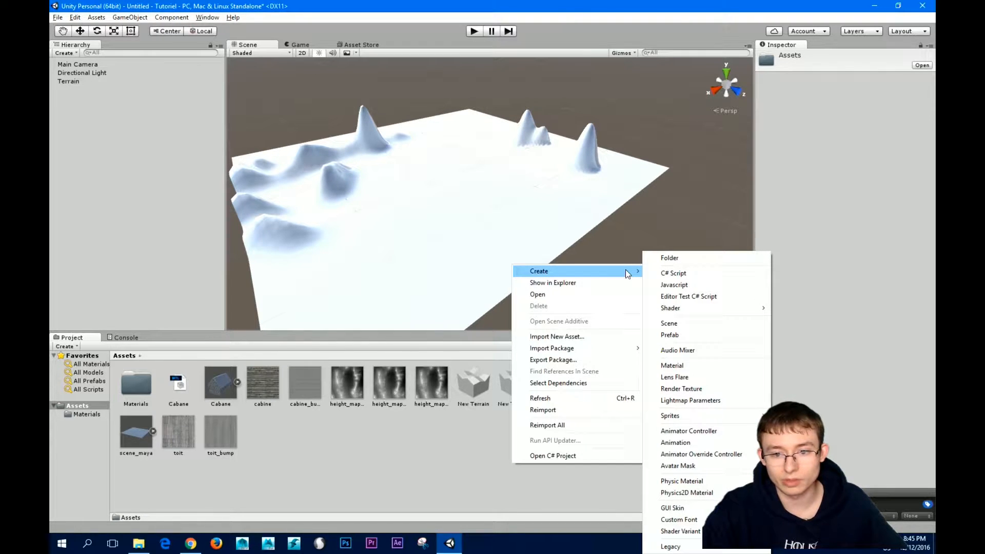
left_click(678, 284)
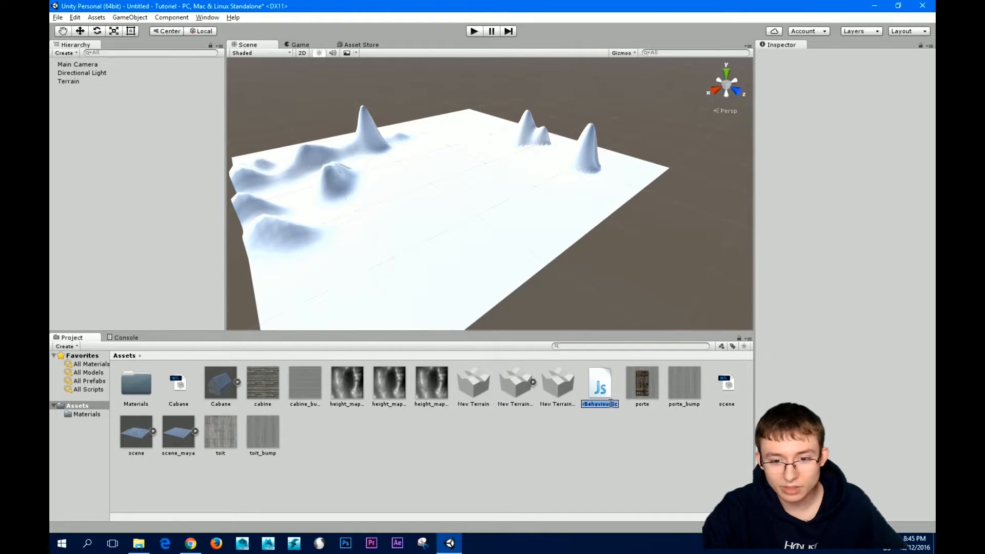
right_click(611, 404)
left_click(633, 432)
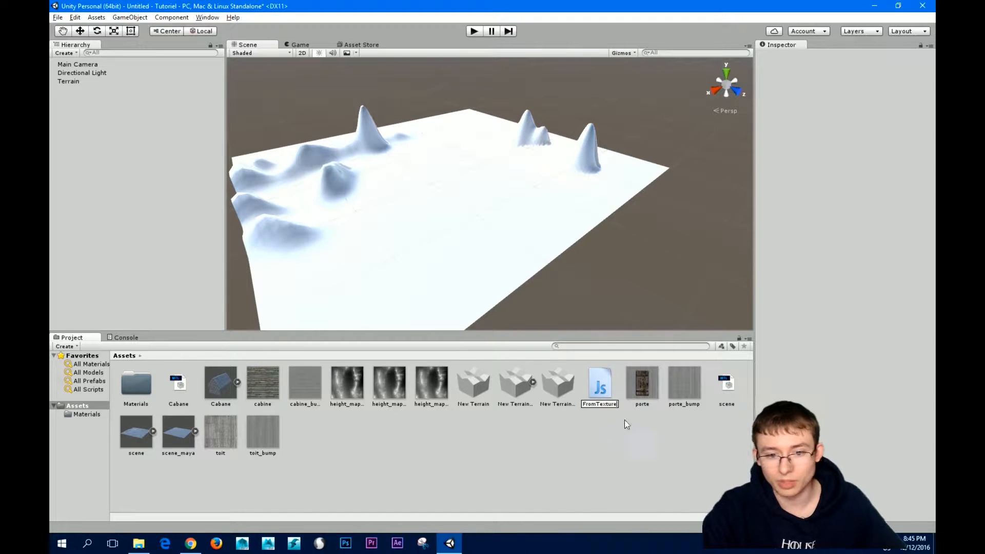
key("Return")
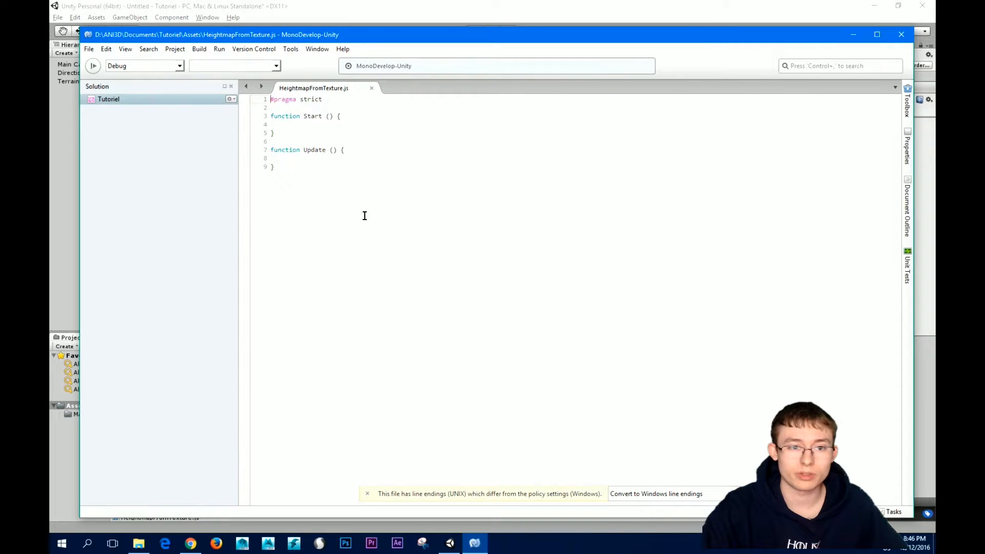
Delete all the default code from HeightmapFromTexture.js in MonoDevelop.
left_click_drag(288, 169, 245, 87)
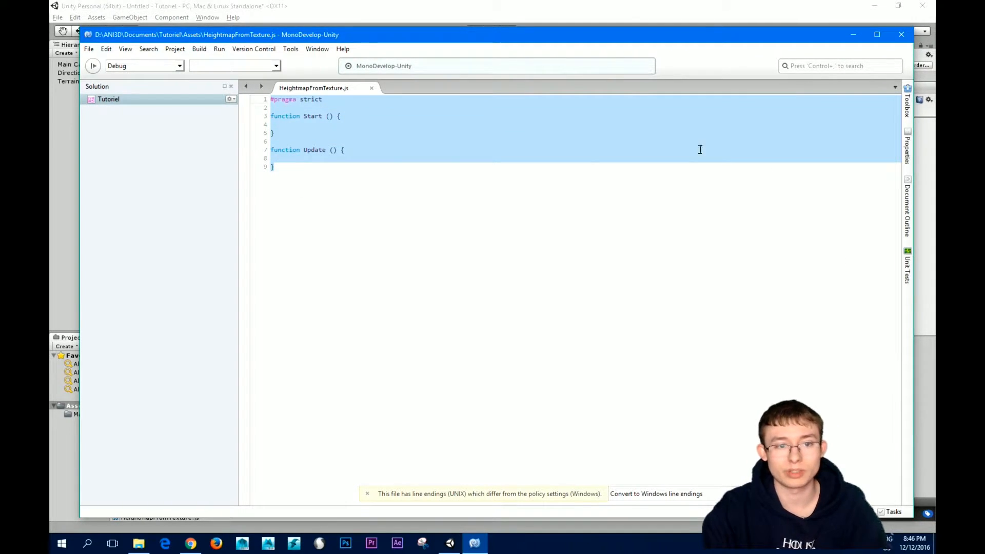
key("Delete")
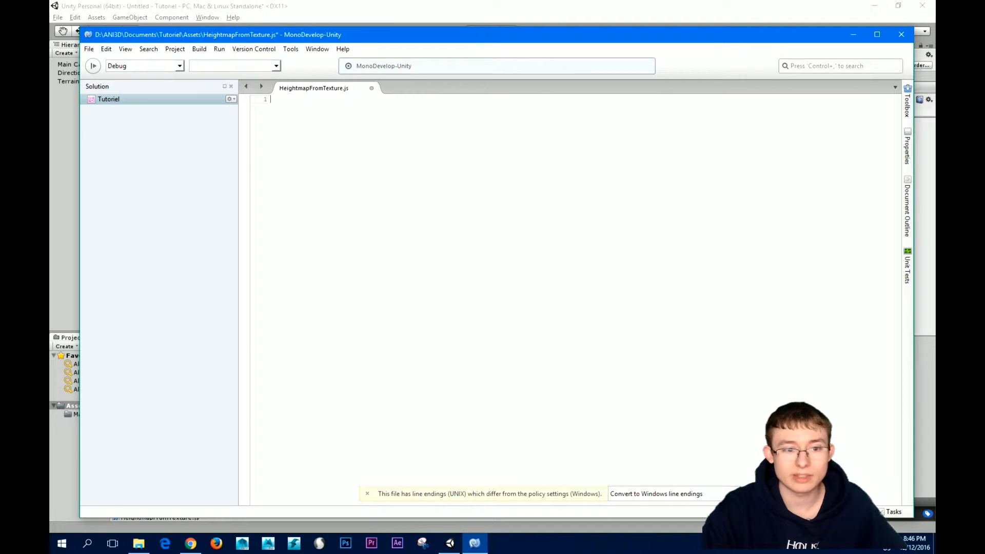
Switch to the HeightmapFromTexture wiki page in Chrome and copy its entire JavaScript code.
left_click(191, 543)
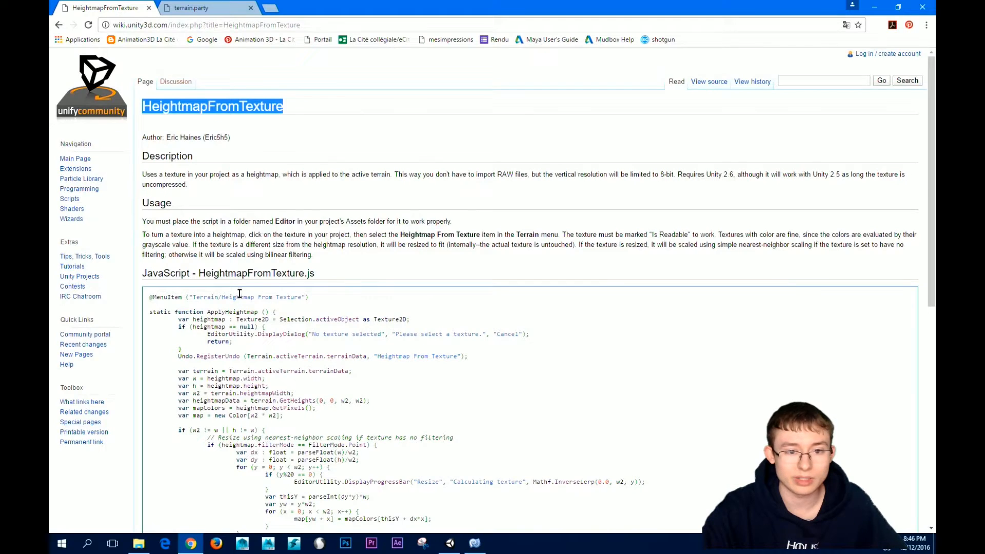
scroll(173, 253, "down", 1)
scroll(187, 252, "down", 7)
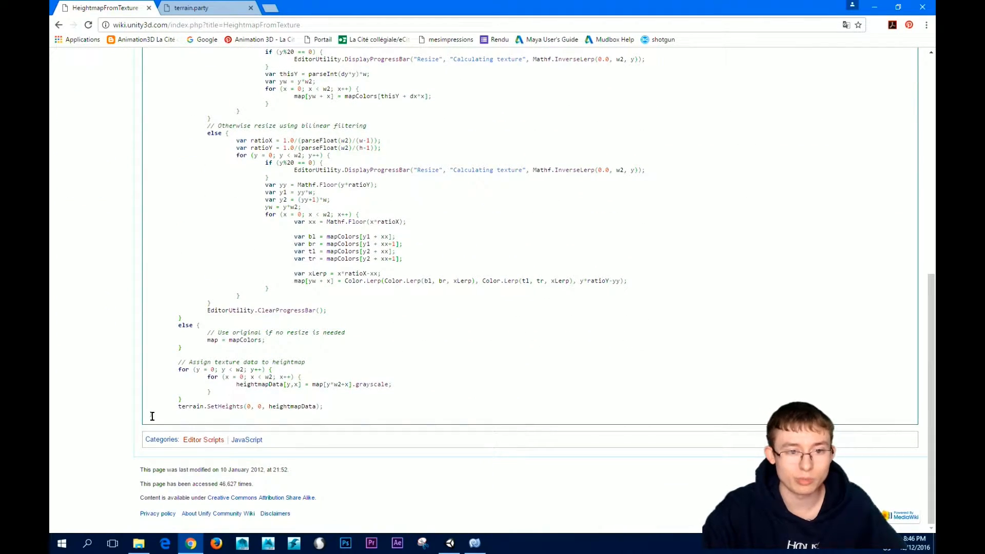
left_click_drag(154, 416, 154, 295)
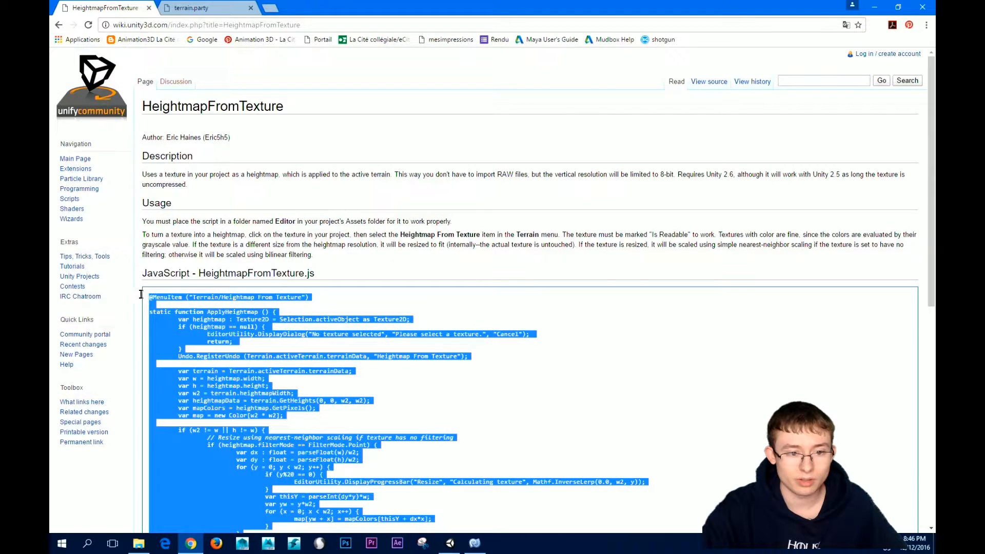
right_click(171, 298)
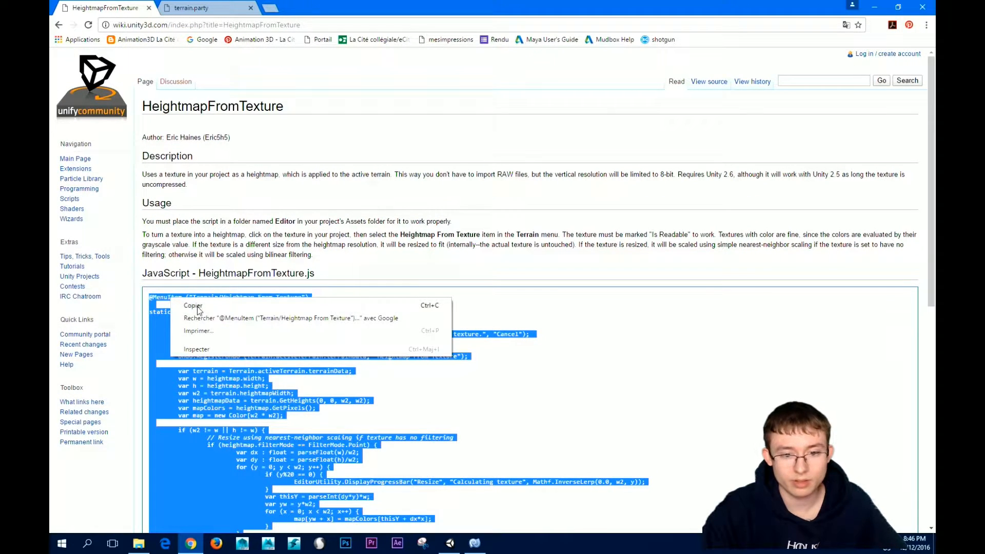
left_click(197, 306)
Return to MonoDevelop, paste the copied code into the empty HeightmapFromTexture.js, and save the file.
left_click(450, 543)
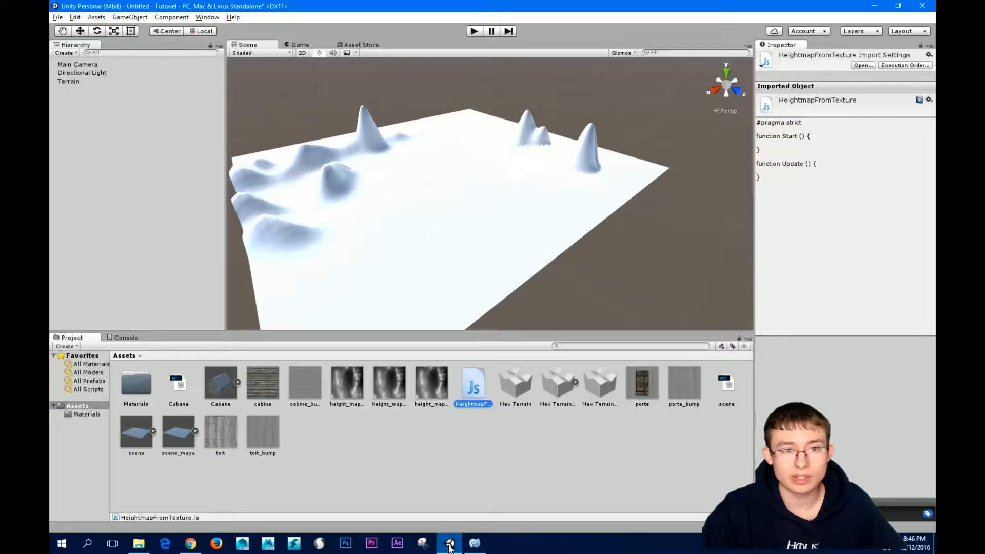
left_click(477, 547)
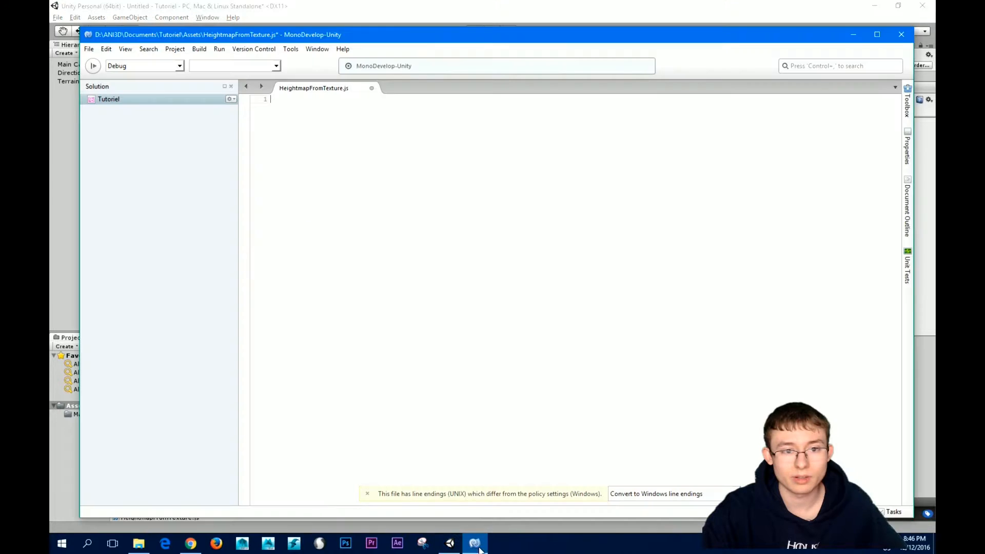
right_click(278, 104)
left_click(309, 150)
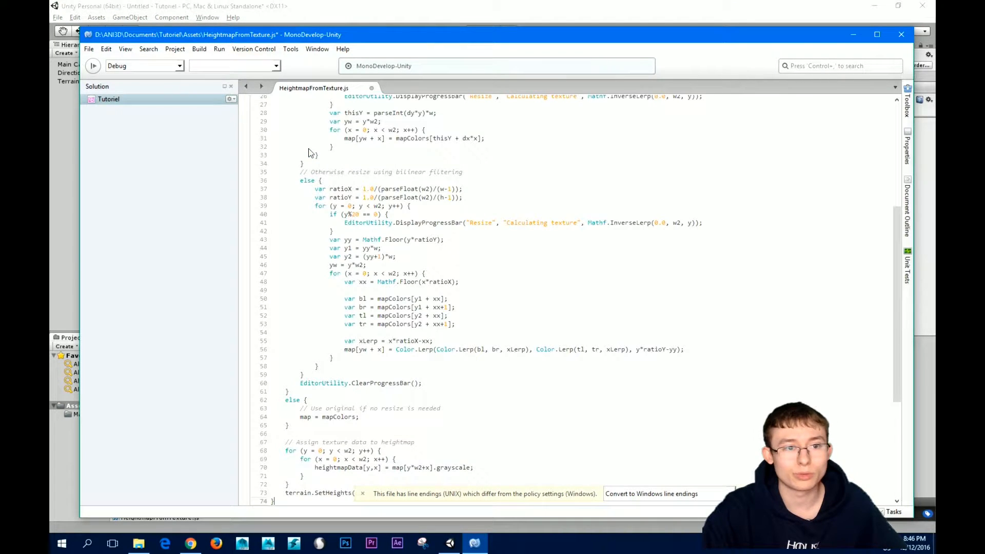
scroll(366, 173, "up", 7)
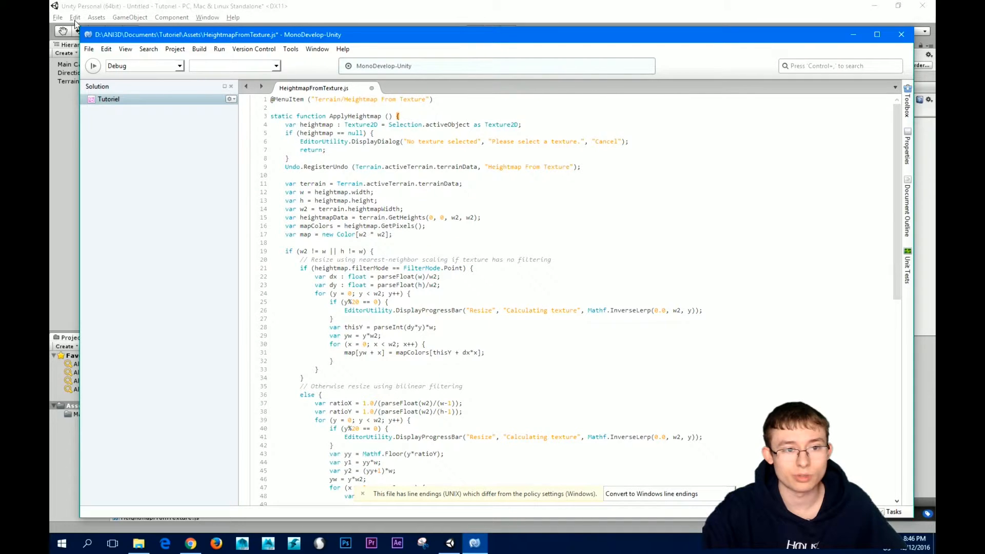
left_click(88, 49)
left_click(119, 92)
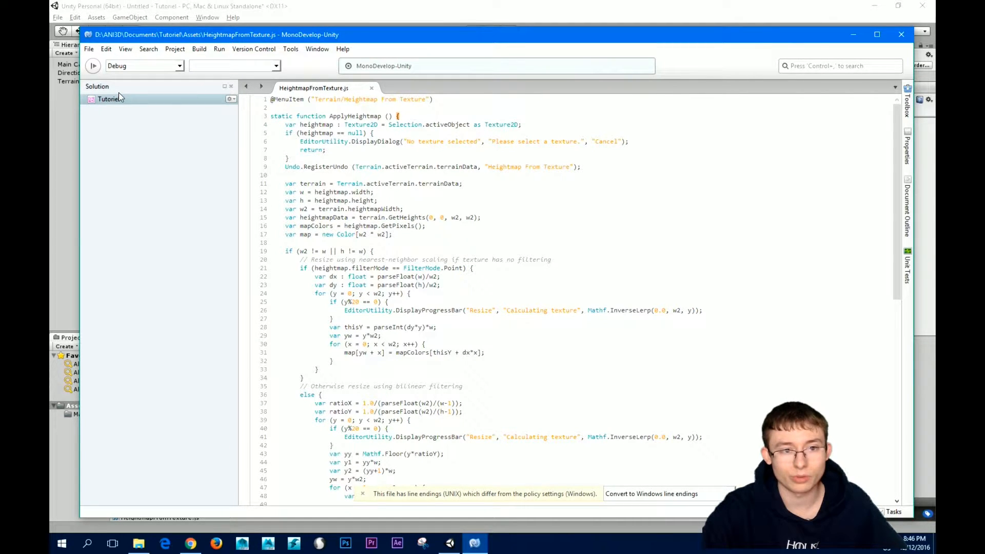
Switch back to Unity and examine the hand-sculpted terrain from several angles.
left_click(450, 544)
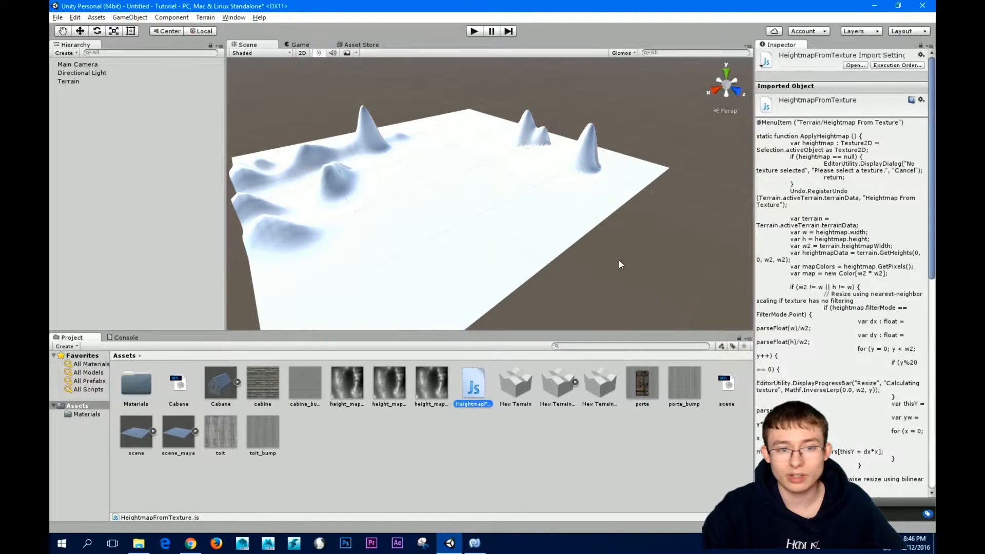
left_click_drag(619, 261, 586, 268, "alt")
right_click_drag(527, 209, 462, 207, "alt")
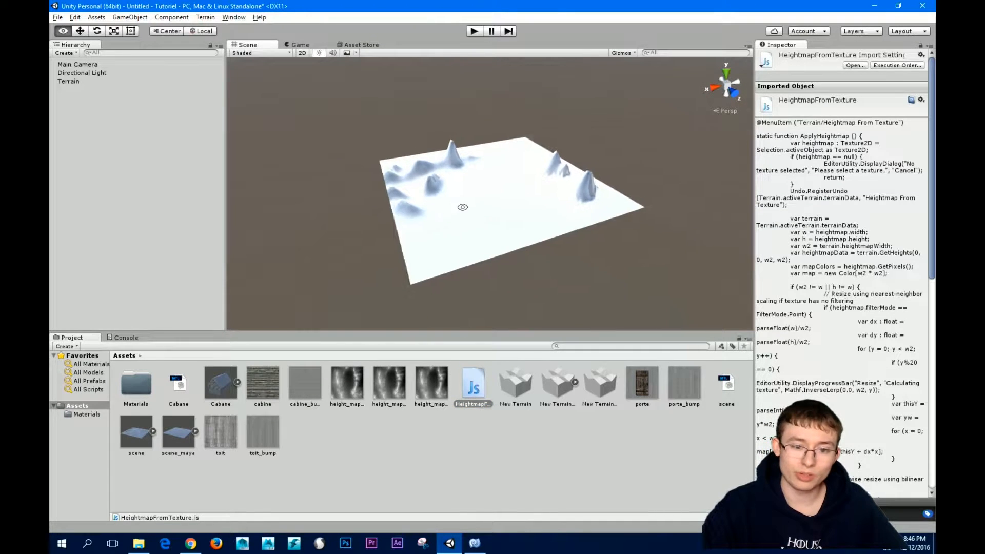
left_click_drag(463, 207, 416, 221, "alt")
left_click(476, 441)
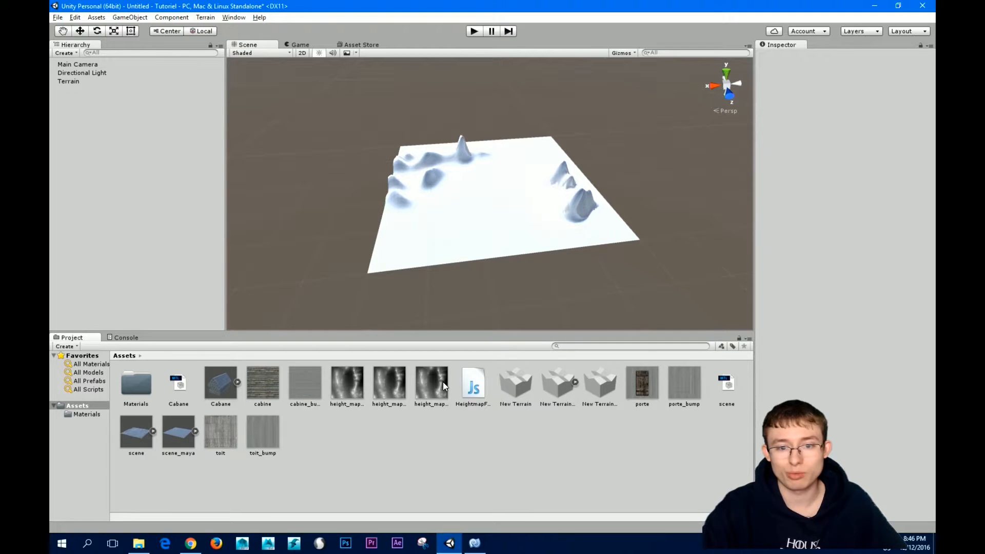
middle_click_drag(557, 188, 533, 242)
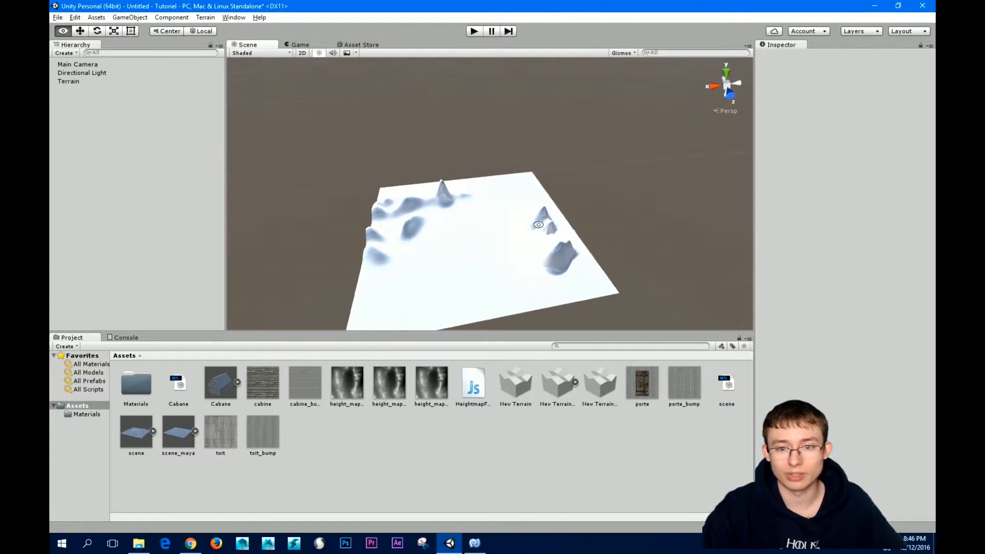
left_click_drag(464, 283, 441, 242, "alt")
right_click_drag(442, 242, 559, 237, "alt")
middle_click_drag(559, 237, 592, 196)
left_click_drag(592, 196, 514, 235, "alt")
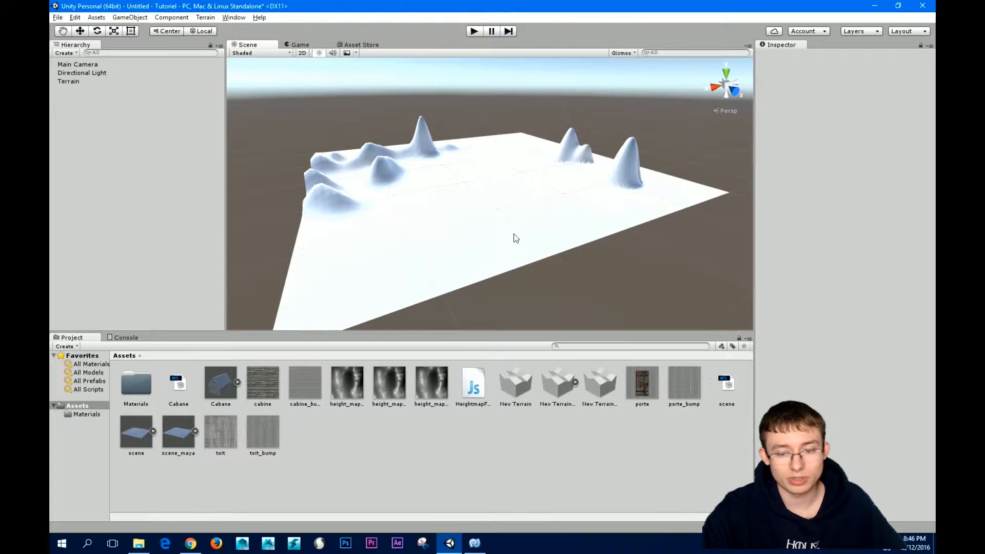
Delete the existing Terrain object from the scene and create a new flat Terrain in its place.
left_click(71, 82)
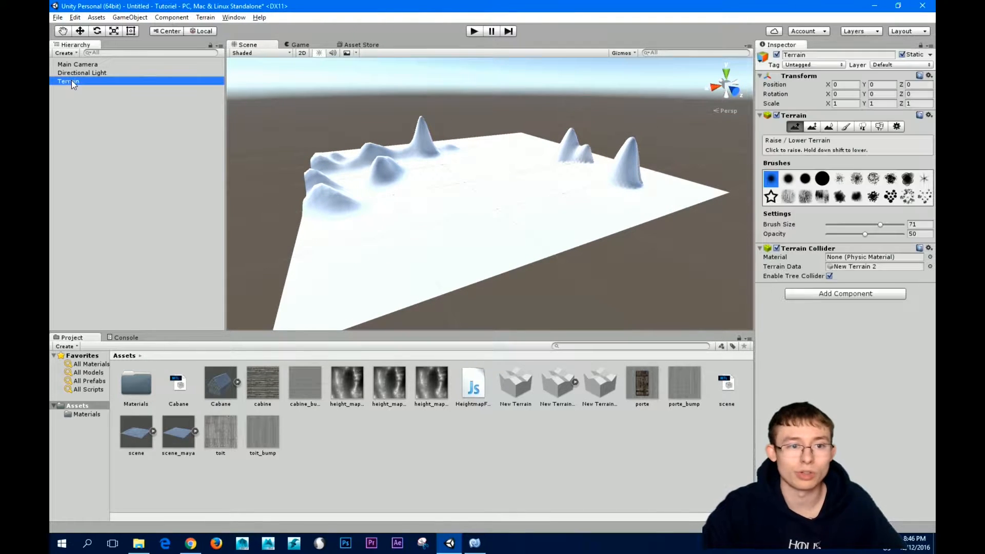
key("Delete")
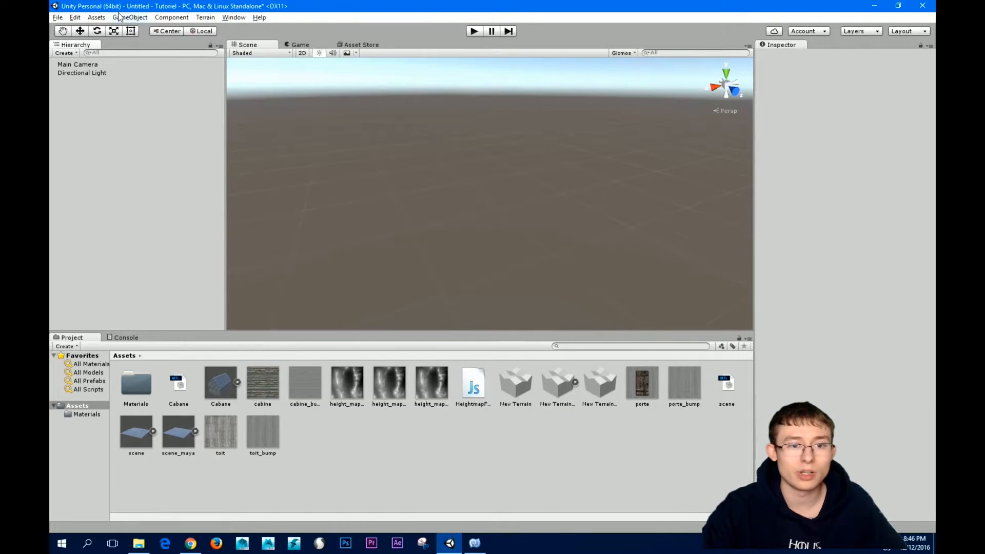
left_click(121, 17)
mouse_move(175, 52)
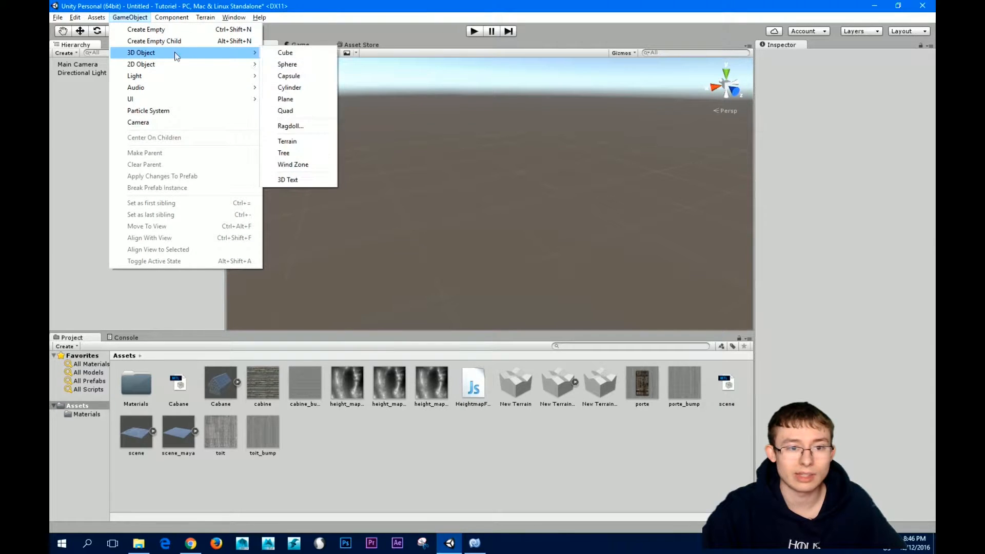
left_click(296, 141)
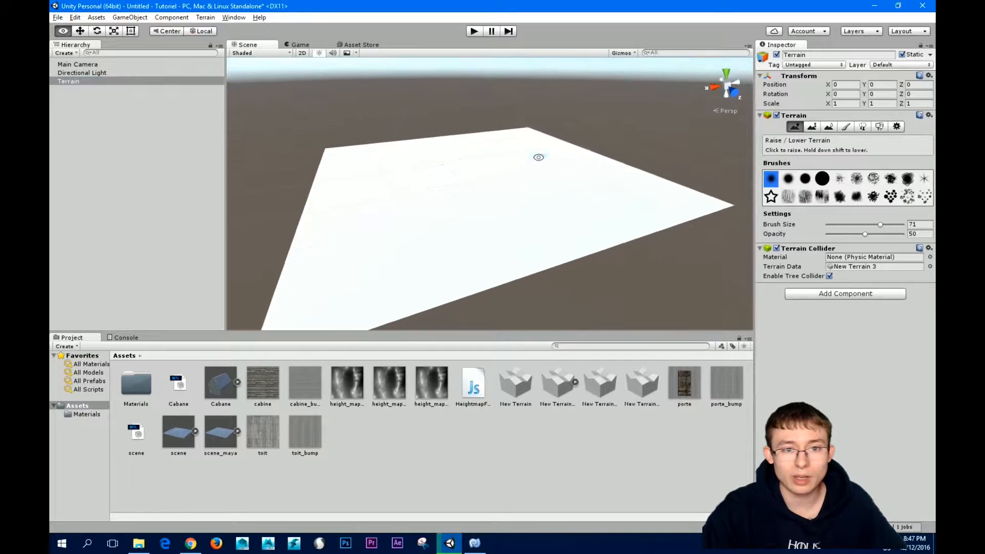
left_click_drag(539, 157, 508, 181, "alt")
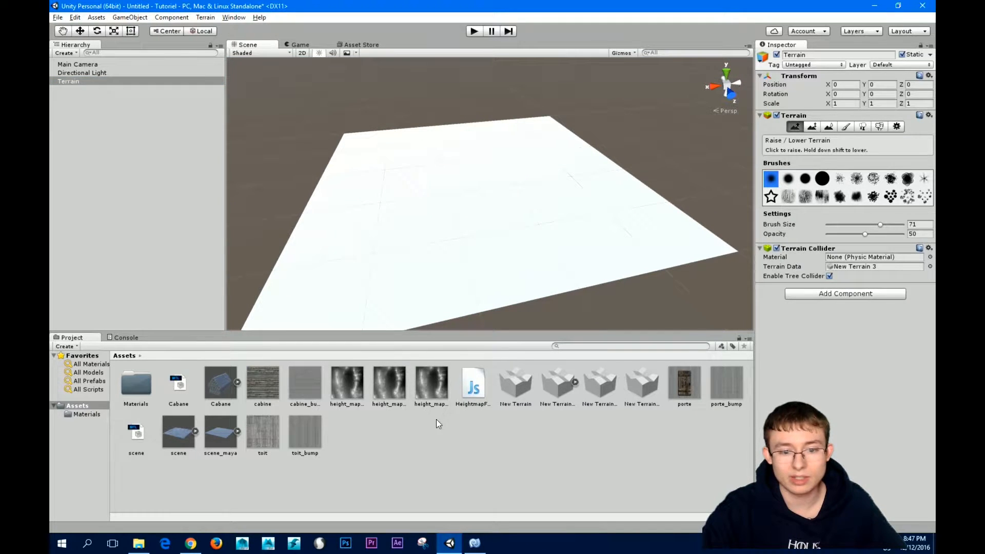
Set the height_map_4096 texture's type to Advanced, enable Read/Write, and apply the import settings.
left_click(434, 388)
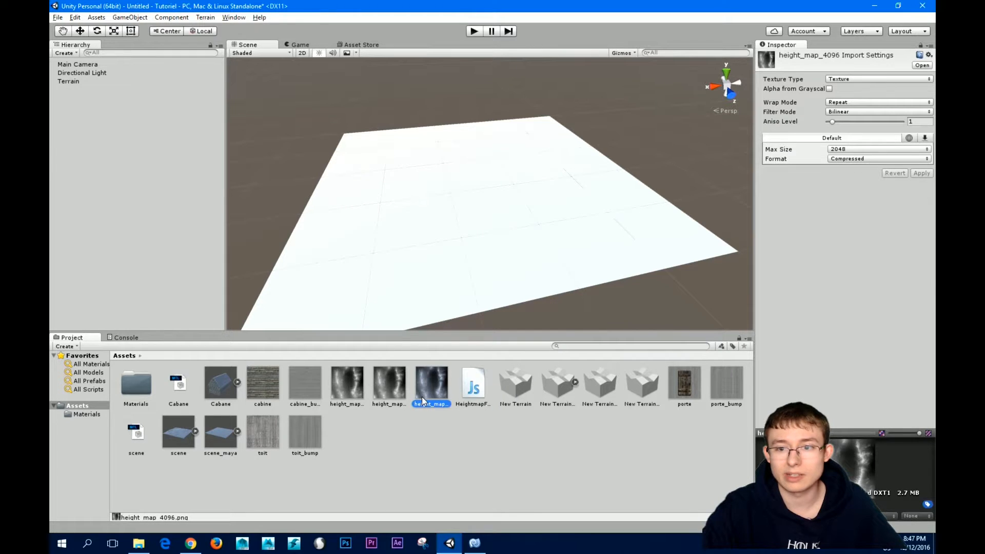
left_click(849, 79)
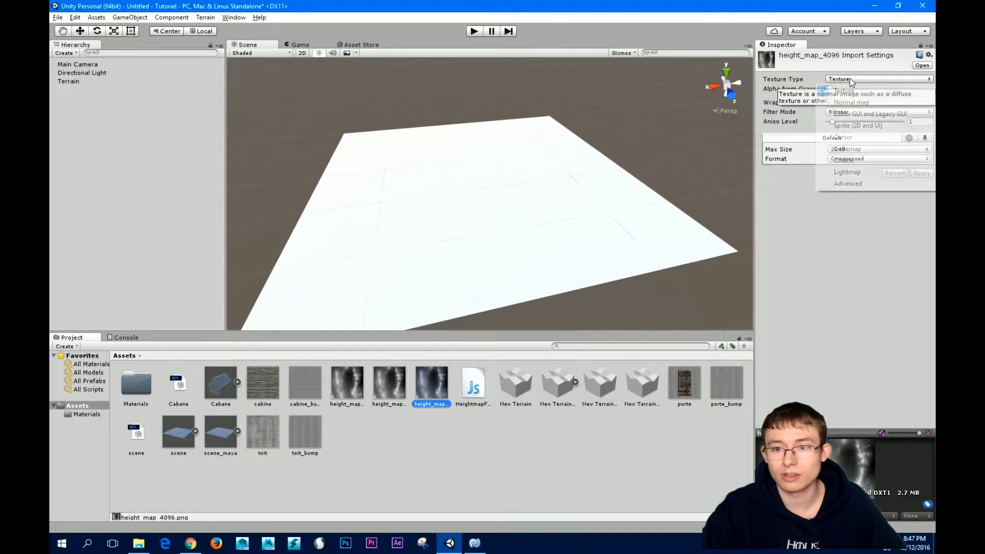
left_click(852, 184)
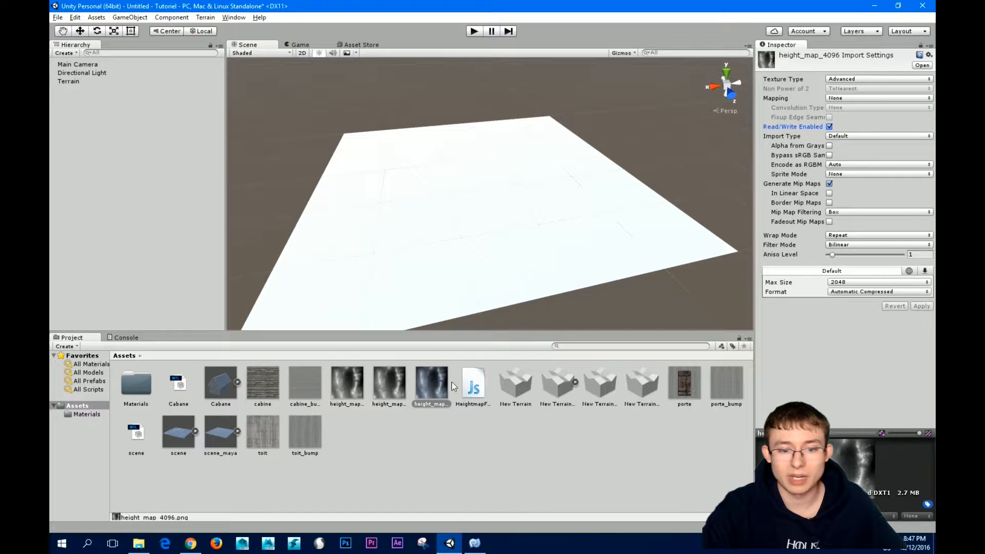
Apply height_map_4096 to the new terrain with the Heightmap From Texture command.
left_click(426, 385)
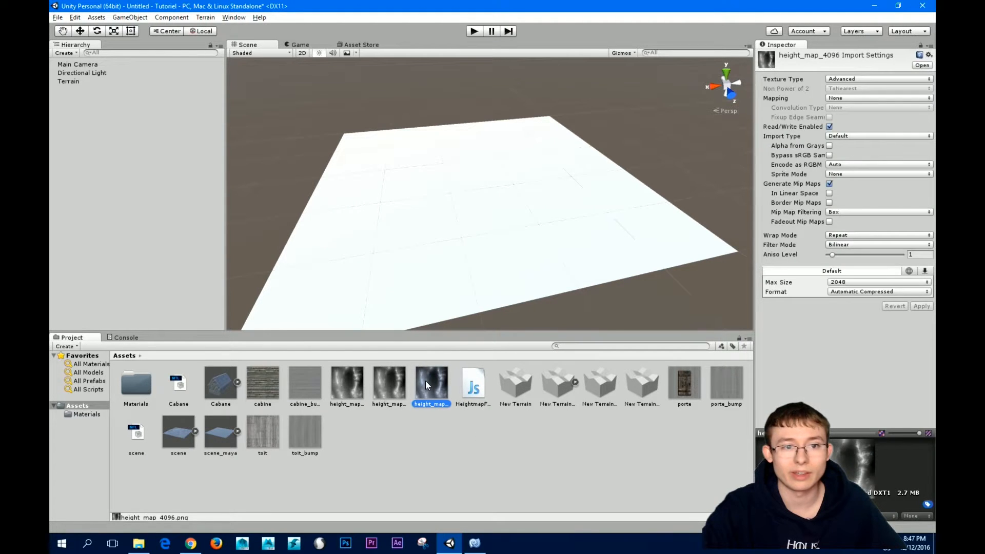
left_click(205, 17)
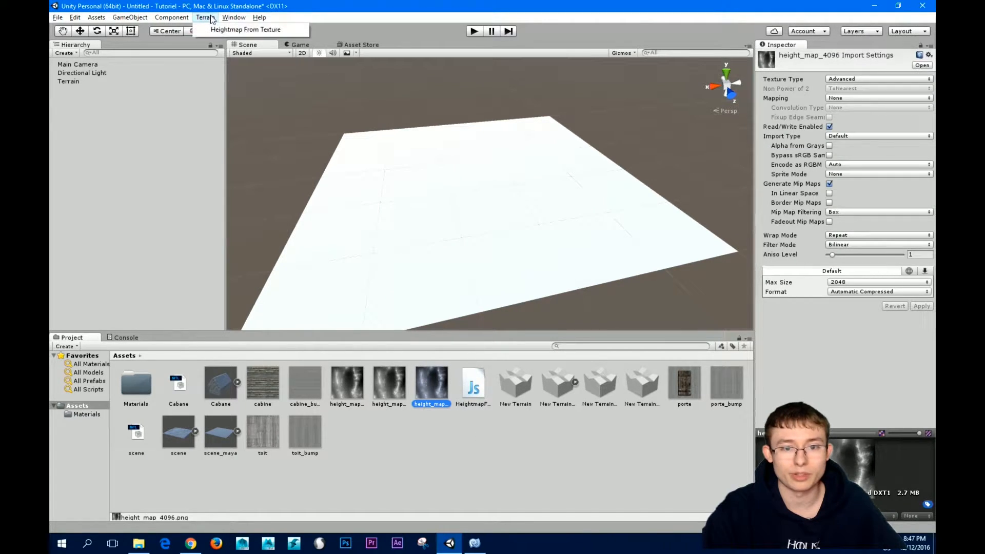
left_click(223, 31)
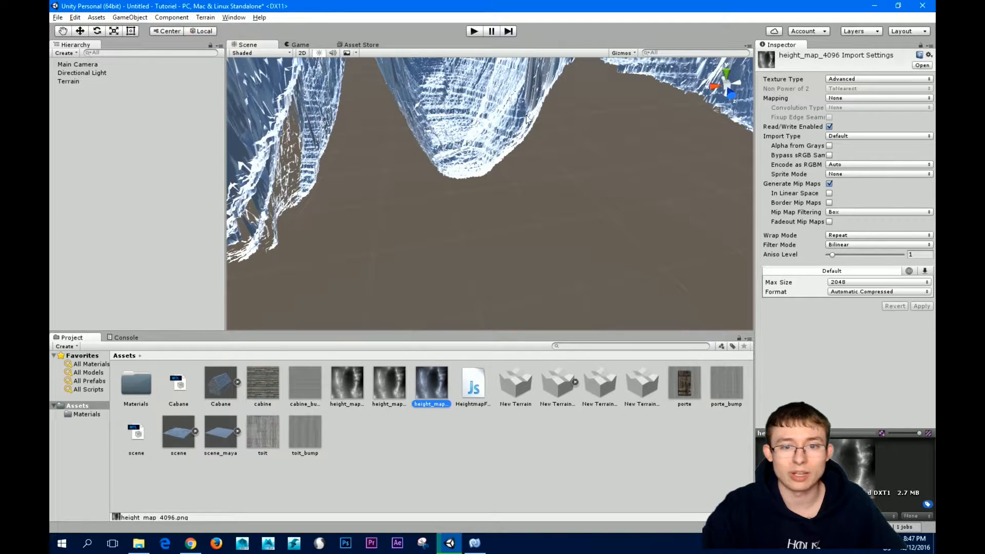
left_click_drag(556, 180, 500, 257, "alt")
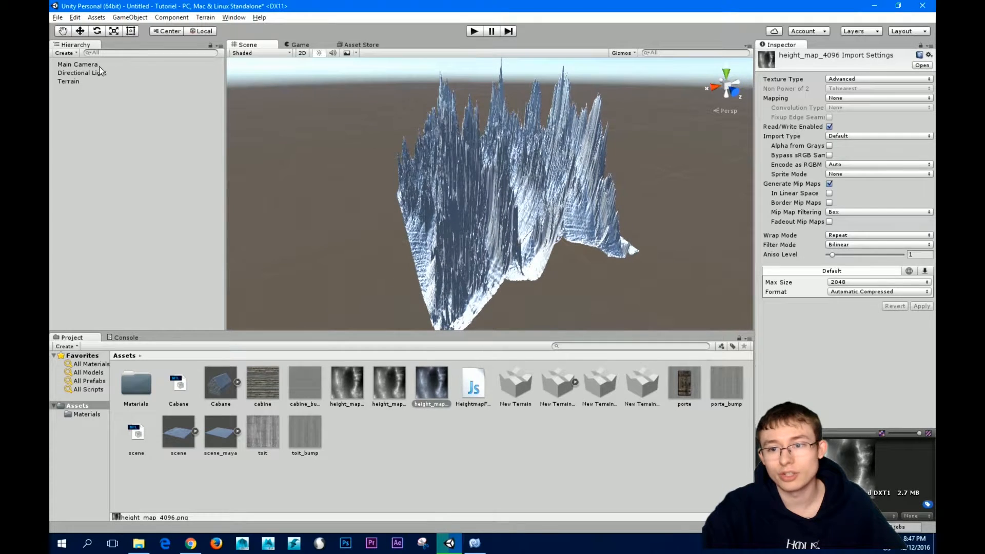
Open the Terrain Settings of the Terrain object and set the terrain height to 200.
left_click(70, 81)
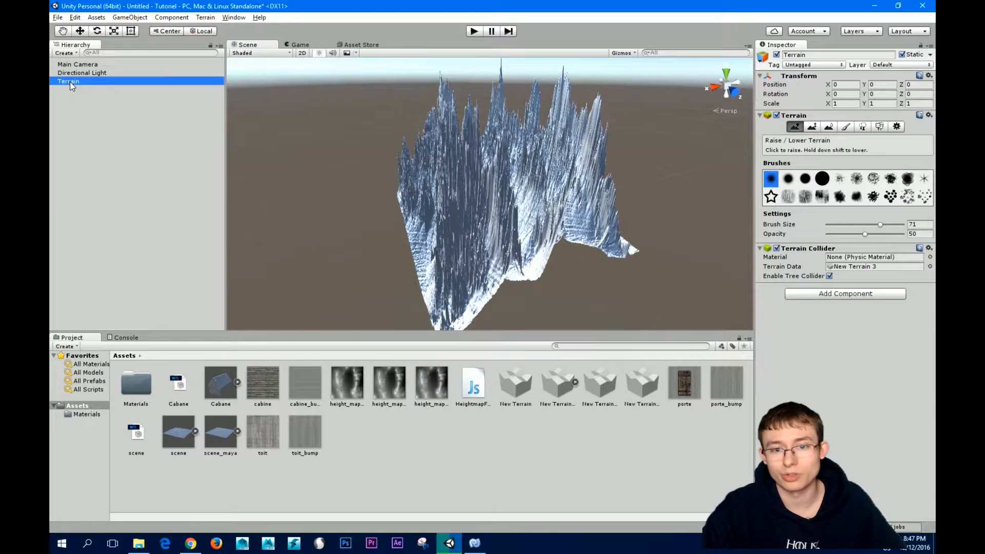
left_click(896, 127)
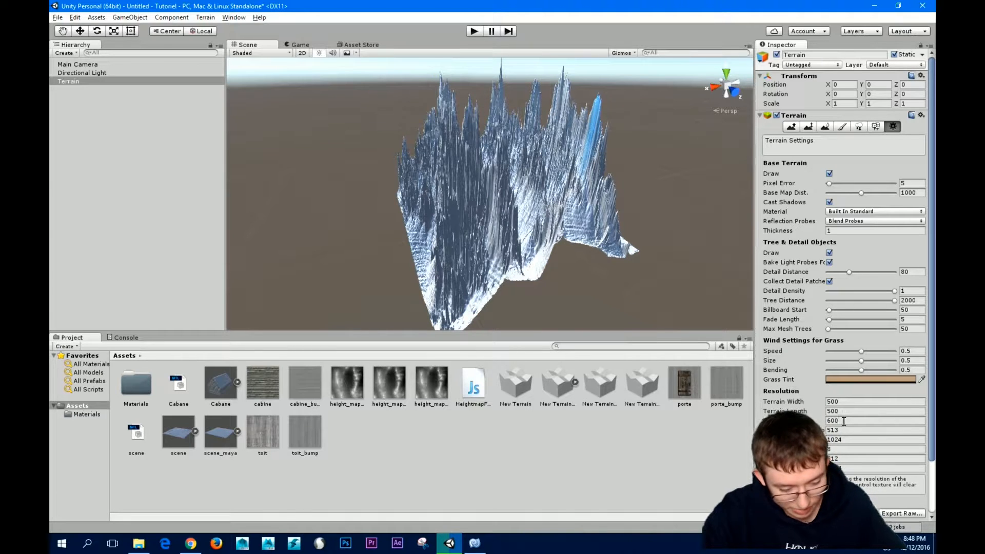
left_click(844, 421)
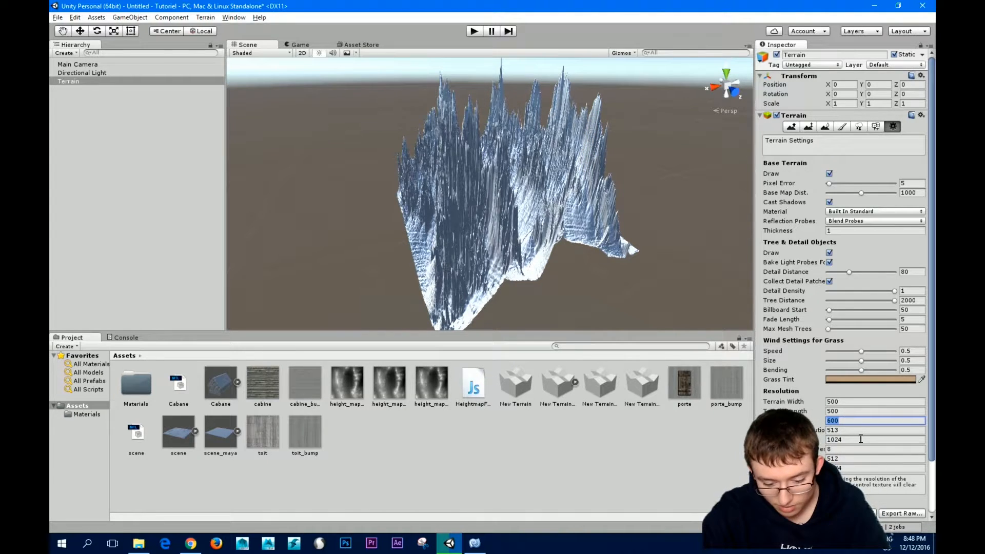
type("20")
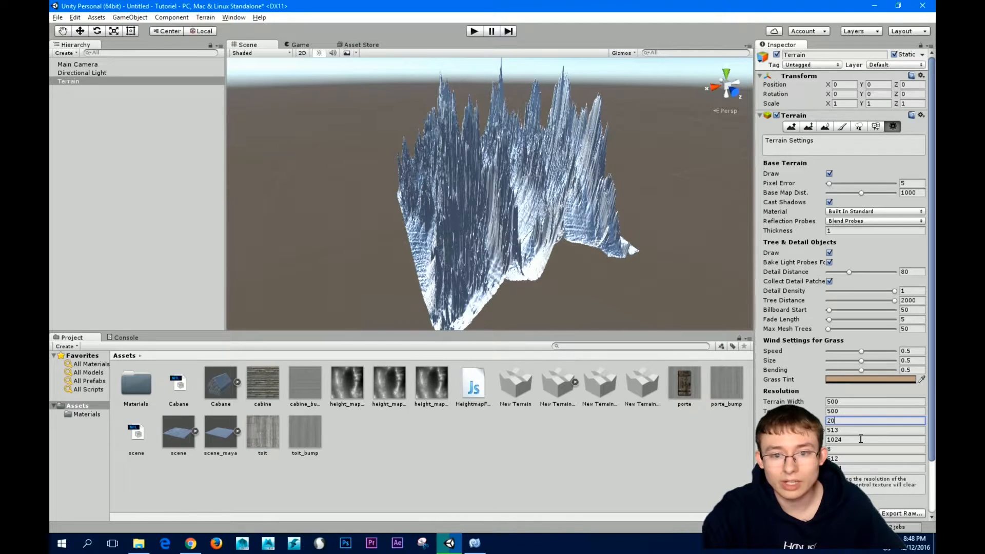
type("0")
key("Return")
left_click_drag(651, 283, 931, 293, "alt")
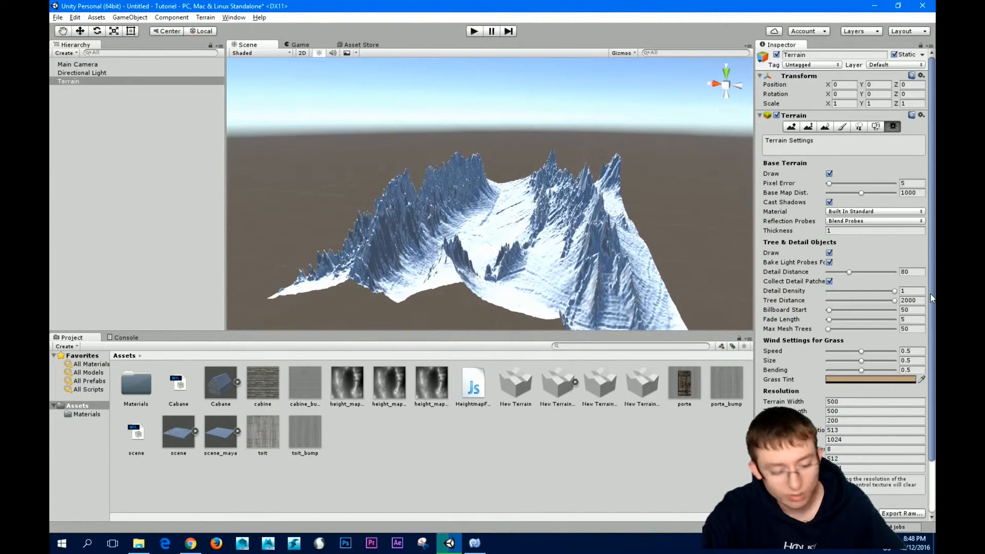
Lower the terrain height to 100 and check the mountains' shape.
left_click(838, 420)
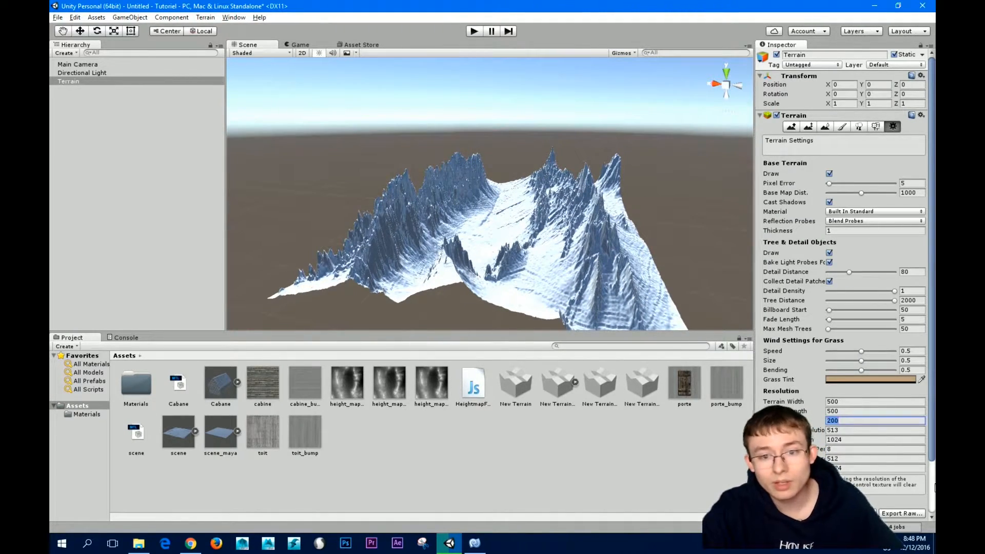
type("100")
key("Return")
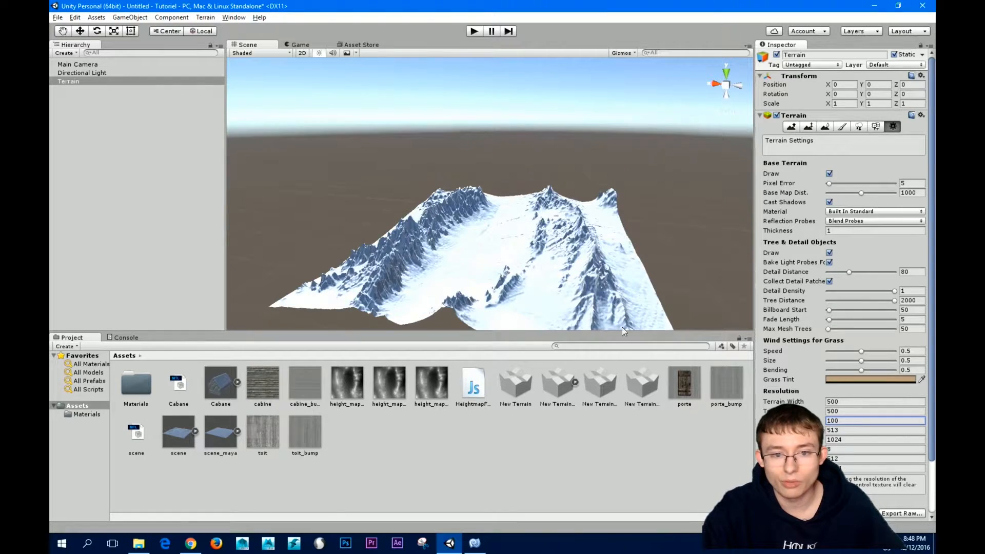
left_click_drag(623, 331, 591, 263, "alt")
Activate the Raise / Lower Terrain tool and set its brush size to 100.
left_click(794, 127)
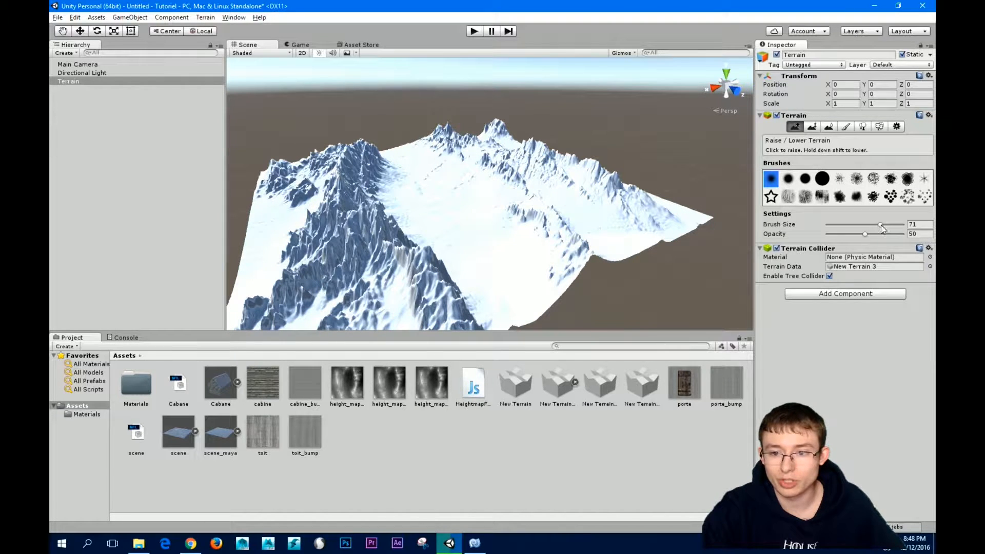
mouse_move(880, 225)
left_mouse_down()
mouse_move(841, 224)
mouse_move(904, 224)
left_mouse_up()
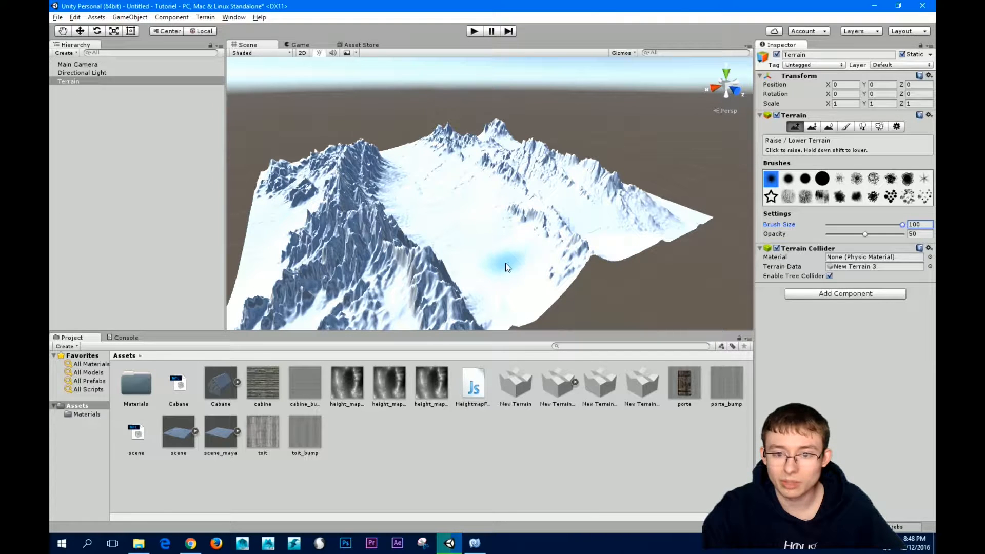
mouse_move(598, 284)
left_mouse_down("alt")
mouse_move(711, 282)
mouse_move(676, 223)
left_mouse_up("alt")
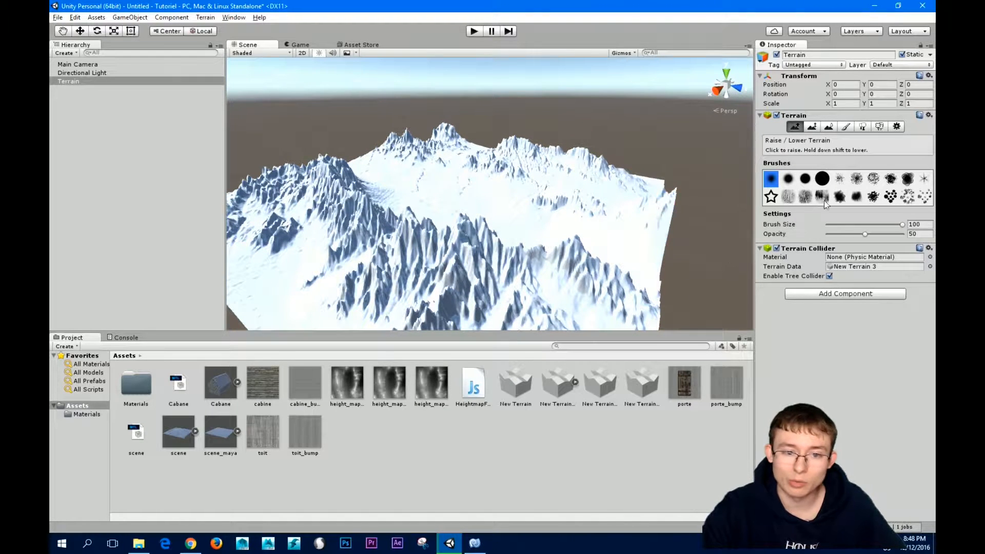
Soften the jagged mountain ridges of the terrain with the Smooth Height tool.
left_click(831, 126)
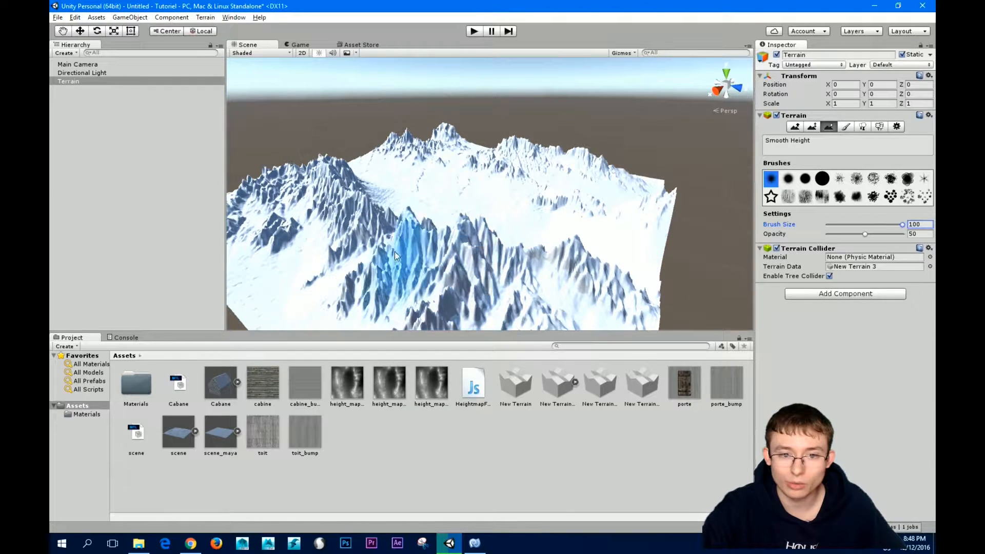
mouse_move(395, 251)
left_mouse_down("alt")
mouse_move(497, 197)
mouse_move(452, 287)
mouse_move(592, 292)
mouse_move(609, 232)
left_mouse_up("alt")
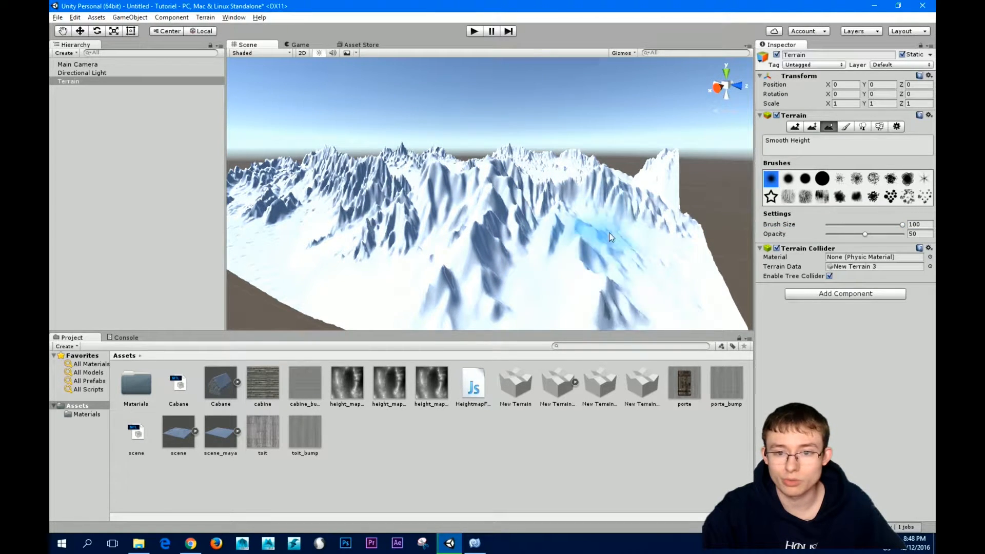
mouse_move(737, 250)
left_mouse_down("alt")
mouse_move(645, 303)
mouse_move(633, 295)
left_mouse_up("alt")
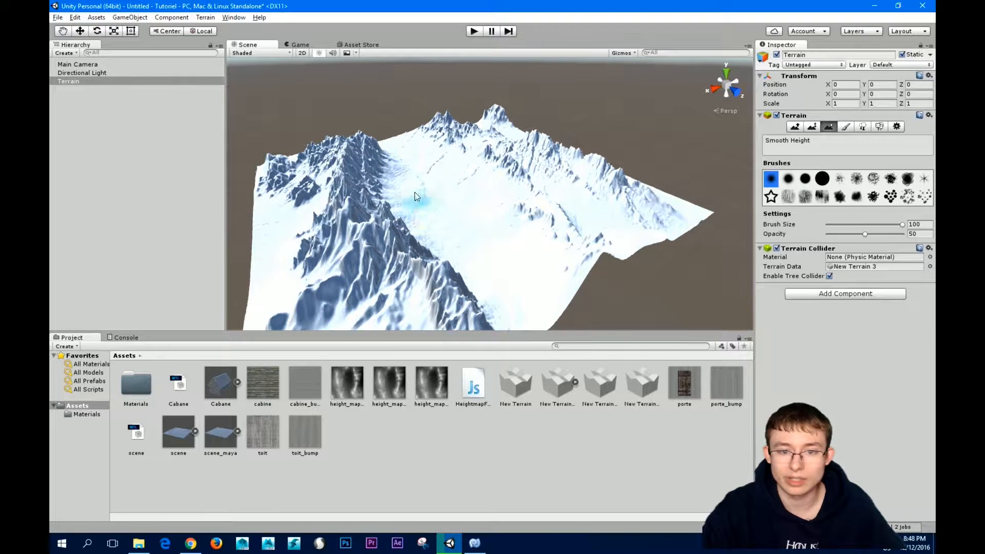
left_click_drag(571, 279, 672, 140, "alt")
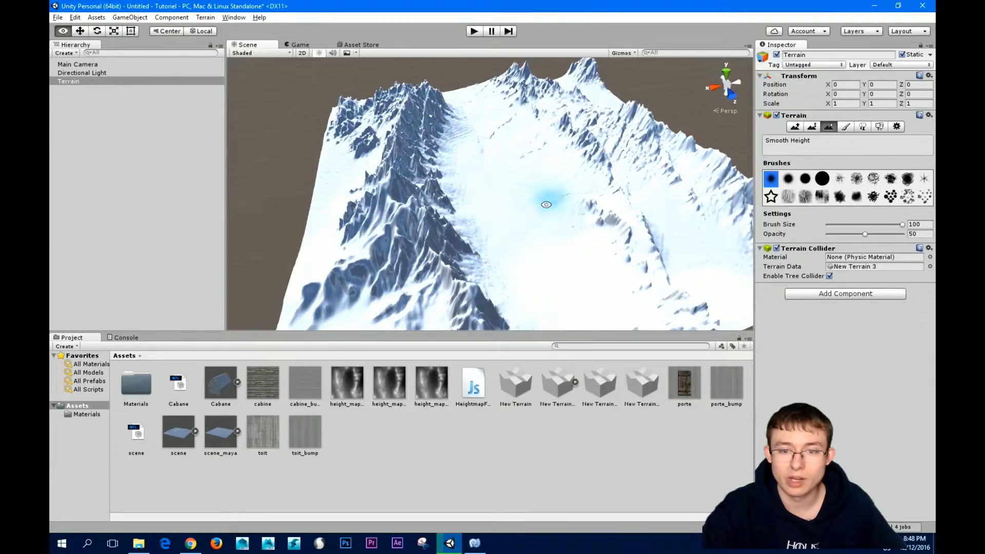
left_click_drag(549, 198, 488, 231, "alt")
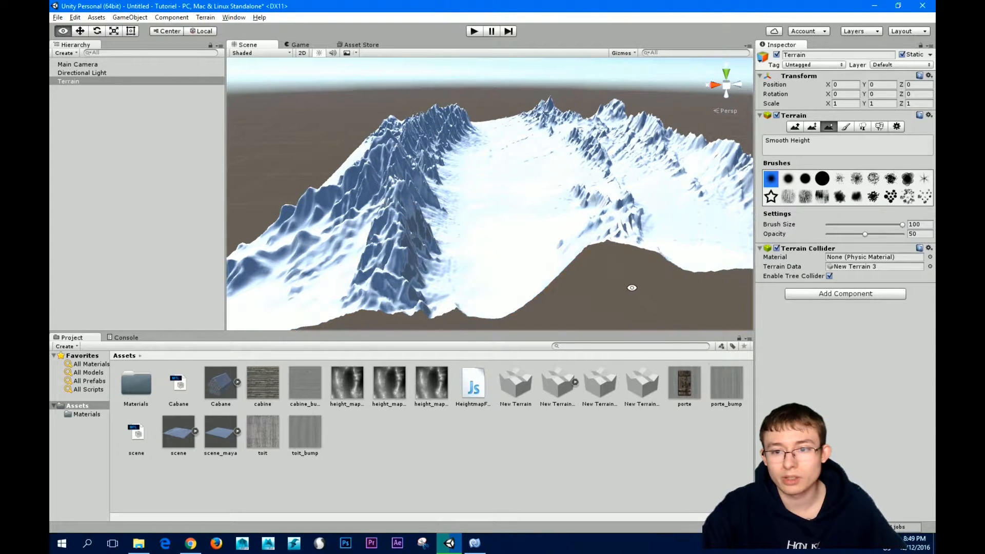
left_click_drag(631, 286, 604, 300, "alt")
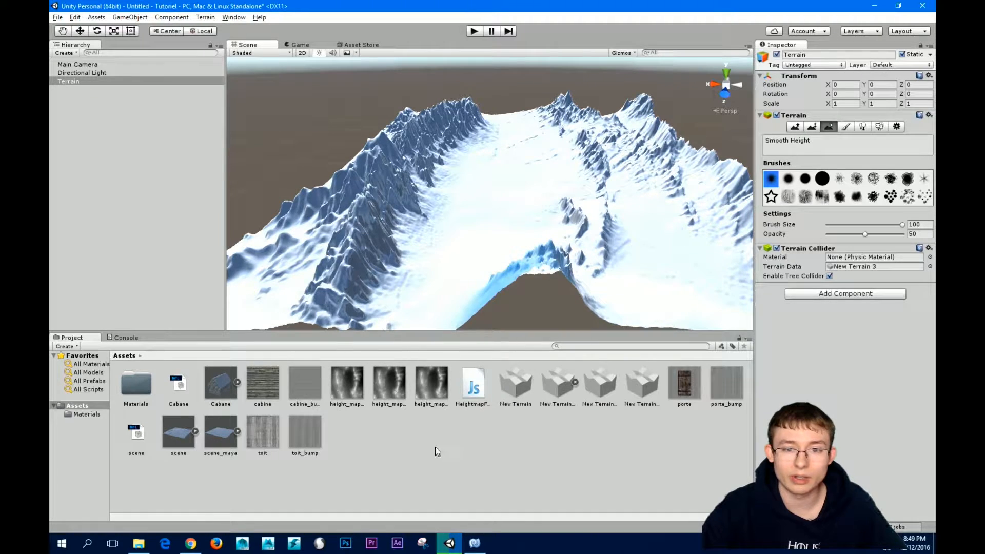
left_click_drag(601, 246, 352, 184, "alt")
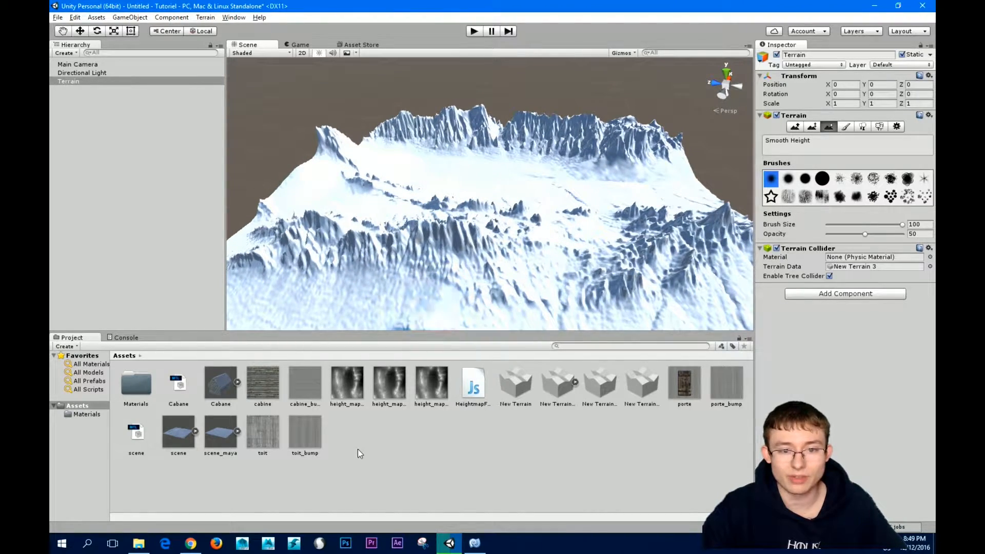
Place the Cabane model from the project assets into the scene beside the terrain.
left_click_drag(476, 239, 517, 245, "alt")
right_click_drag(517, 246, 483, 230, "alt")
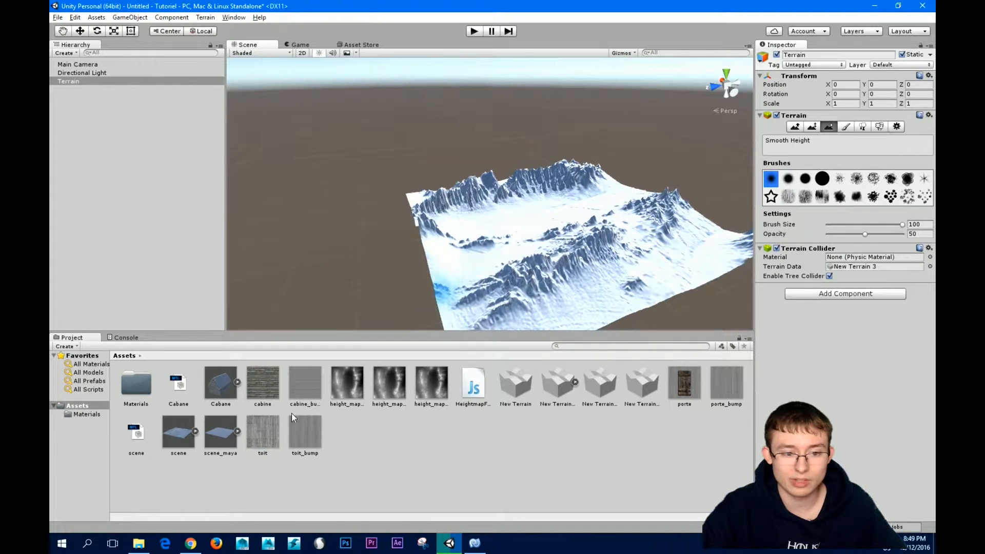
left_click(226, 385)
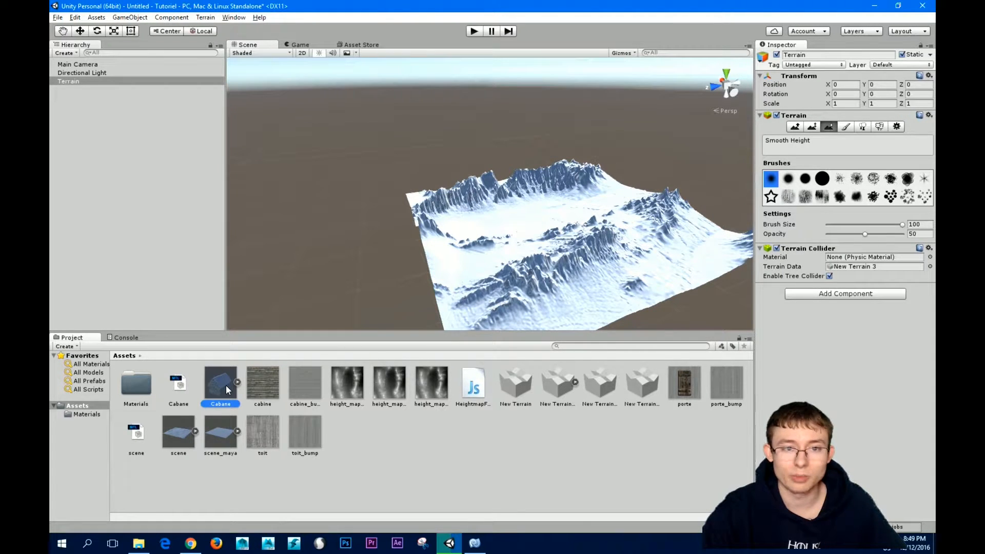
left_click_drag(226, 384, 322, 264)
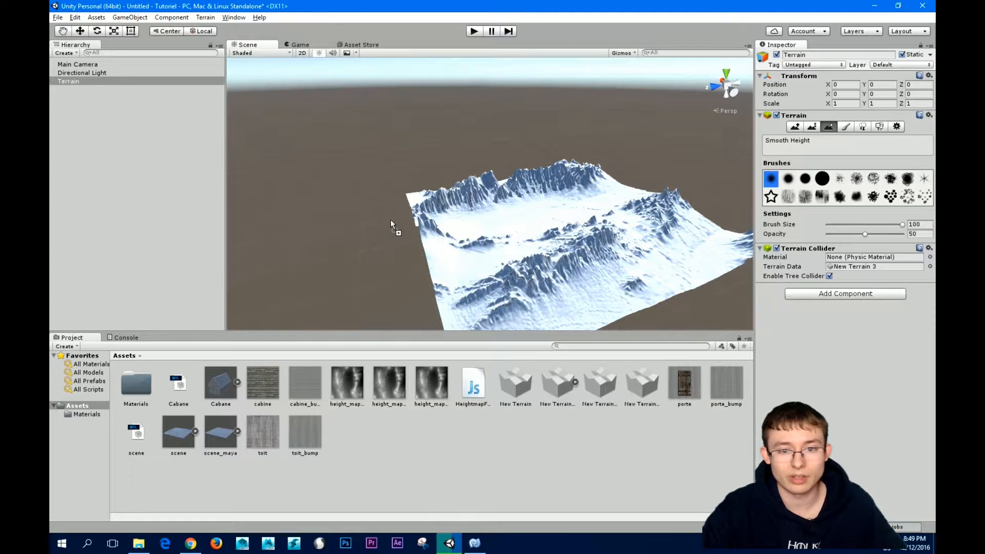
left_click_drag(390, 219, 401, 255)
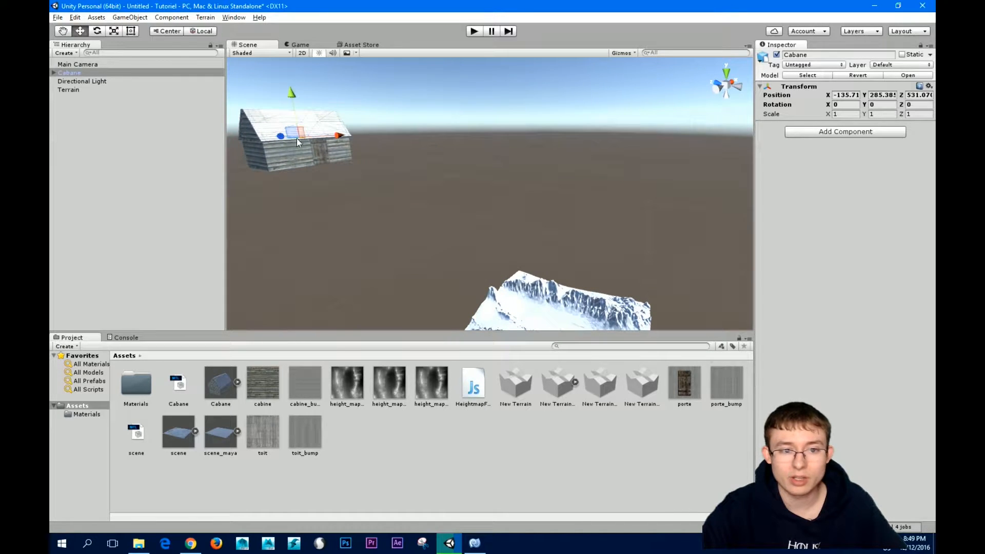
Move the Cabane model closer to the terrain and scale it down uniformly to about 0.075.
left_click_drag(311, 202, 473, 190, "alt")
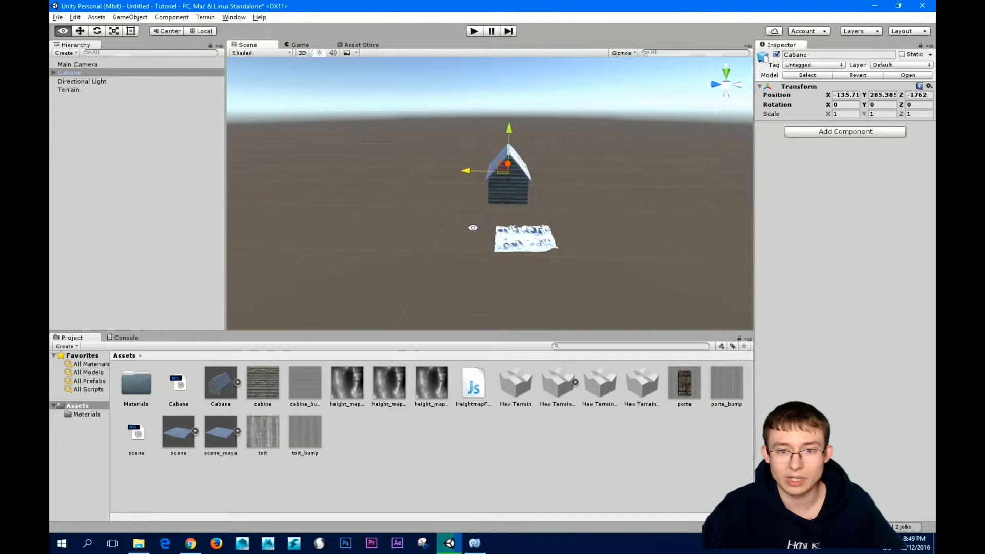
left_click_drag(473, 226, 644, 263, "alt")
left_click_drag(440, 160, 459, 164)
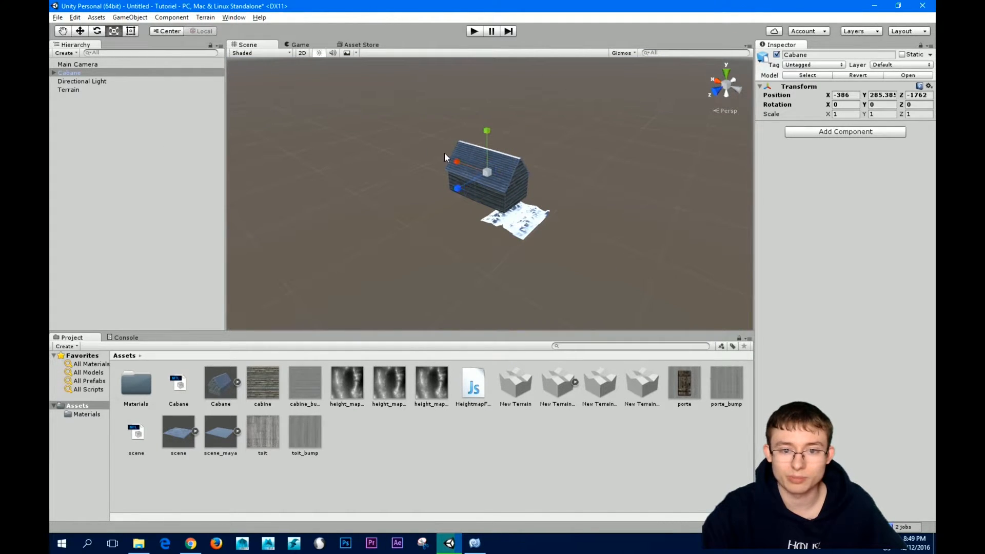
left_click_drag(490, 168, 454, 230)
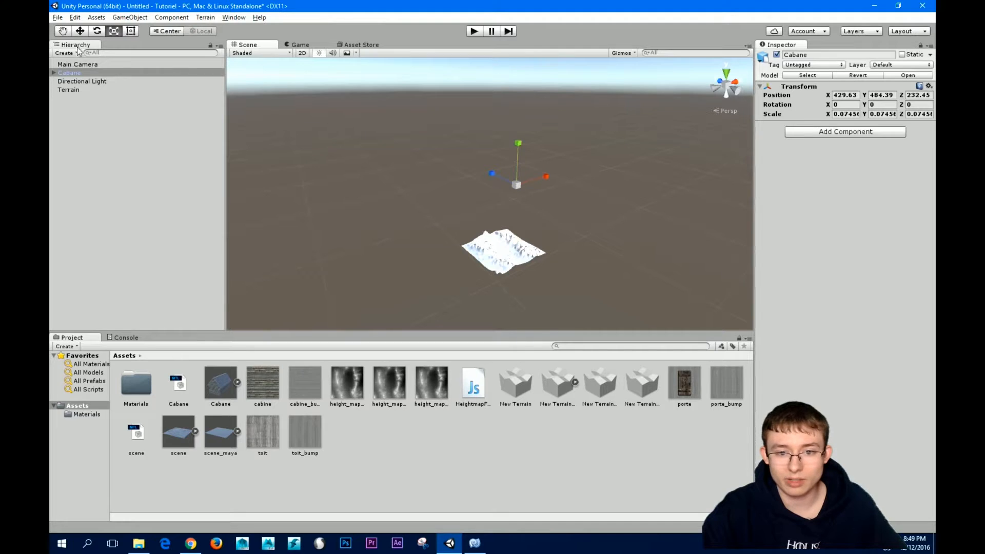
Lower Cabane and move it onto the terrain's snowy slope, at about X 188, Y 25, Z 139.6.
key("w")
left_click_drag(518, 142, 513, 205)
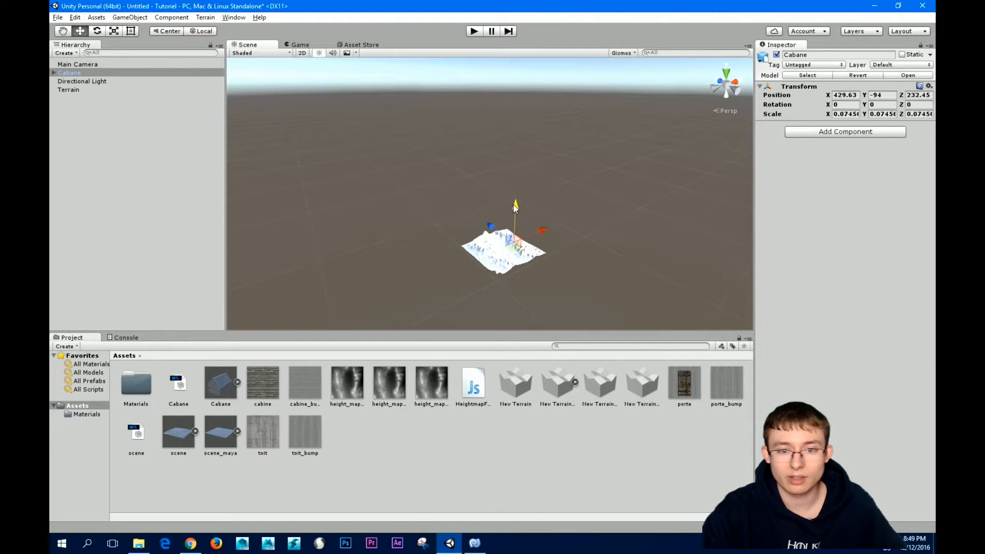
left_click_drag(587, 277, 661, 267, "alt")
middle_click_drag(661, 267, 558, 180, "alt")
right_click_drag(559, 180, 639, 246, "alt")
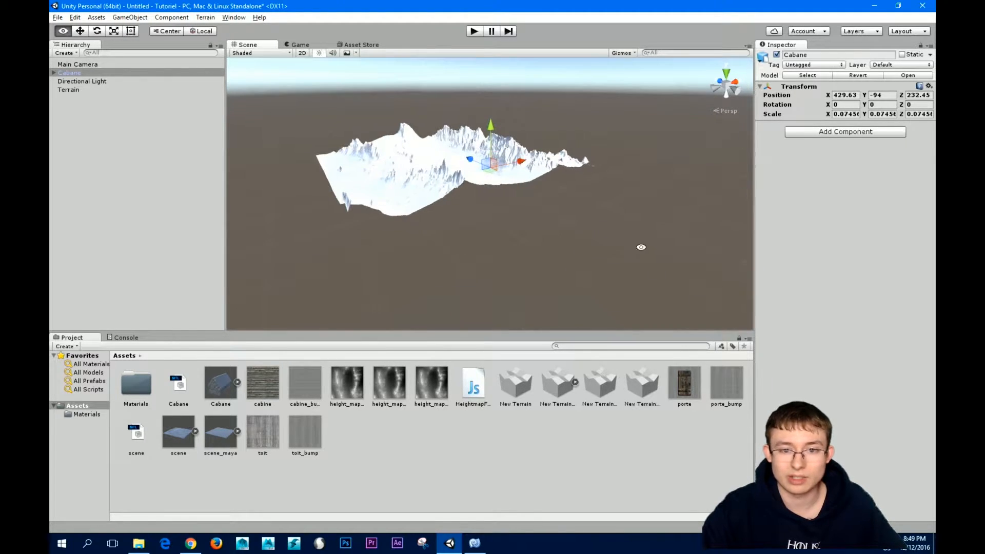
left_click_drag(639, 246, 484, 220, "alt")
right_click_drag(484, 220, 517, 207, "alt")
left_click_drag(517, 206, 546, 162, "alt")
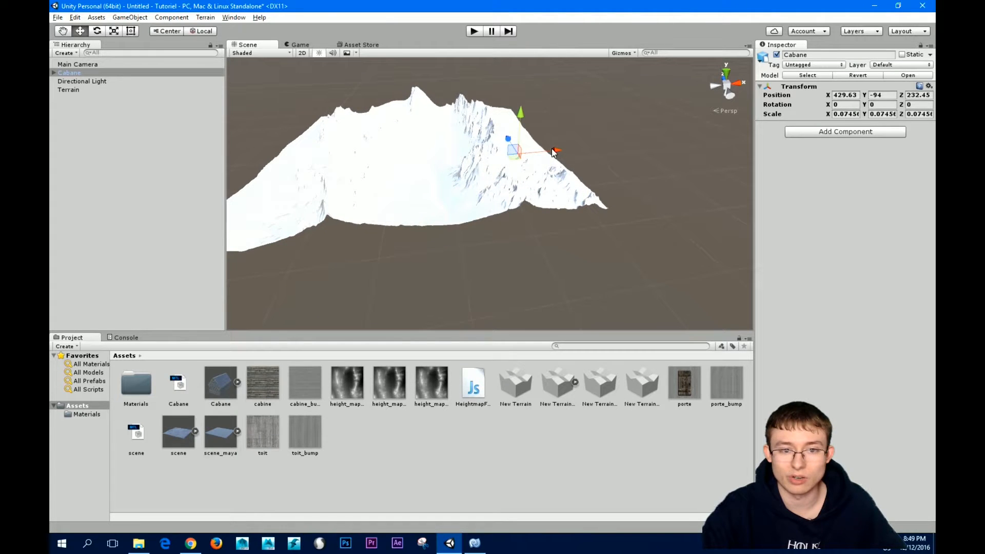
left_click_drag(419, 88, 517, 230, "alt")
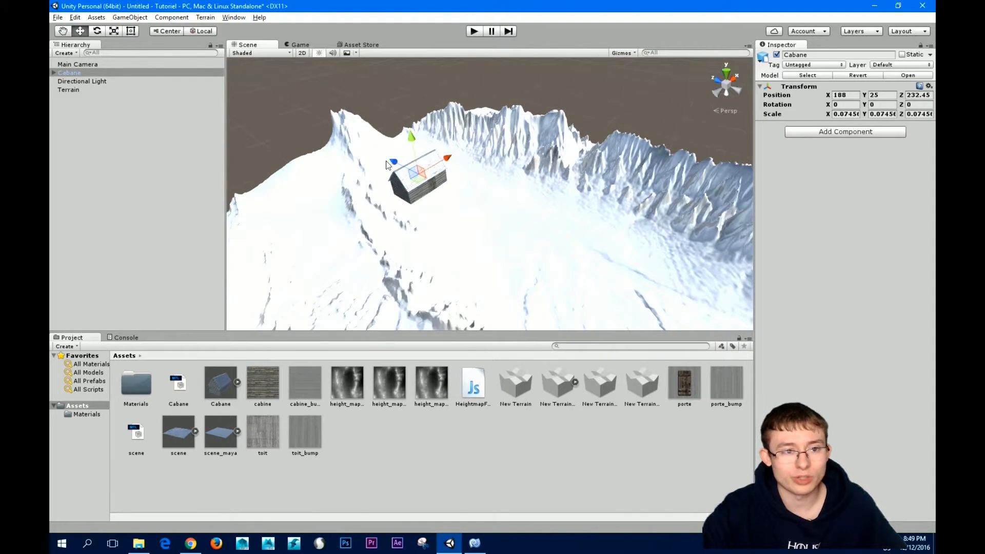
left_click_drag(393, 162, 461, 196)
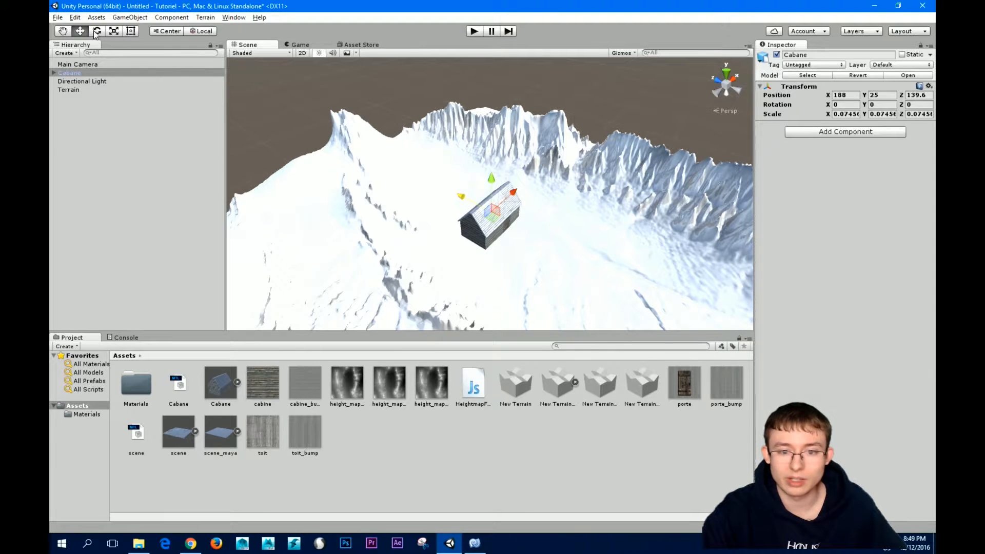
Scale Cabane down uniformly to about 0.0074 so it suits the size of the mountains.
key("r")
left_click_drag(493, 212, 433, 237)
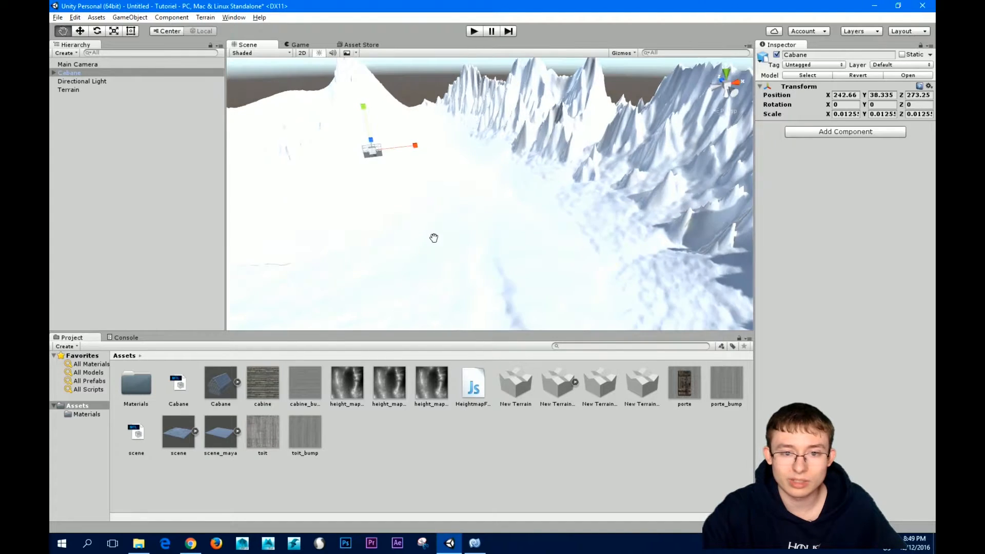
middle_click_drag(433, 237, 487, 282)
right_click_drag(488, 282, 616, 339, "alt")
left_click_drag(575, 302, 490, 207, "alt")
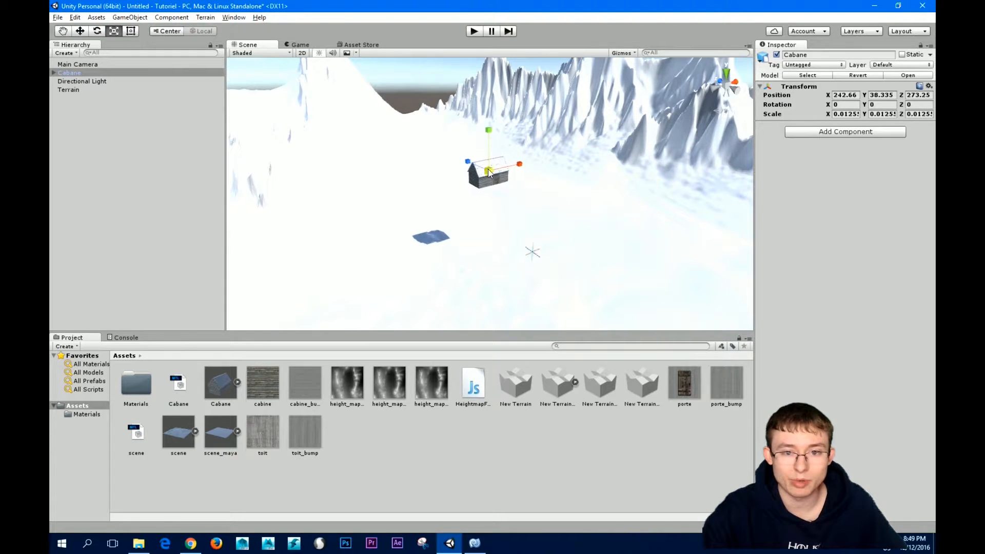
left_click_drag(488, 169, 485, 220)
Set Cabane down on the snow and shift it along X, at about X 252.61, Y 16.81, Z 284.28.
left_click(81, 31)
middle_click_drag(485, 220, 472, 250)
left_click_drag(473, 251, 534, 238, "alt")
right_click_drag(534, 238, 665, 361, "alt")
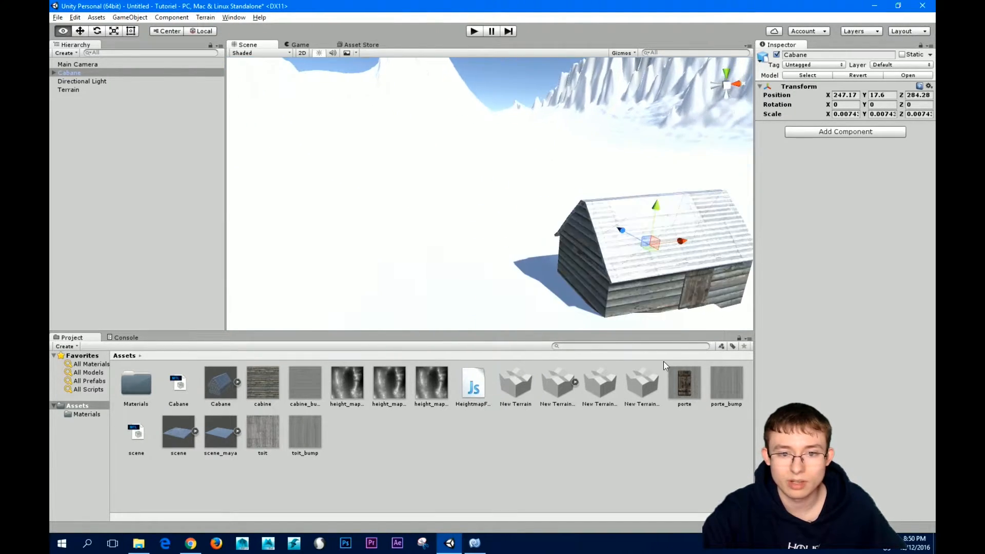
left_click_drag(640, 308, 604, 288, "alt")
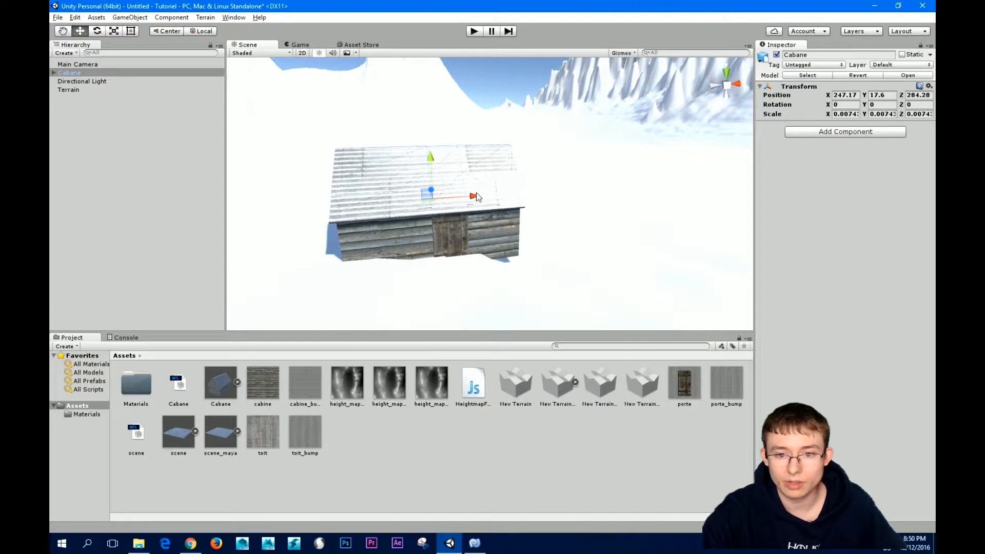
left_click_drag(476, 196, 618, 198)
left_click_drag(587, 152, 586, 162)
Examine the cabin's proportions against the whole mountain terrain from a distance, with nothing selected.
right_click_drag(643, 250, 525, 232, "alt")
left_click_drag(540, 244, 509, 232, "alt")
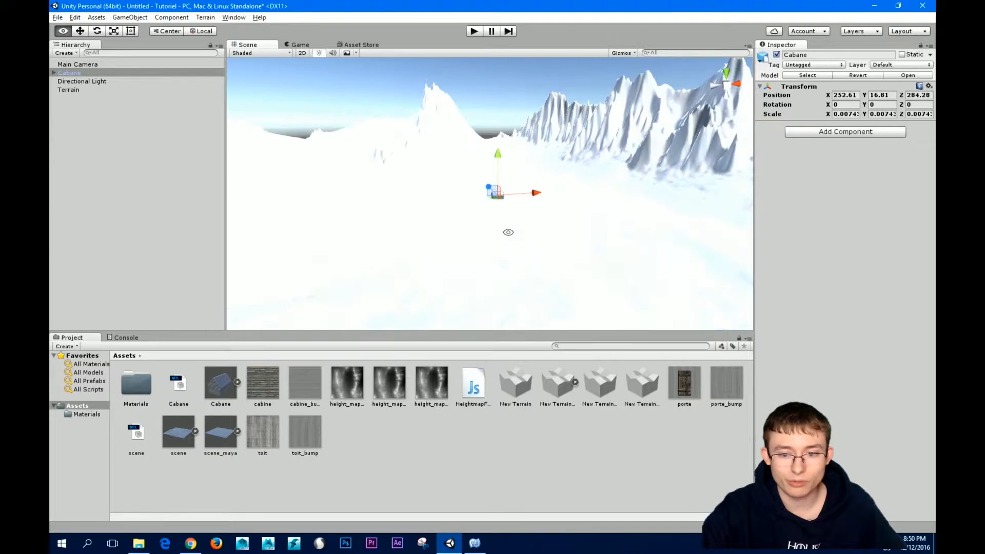
mouse_move(508, 232)
right_mouse_down("alt")
mouse_move(431, 255)
mouse_move(436, 235)
mouse_move(569, 291)
mouse_move(520, 235)
right_mouse_up("alt")
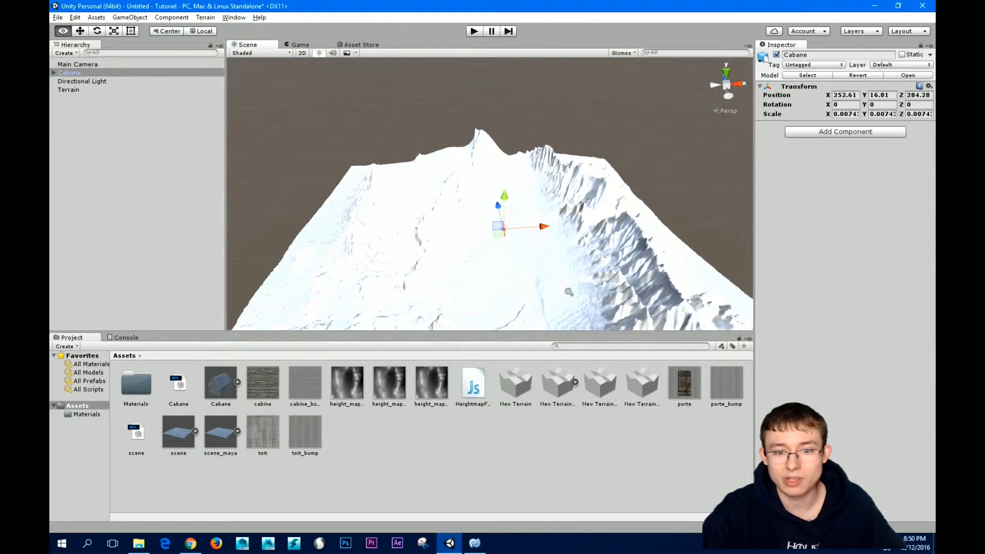
middle_click_drag(519, 235, 506, 205, "alt")
left_click_drag(506, 204, 572, 272, "alt")
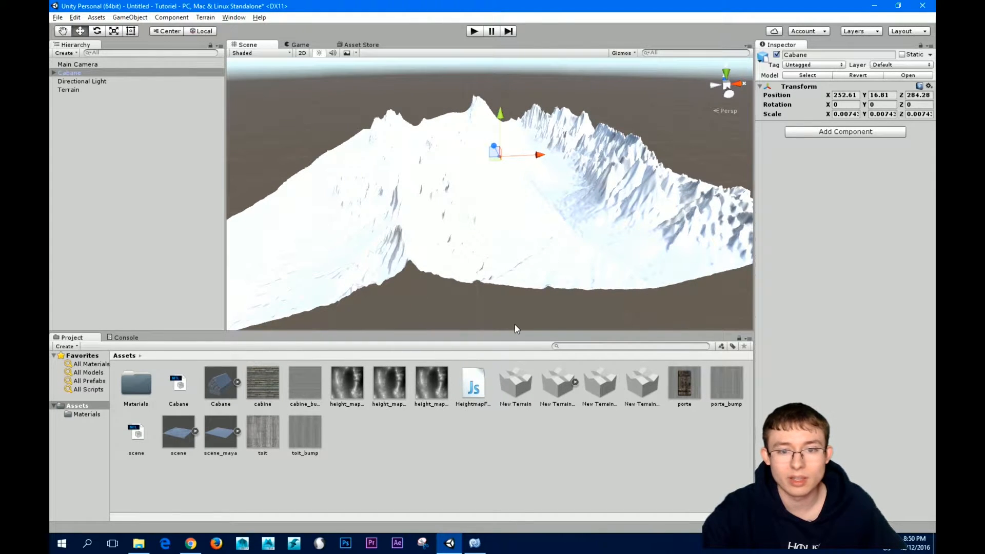
left_click(638, 300)
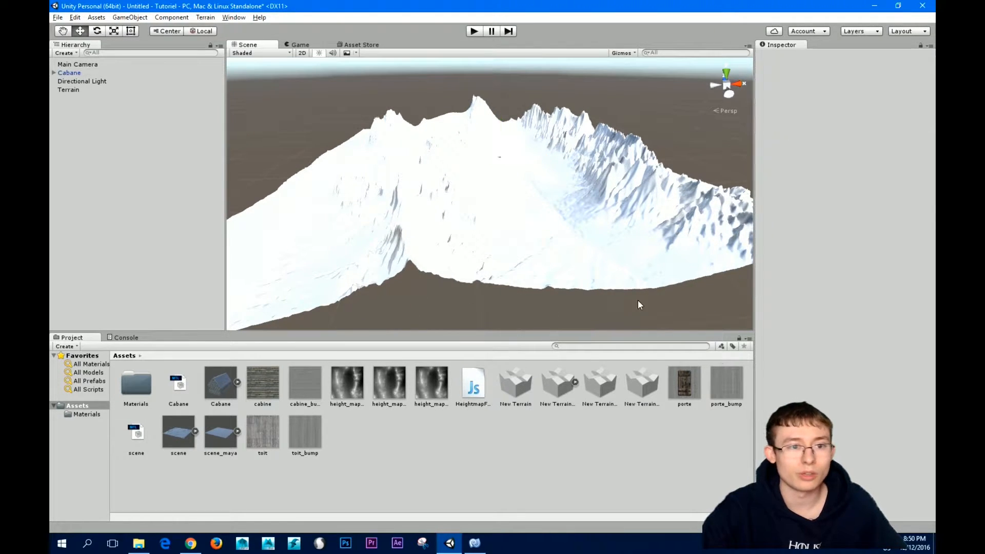
left_click_drag(666, 297, 703, 337, "alt")
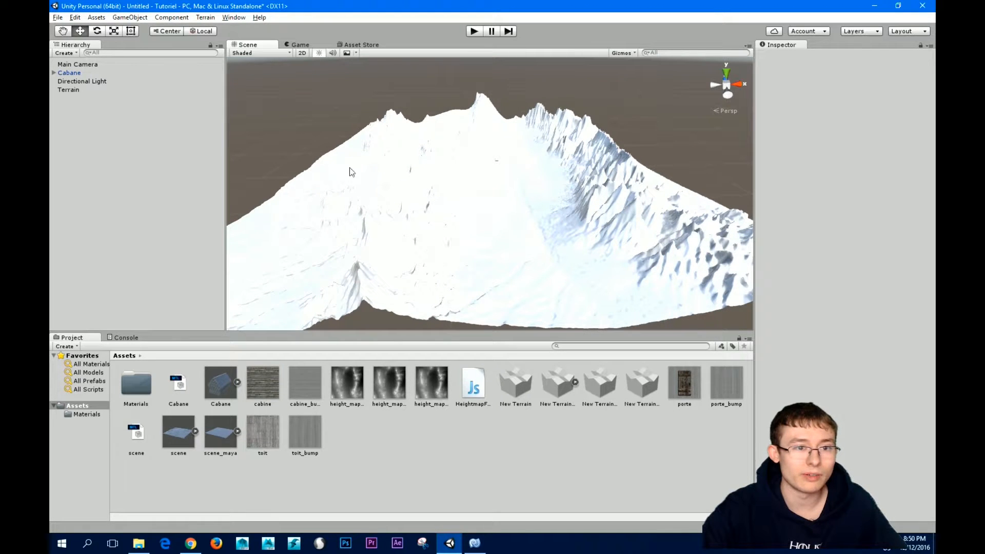
Import the complete Environment standard asset package into the project.
left_click(97, 18)
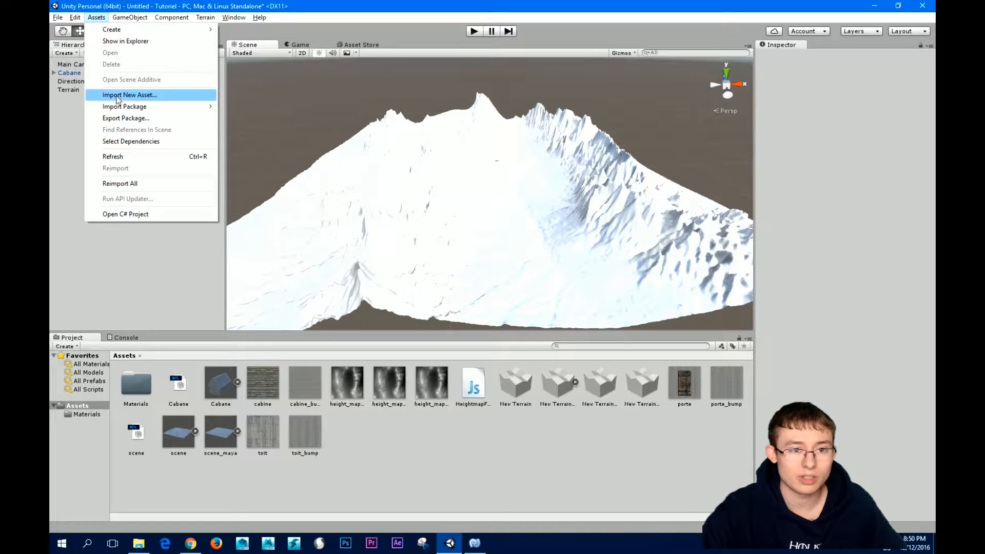
mouse_move(122, 109)
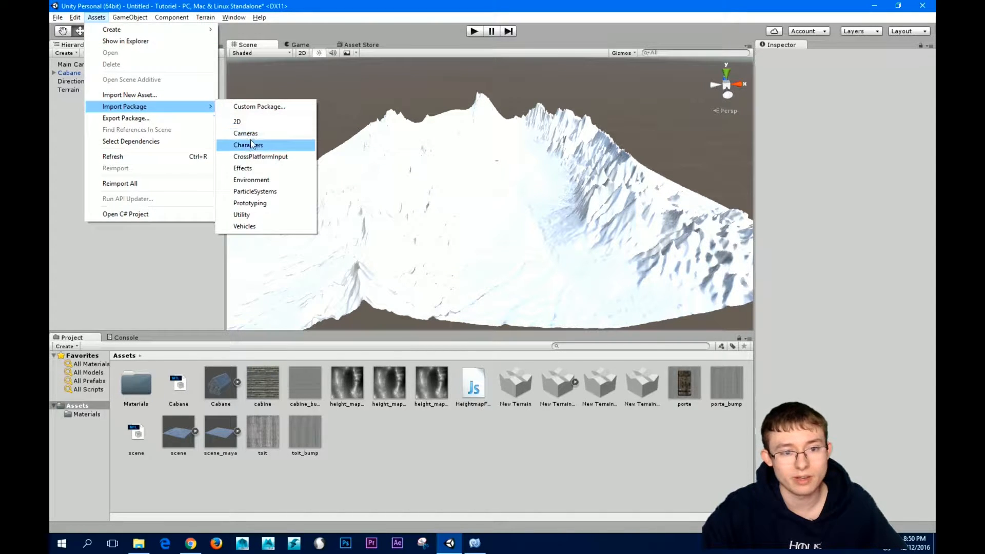
left_click(273, 180)
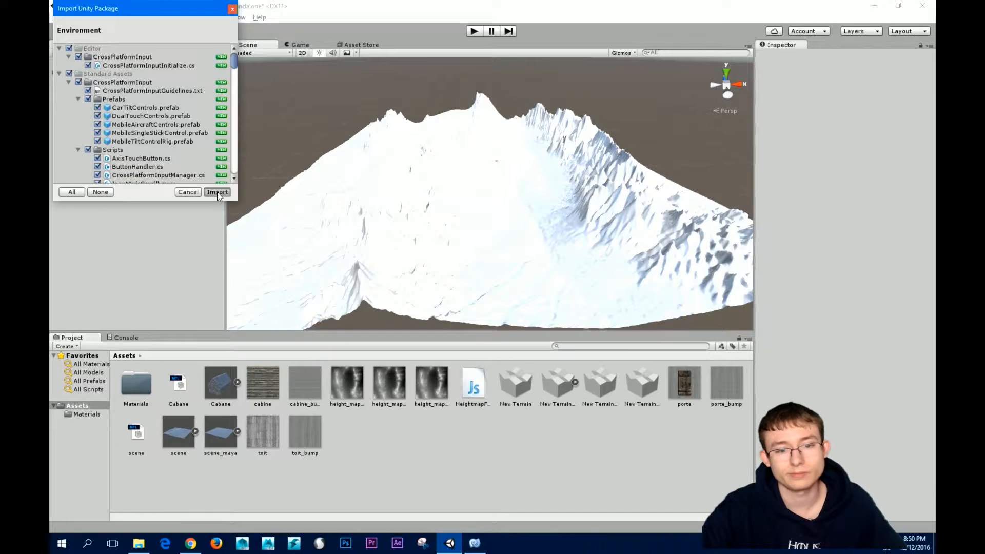
left_click(217, 192)
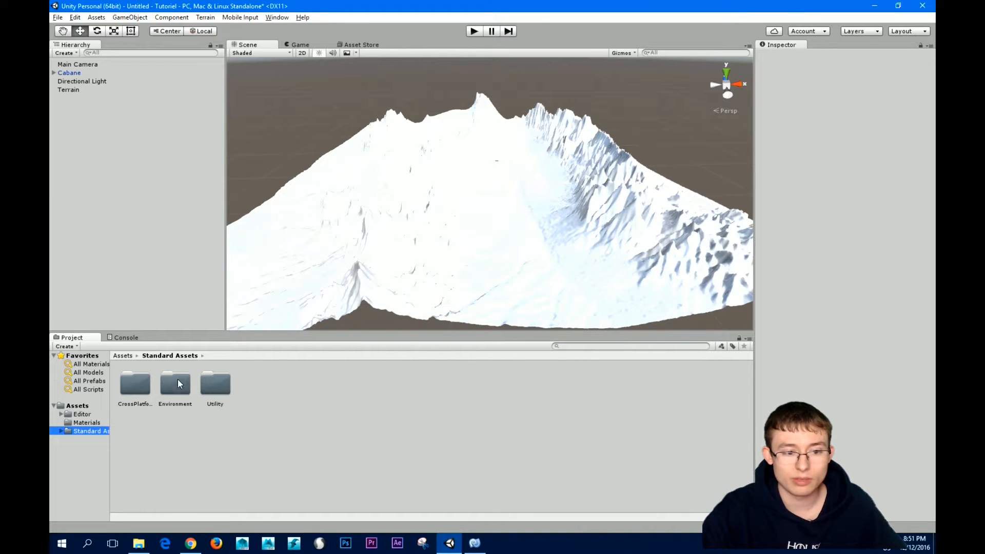
Open the Environment folder in Standard Assets and activate the Paint Texture tool on the Terrain object.
double_click(177, 382)
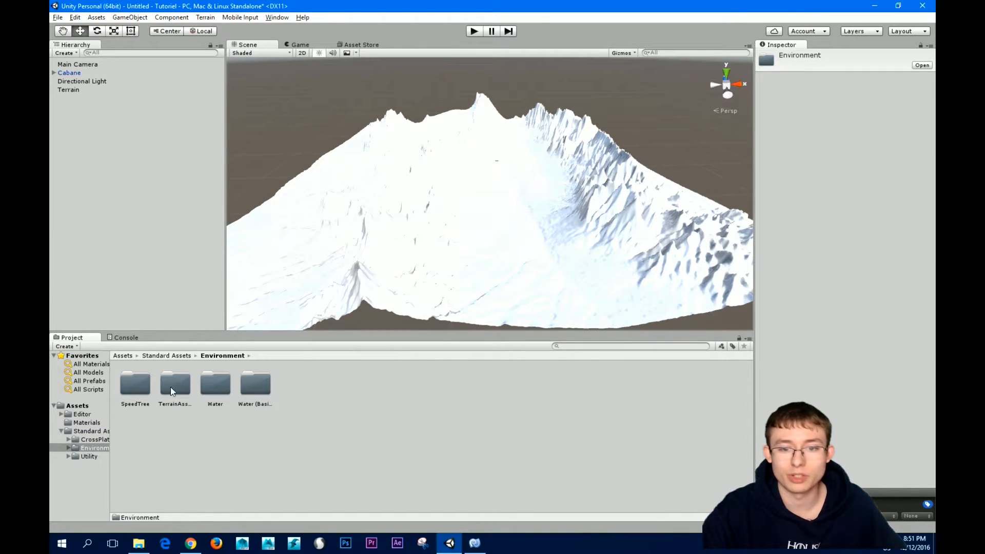
left_click(386, 426)
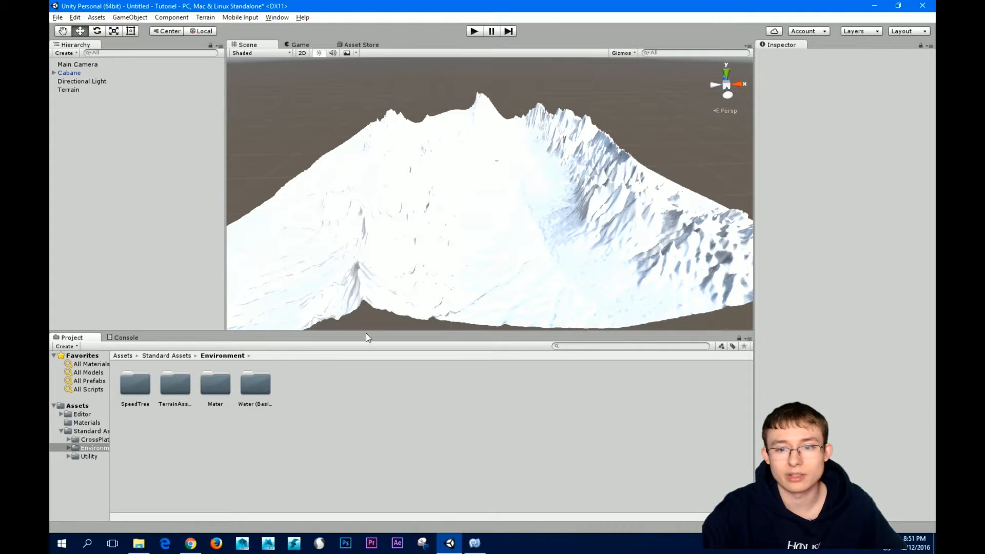
left_click(498, 211)
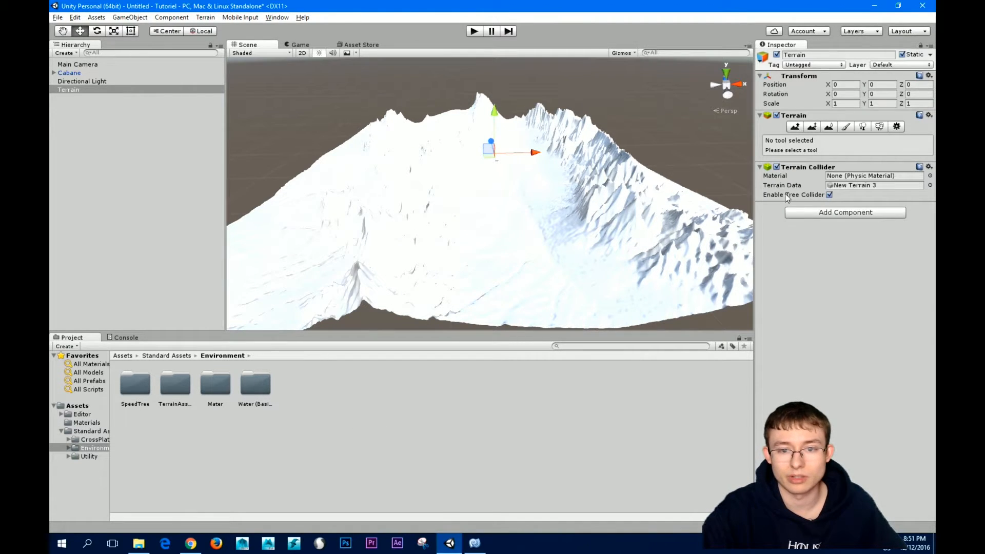
left_click_drag(587, 211, 577, 257, "alt")
middle_click_drag(577, 256, 552, 273)
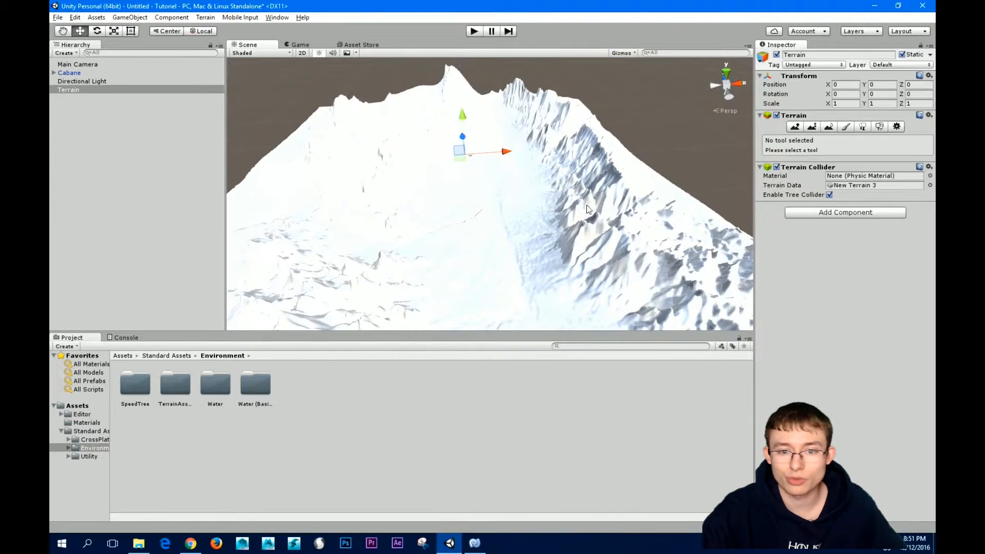
middle_click_drag(586, 205, 624, 181)
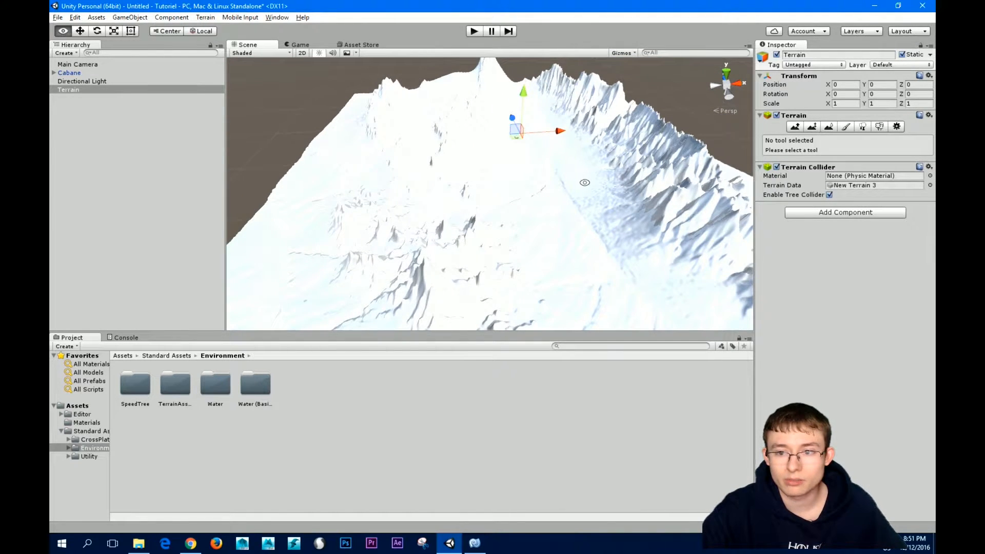
right_click_drag(585, 182, 619, 242, "alt")
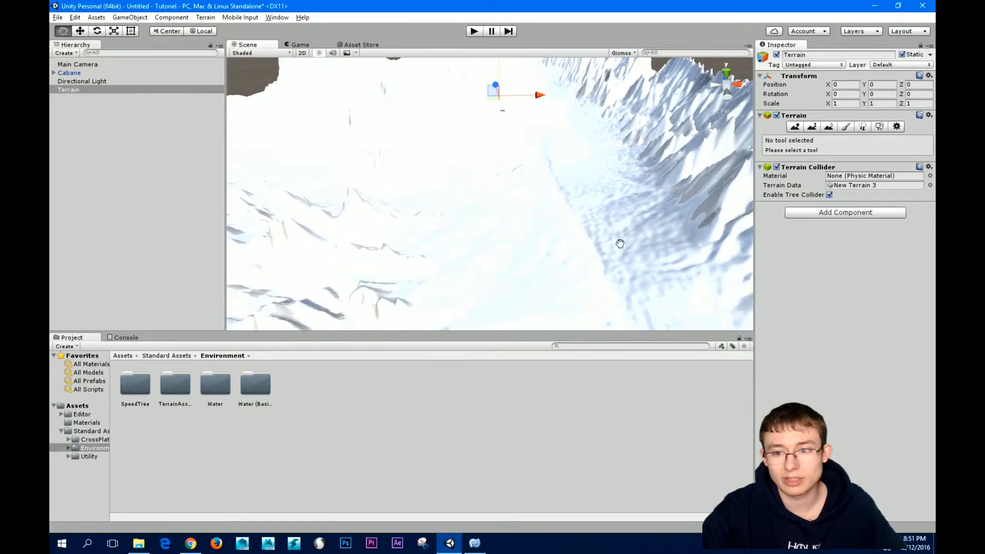
left_click(846, 126)
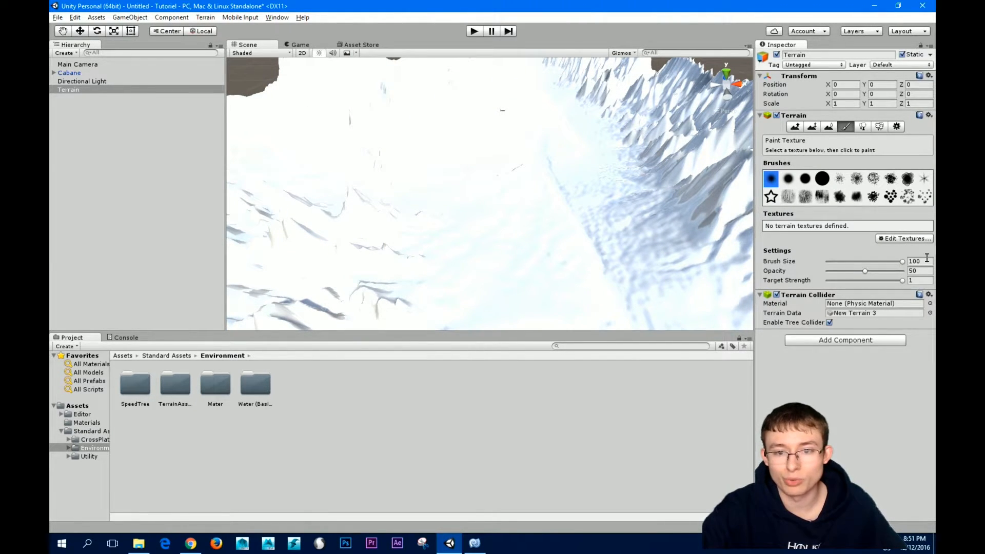
scroll(602, 220, "up", 3)
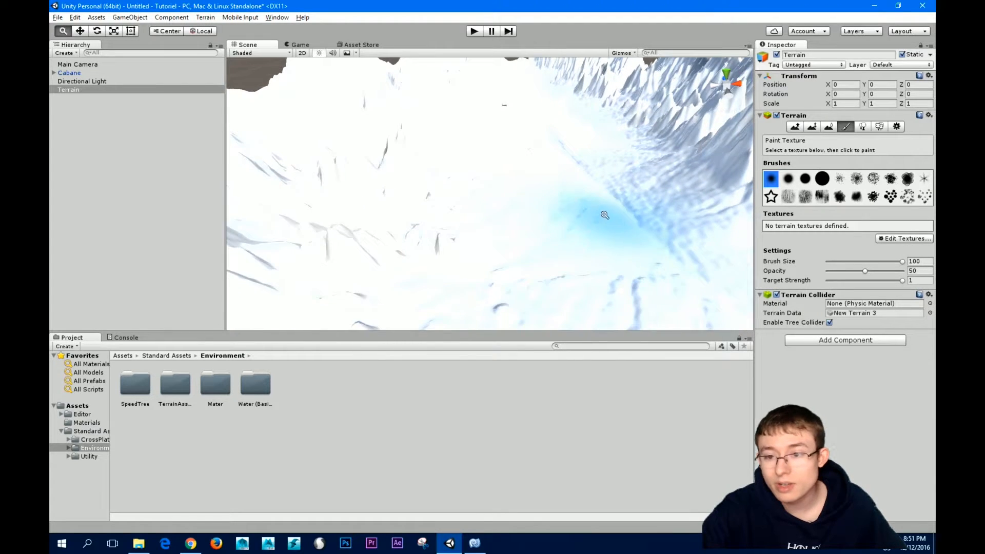
scroll(600, 210, "down", 8)
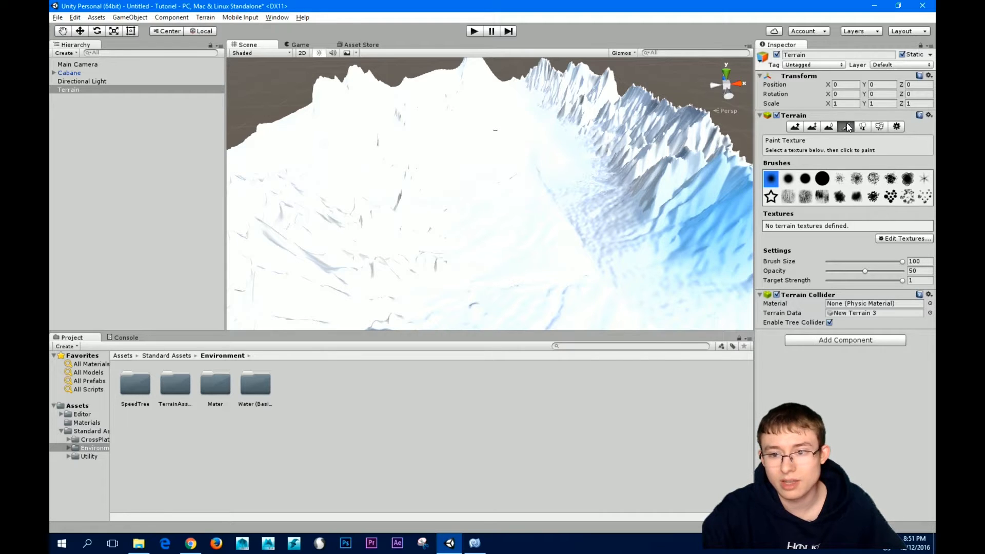
Add GrassHillAlbedo as the terrain's base texture, finding it with the search word "grass".
left_click(900, 238)
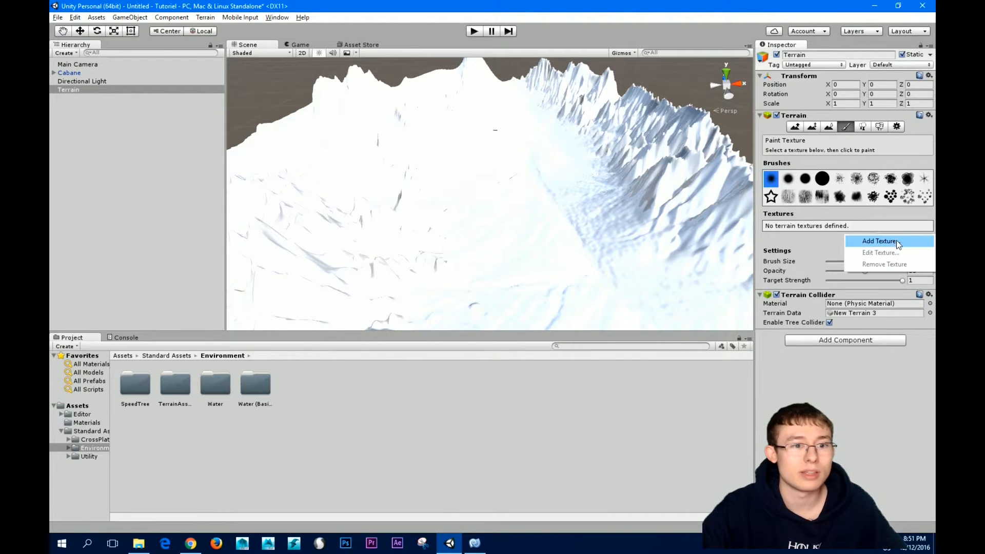
left_click(893, 240)
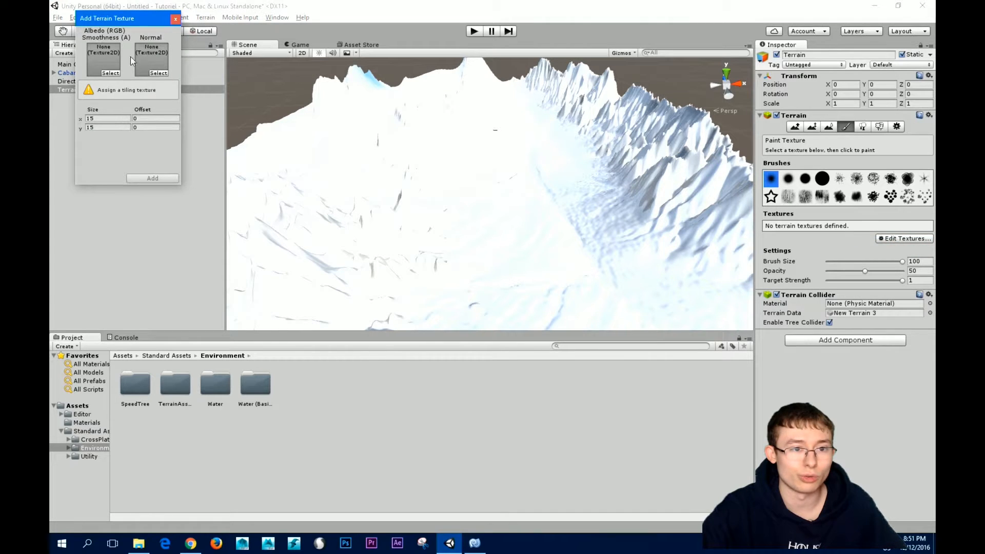
left_click(109, 73)
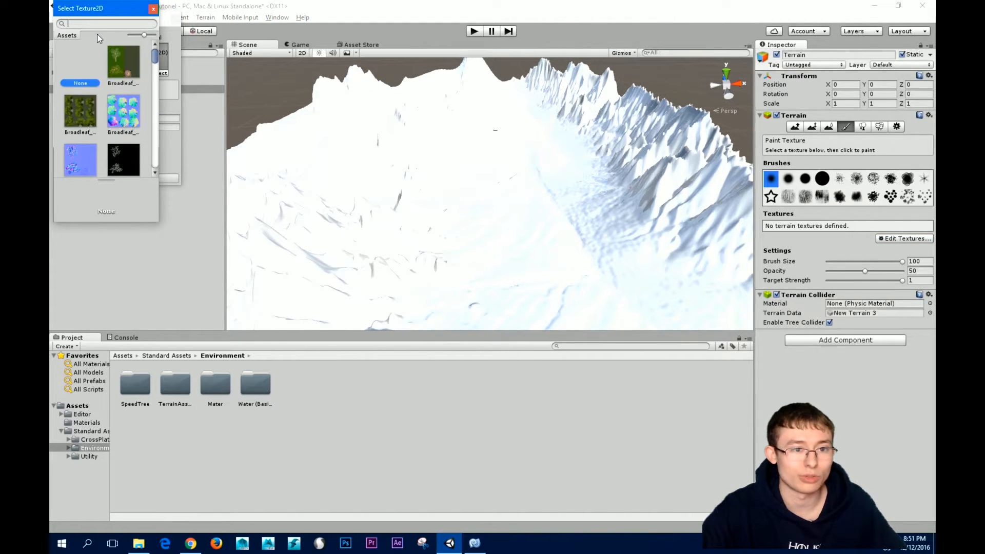
scroll(106, 120, "down", 3)
scroll(107, 120, "up", 3)
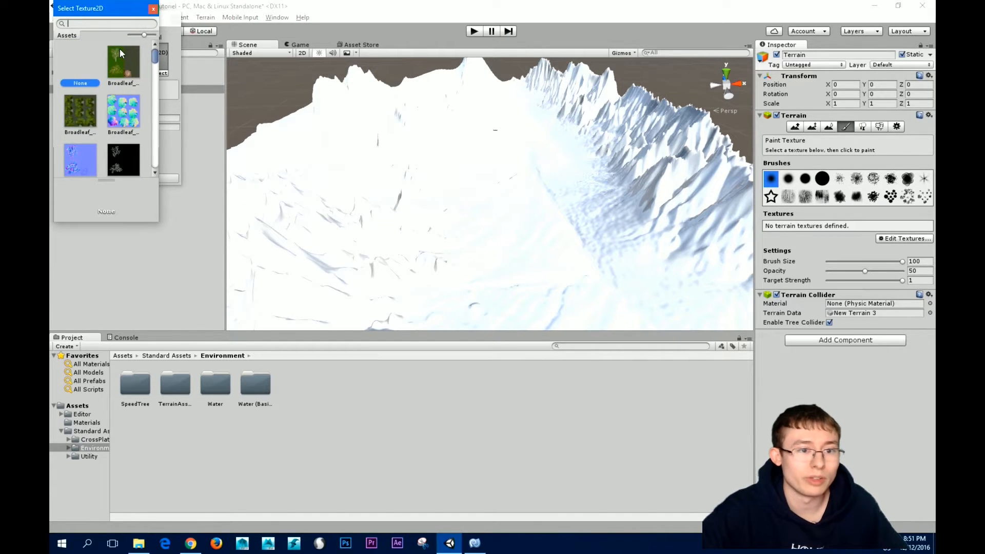
type("grass")
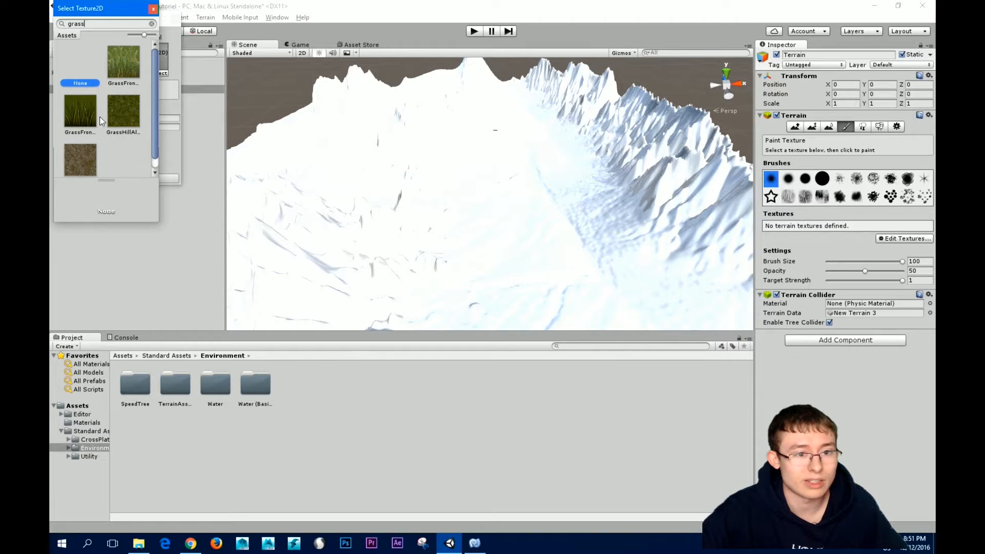
left_click(125, 114)
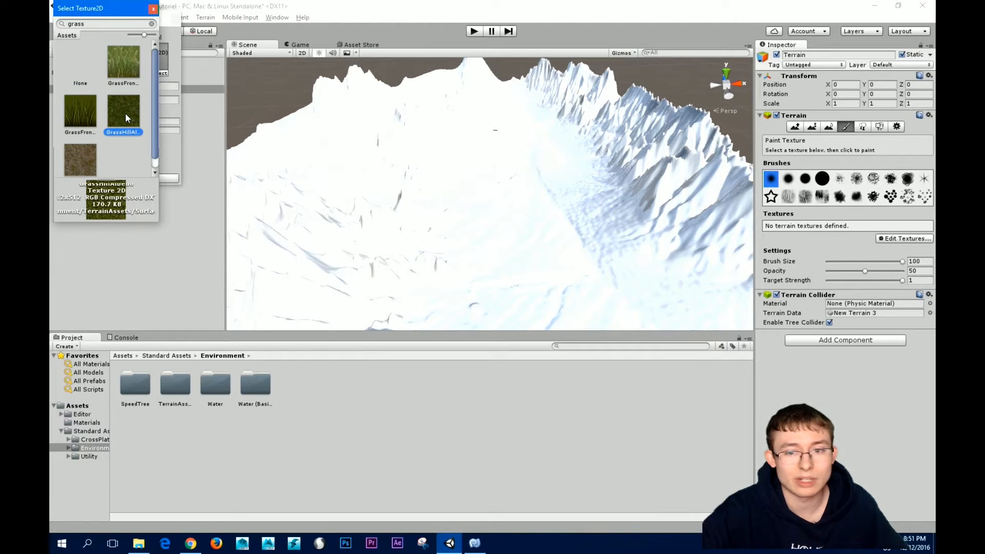
double_click(127, 114)
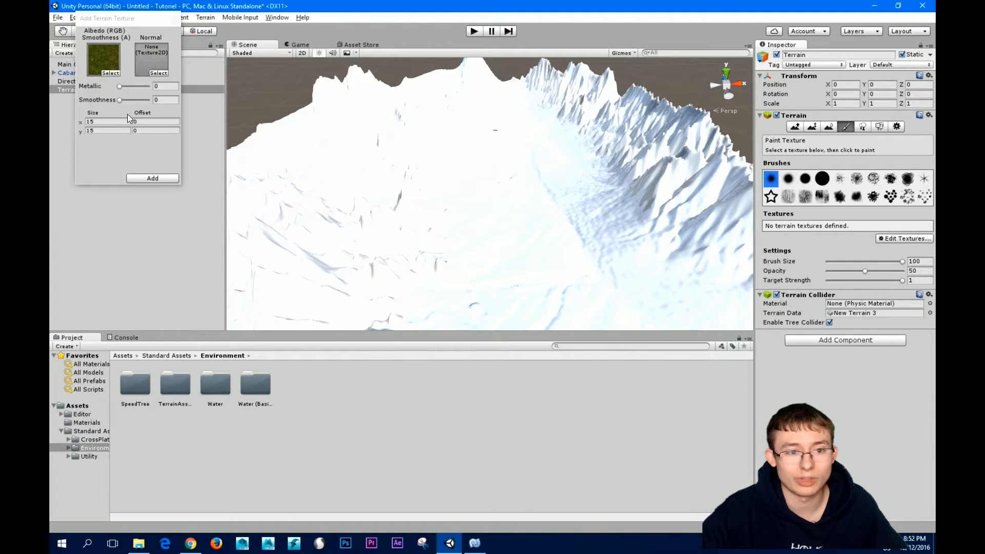
left_click(153, 178)
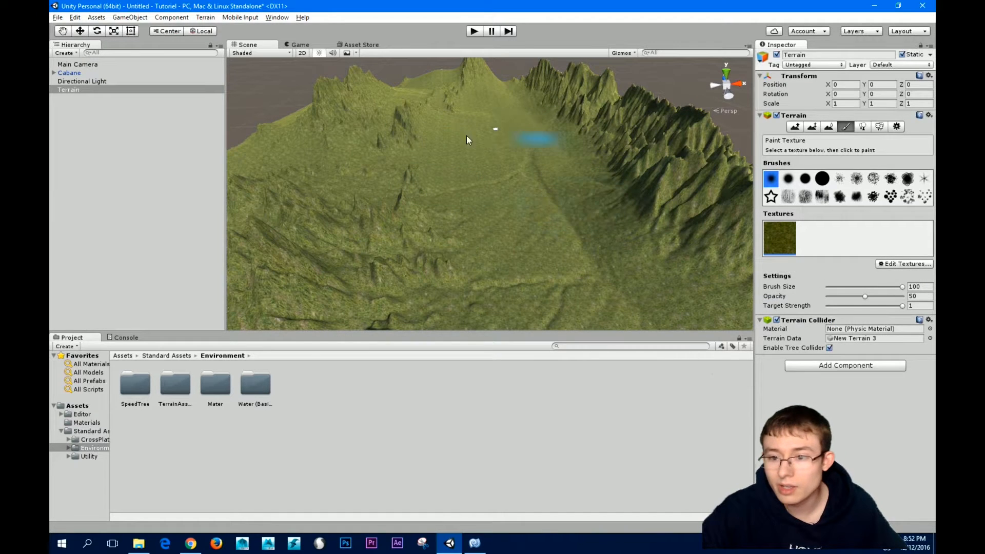
Add GrassRockyAlbedo as the terrain's second texture, finding it with the search word "rock".
left_click(900, 263)
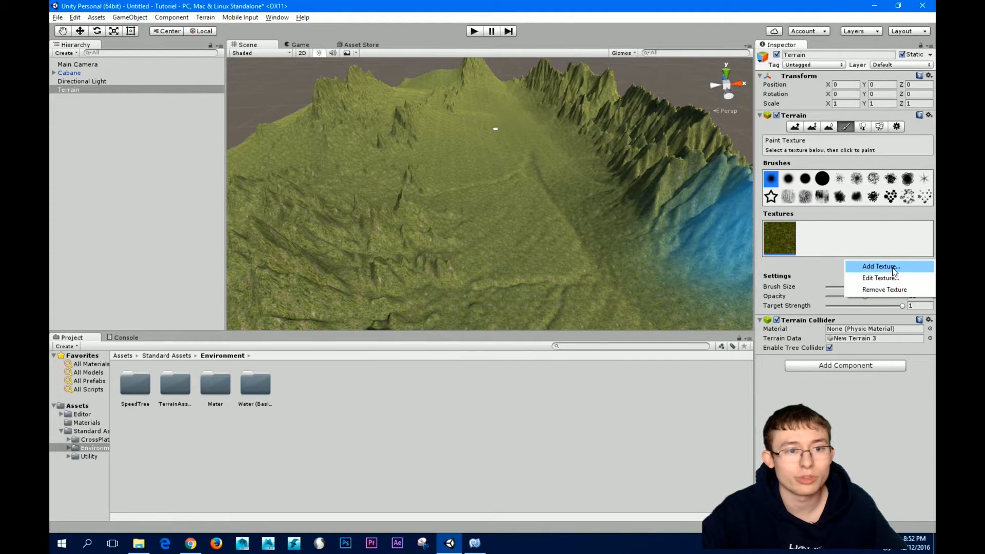
left_click(892, 267)
left_click(111, 73)
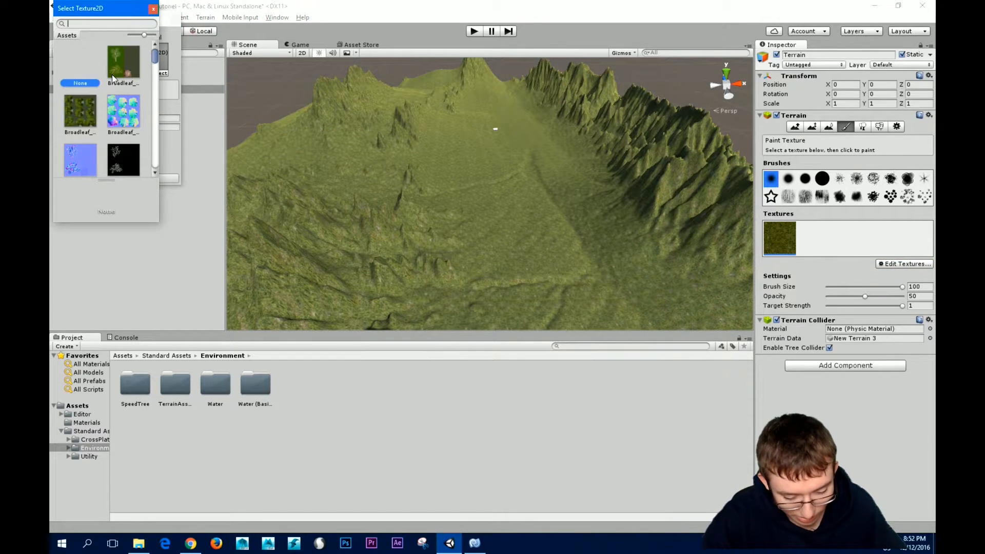
type("r")
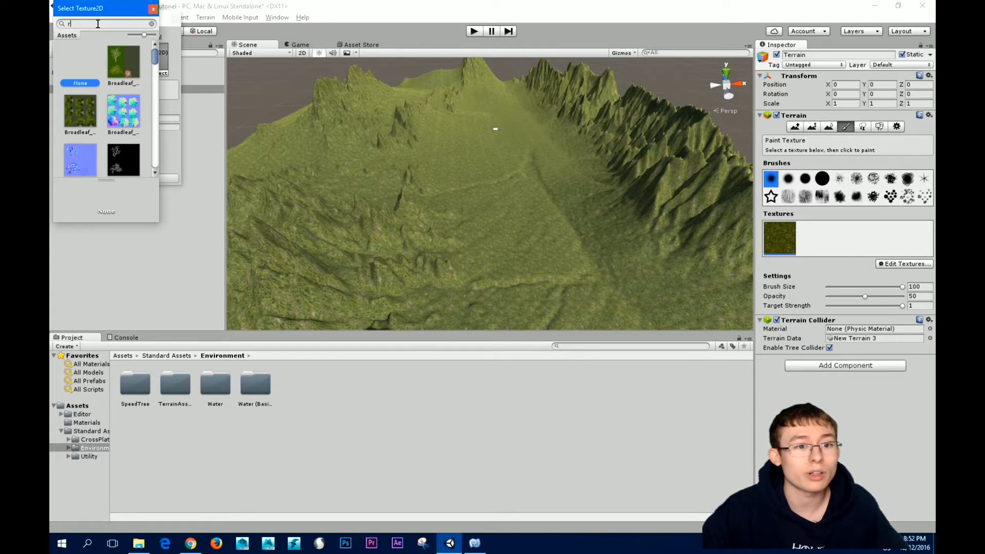
type("ock")
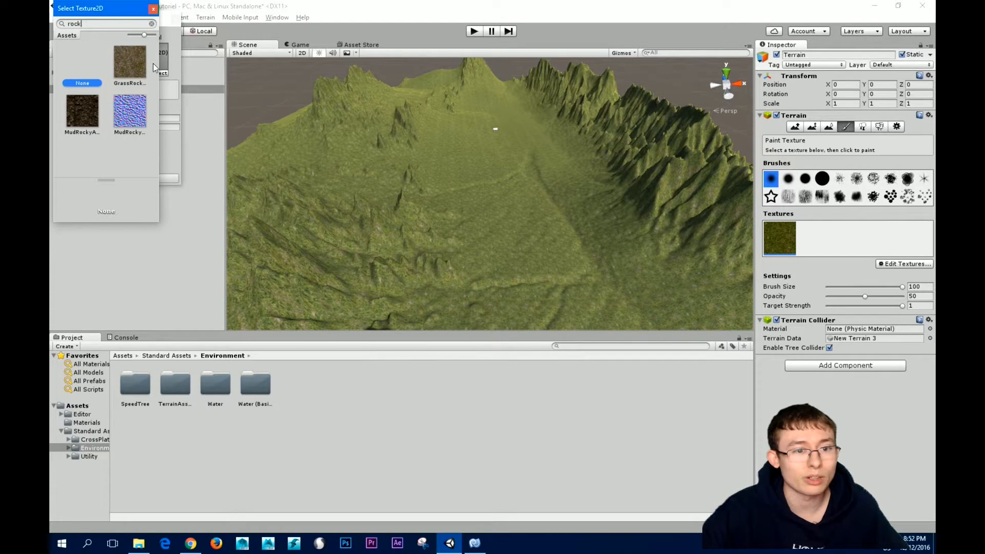
left_click(138, 66)
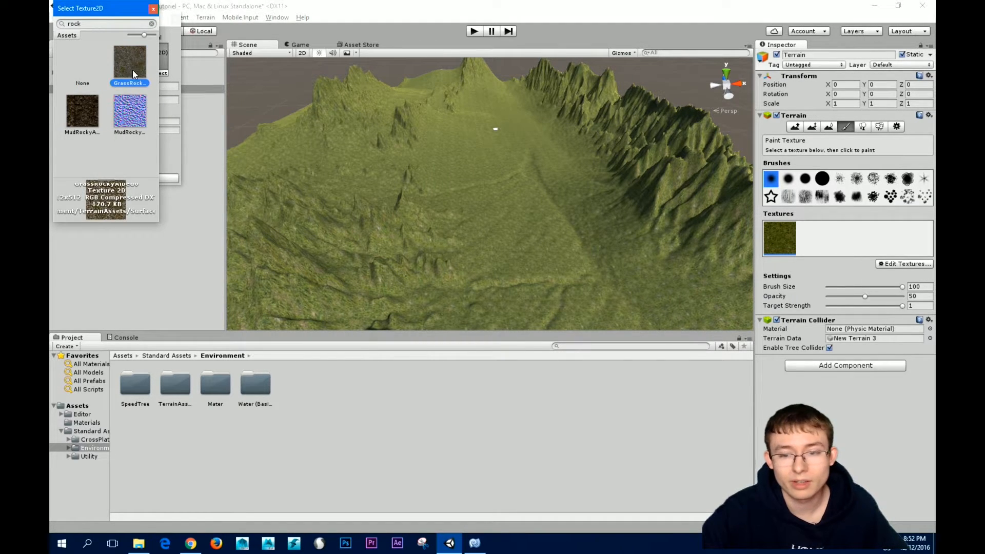
double_click(132, 70)
left_click(164, 177)
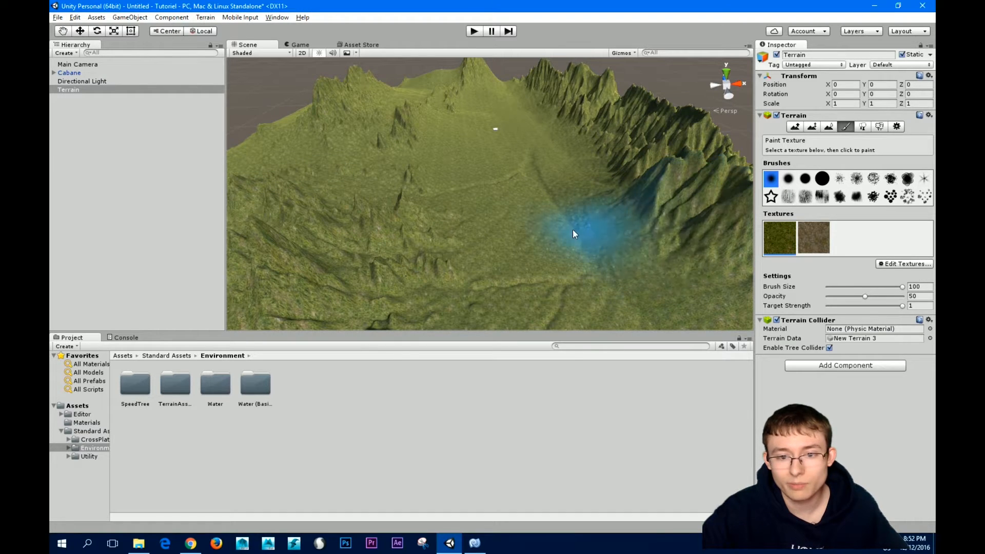
Paint the rocky texture over the near valley floor, the slopes and the surrounding peaks with brush size 100 and opacity 50.
left_click(813, 237)
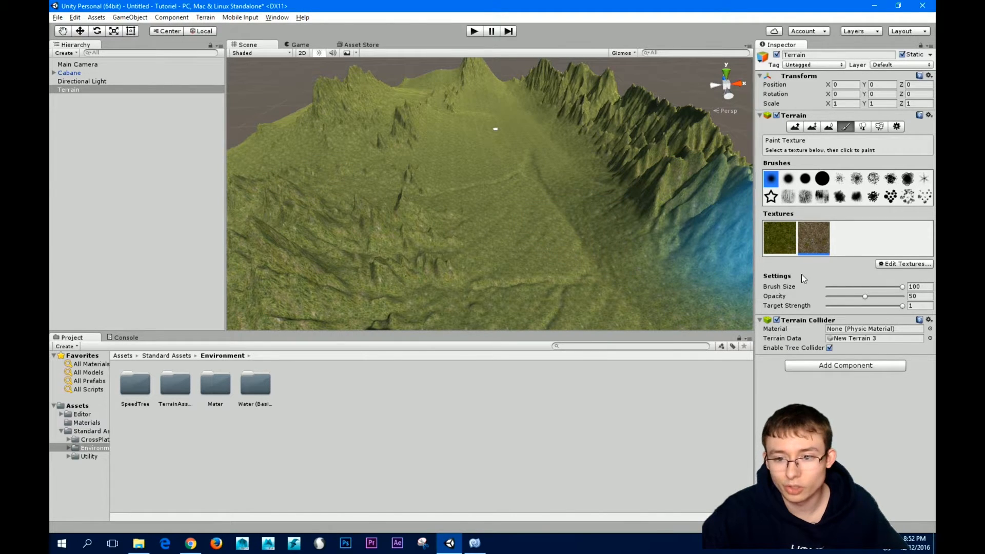
left_click_drag(891, 286, 860, 287)
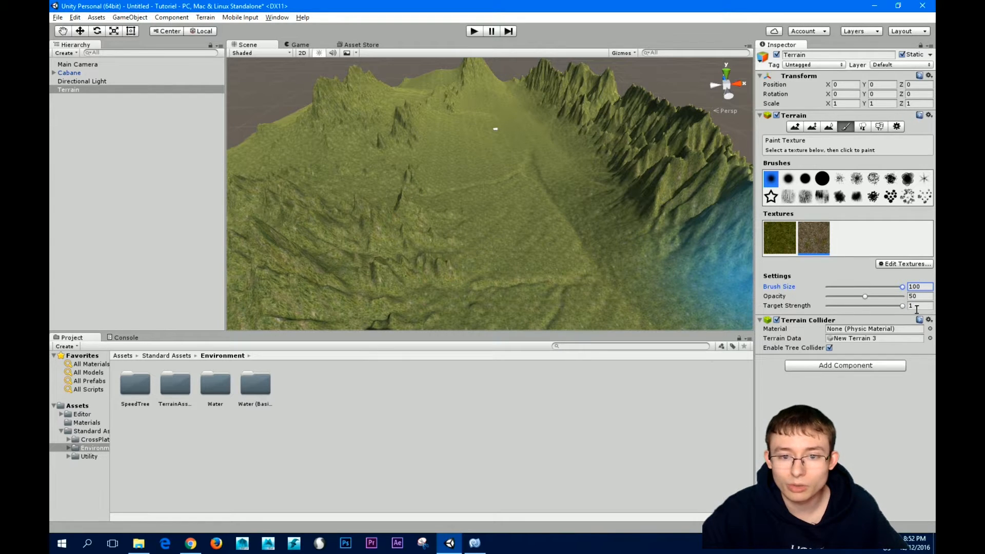
mouse_move(513, 222)
left_mouse_down()
mouse_move(475, 234)
mouse_move(595, 219)
mouse_move(494, 227)
mouse_move(662, 182)
mouse_move(620, 108)
mouse_move(687, 134)
left_mouse_up()
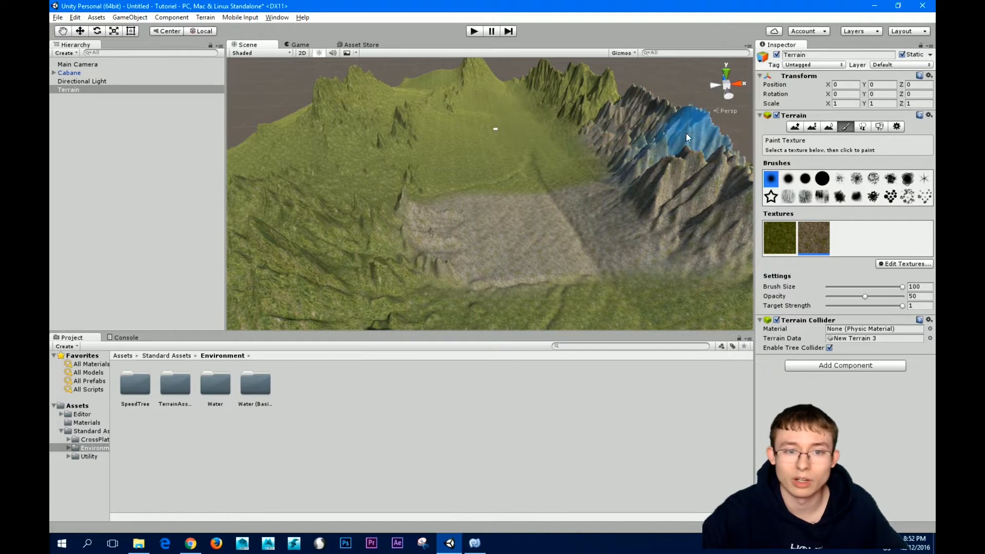
mouse_move(307, 308)
left_mouse_down()
mouse_move(283, 266)
mouse_move(279, 226)
mouse_move(327, 116)
mouse_move(364, 83)
left_mouse_up()
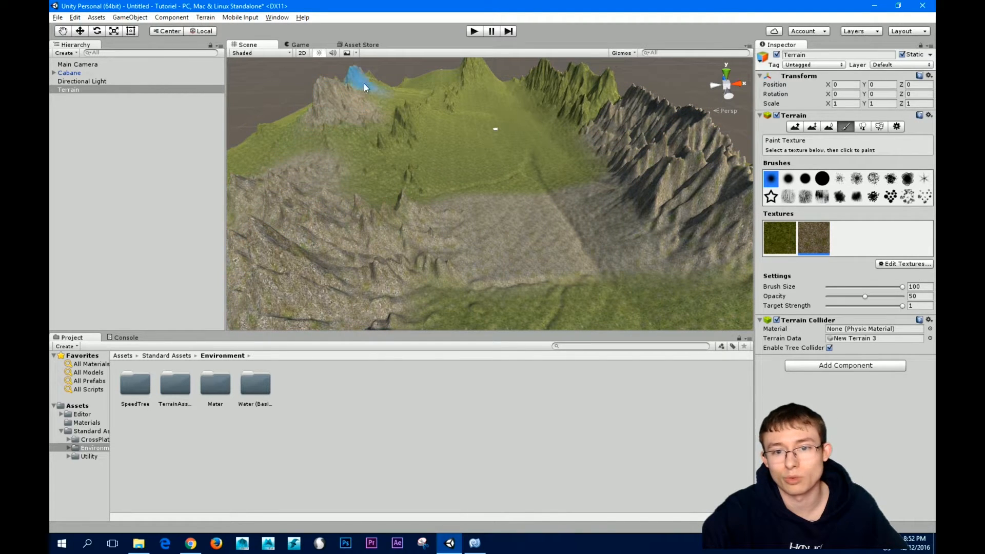
left_click_drag(530, 67, 611, 103)
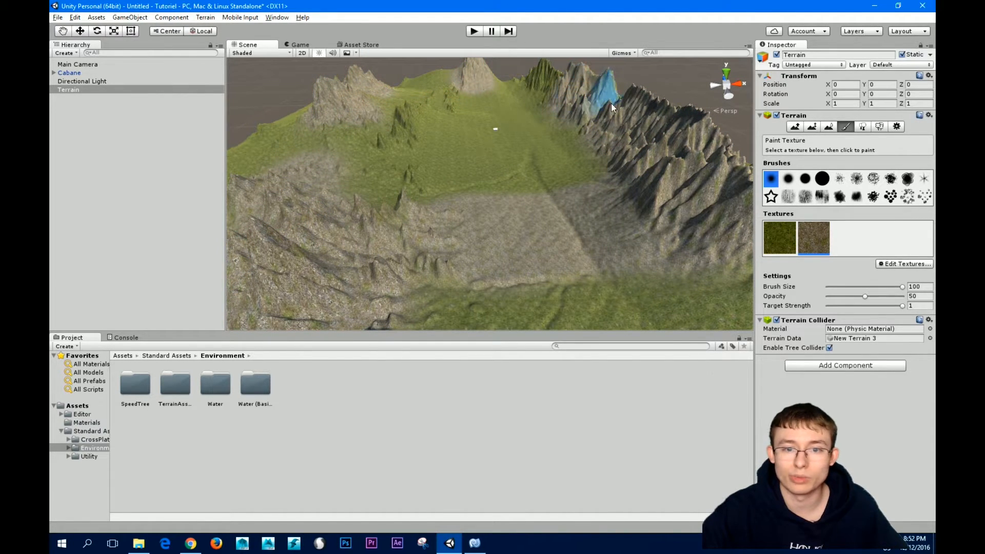
left_click_drag(576, 75, 536, 60)
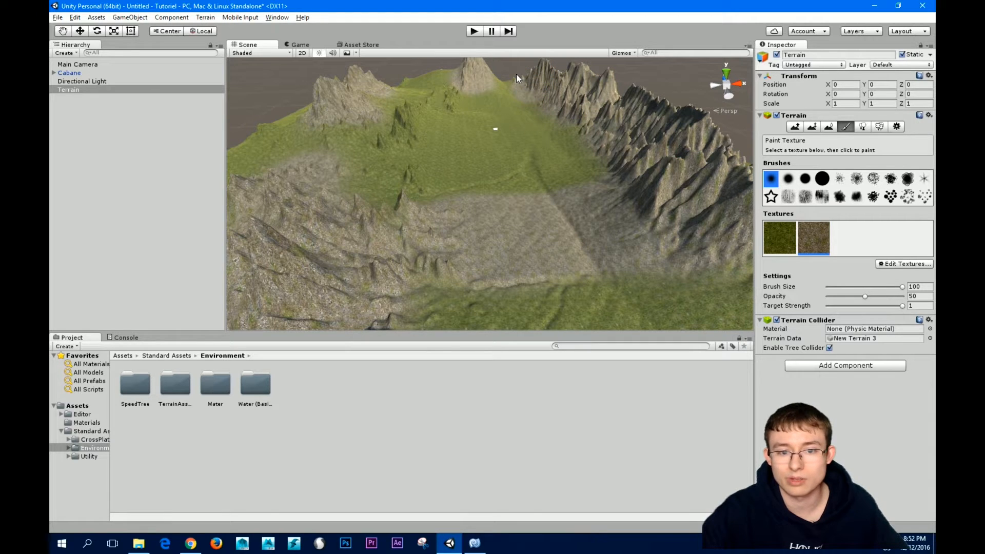
mouse_move(411, 135)
left_mouse_down()
mouse_move(437, 270)
mouse_move(410, 182)
left_mouse_up()
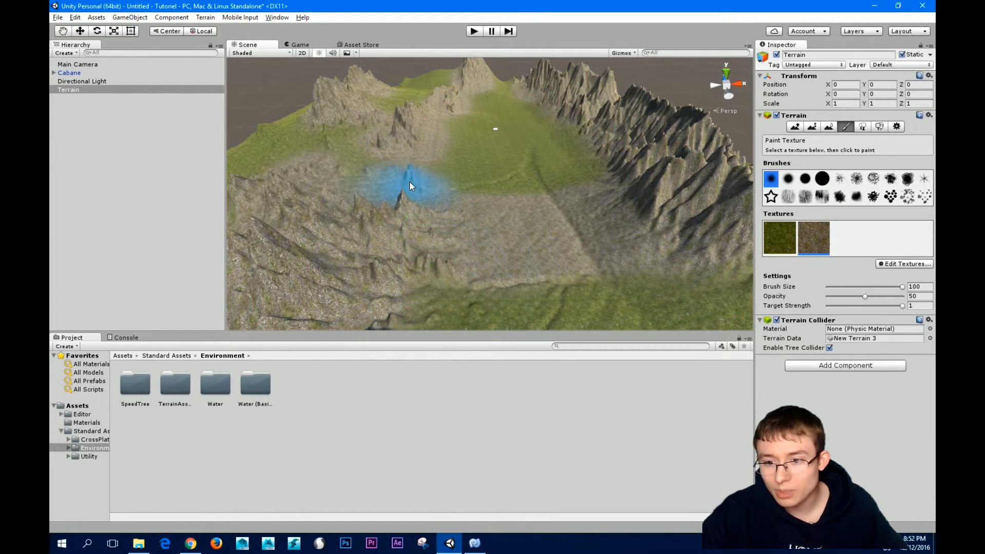
Blend rocky texture across the central valley at opacity 16, and onto its near grassy edge at target strength 0.261.
left_click_drag(864, 297, 839, 300)
mouse_move(505, 146)
left_mouse_down()
mouse_move(504, 174)
mouse_move(491, 186)
mouse_move(595, 187)
left_mouse_up()
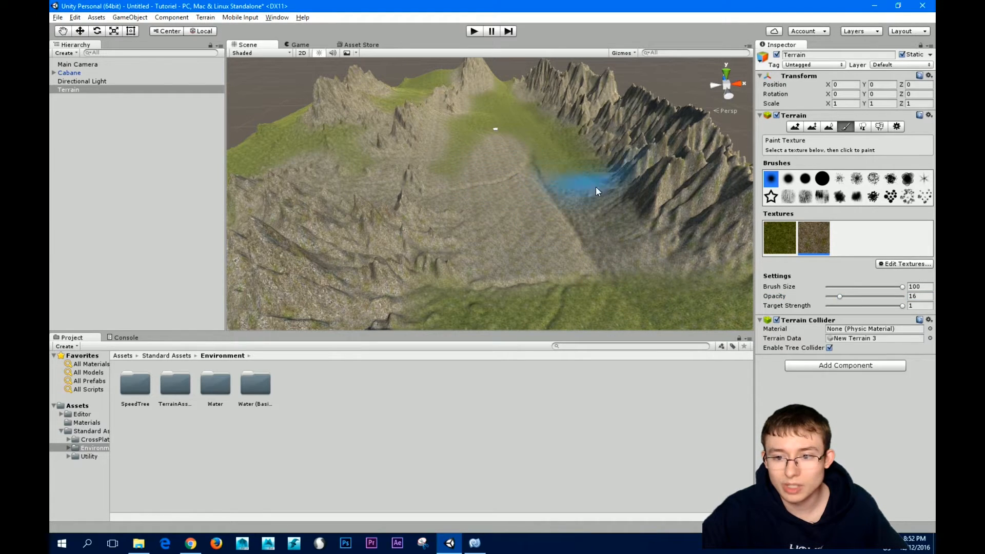
left_click_drag(845, 305, 847, 310)
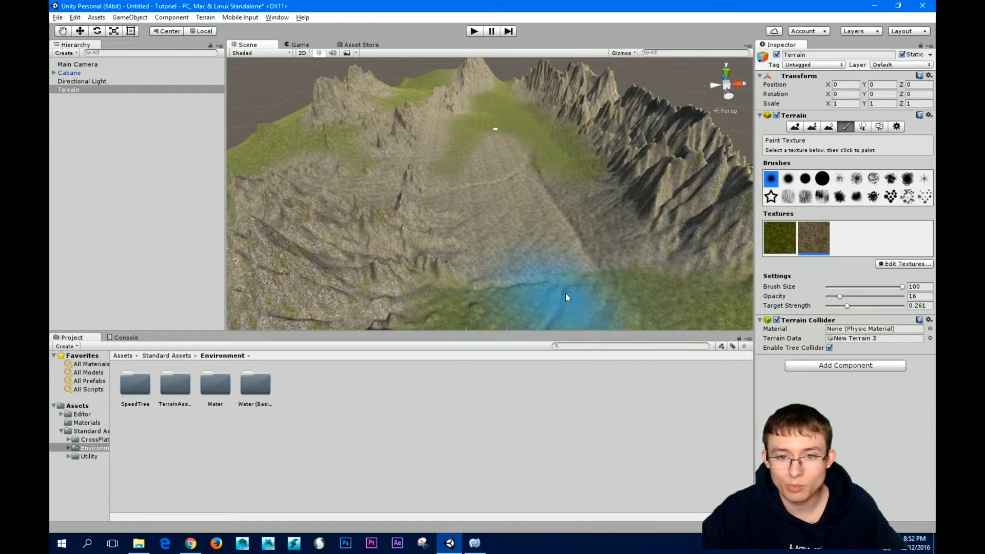
Blend more rocky texture over the terrain's near grassy edge at opacity 21 and target strength 0.627.
left_click_drag(575, 282, 530, 202, "alt")
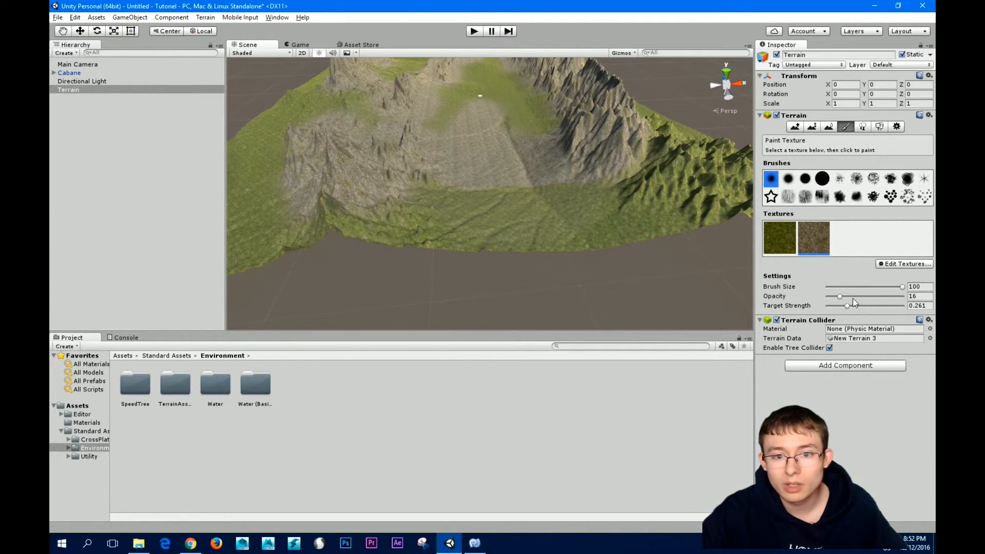
left_click_drag(848, 305, 864, 306)
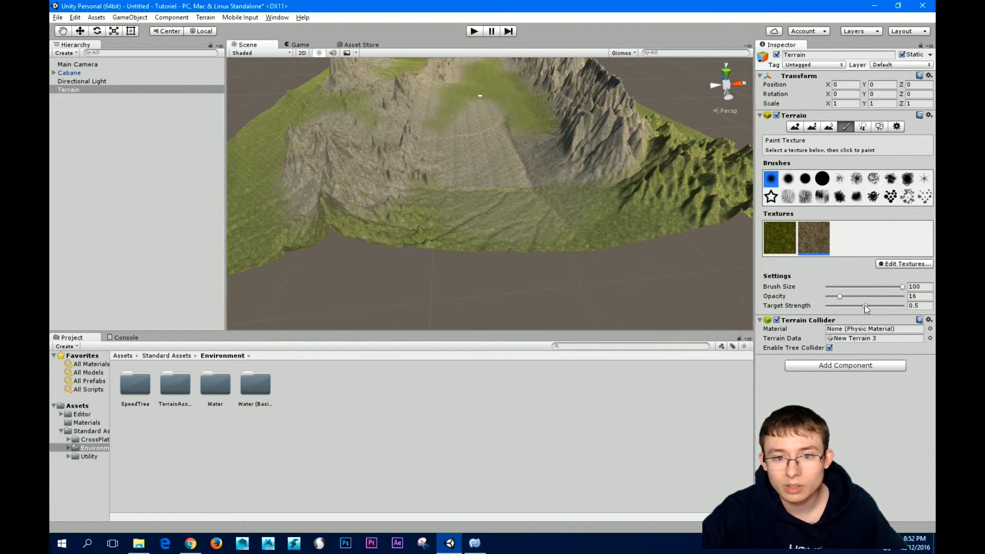
mouse_move(865, 305)
left_mouse_down()
mouse_move(874, 306)
mouse_move(843, 297)
left_mouse_up()
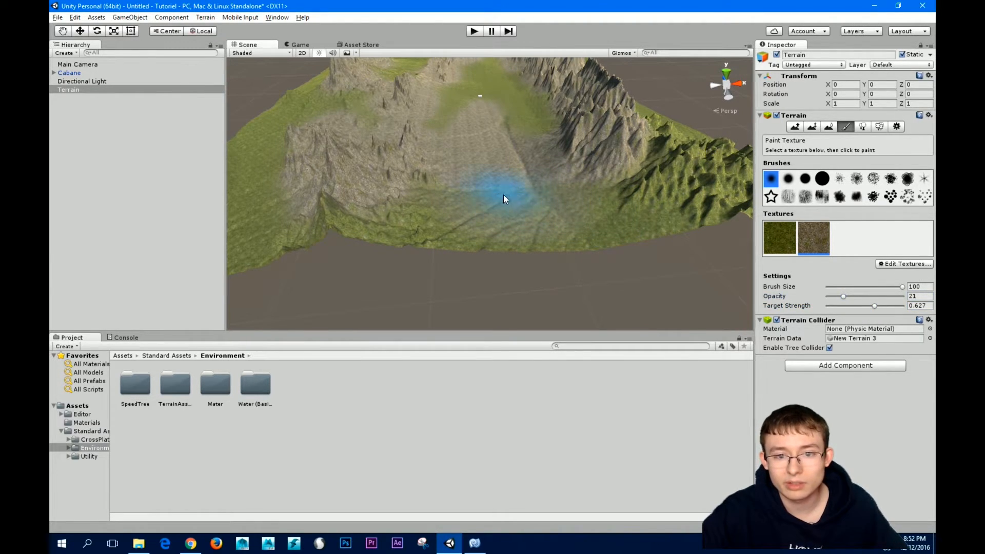
left_click_drag(603, 231, 631, 314, "alt")
right_click_drag(708, 295, 642, 264, "alt")
middle_click_drag(642, 263, 589, 285, "alt")
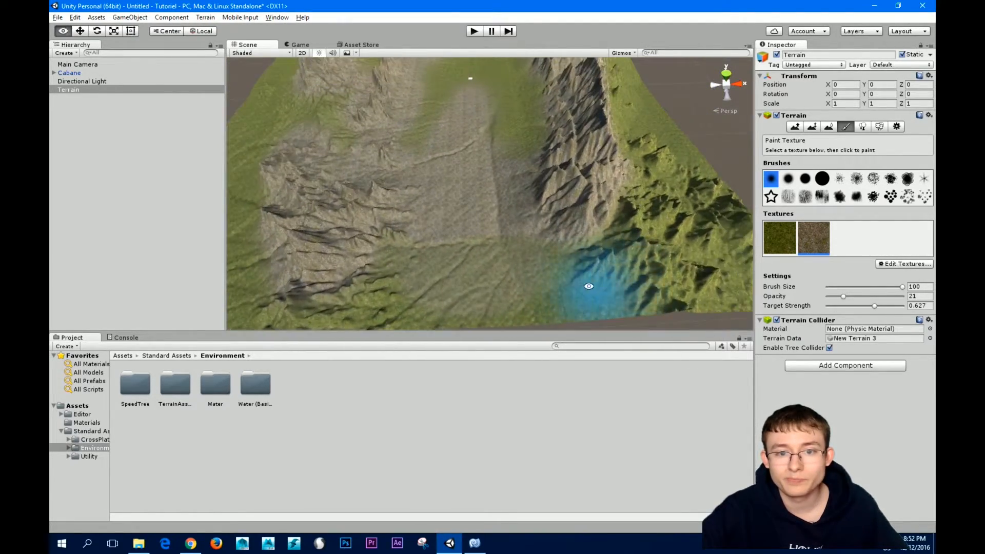
right_click_drag(590, 286, 688, 345, "alt")
middle_click_drag(650, 270, 639, 251, "alt")
right_click_drag(640, 251, 554, 248, "alt")
mouse_move(553, 249)
left_mouse_down("alt")
mouse_move(536, 209)
mouse_move(575, 258)
mouse_move(583, 231)
left_mouse_up("alt")
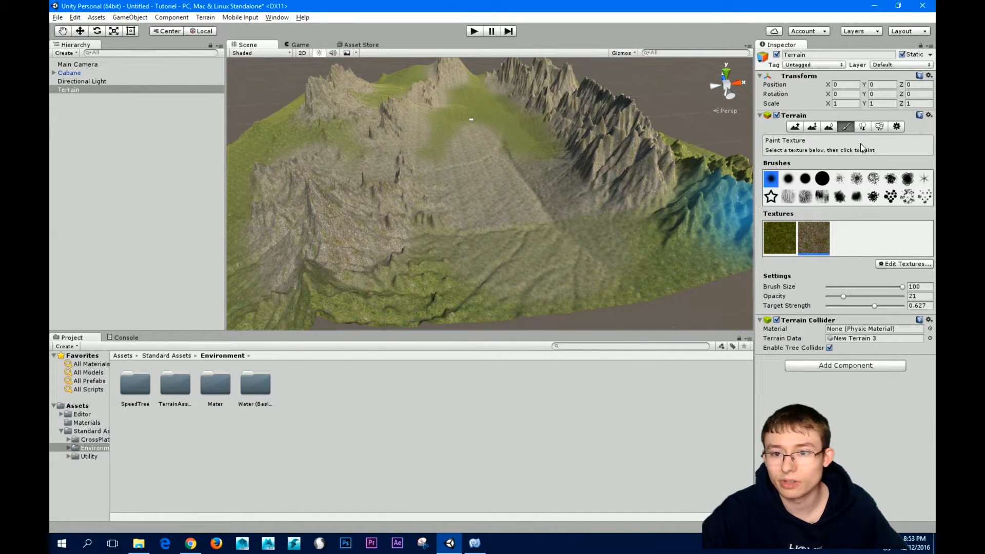
Add Conifer_Desktop as a tree type for placing trees on the terrain.
left_click(864, 127)
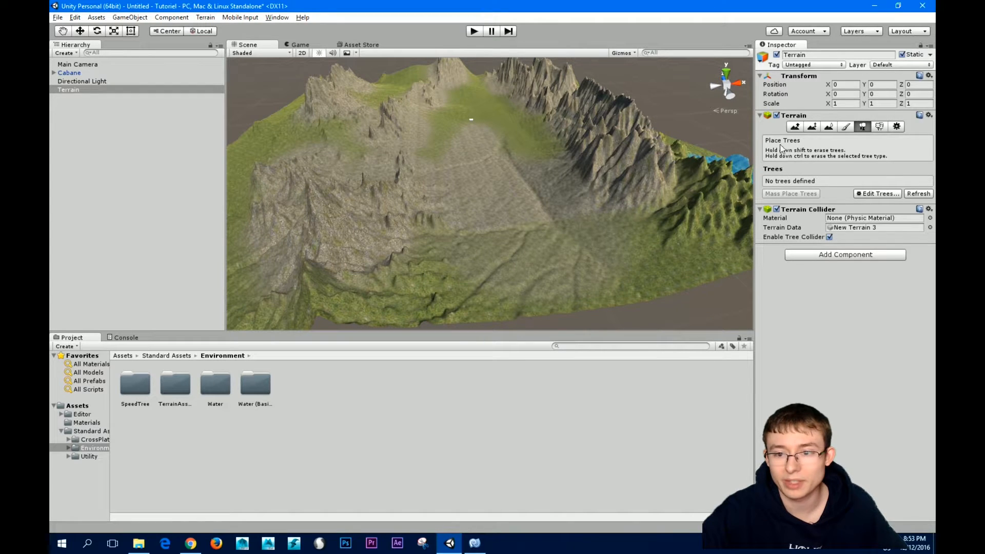
left_click(877, 194)
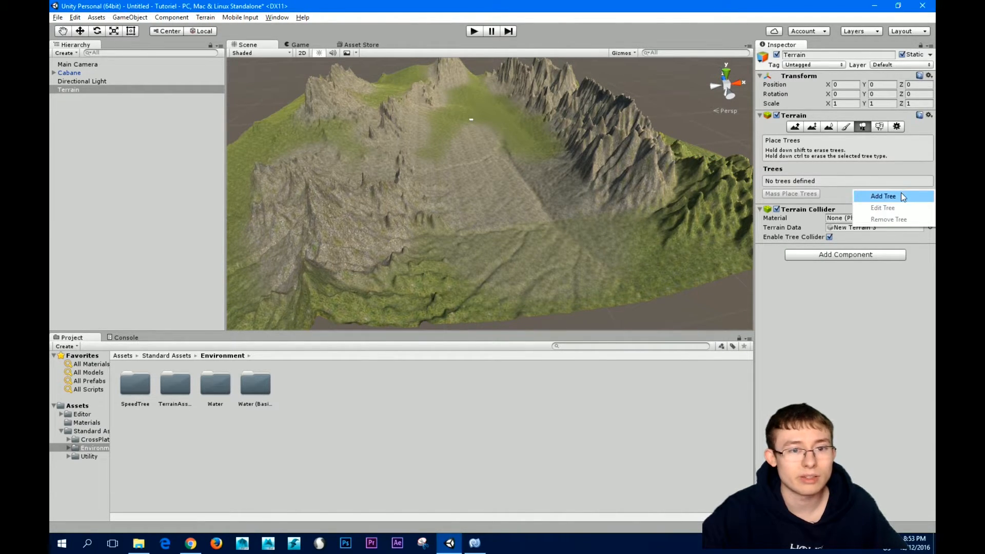
left_click(900, 196)
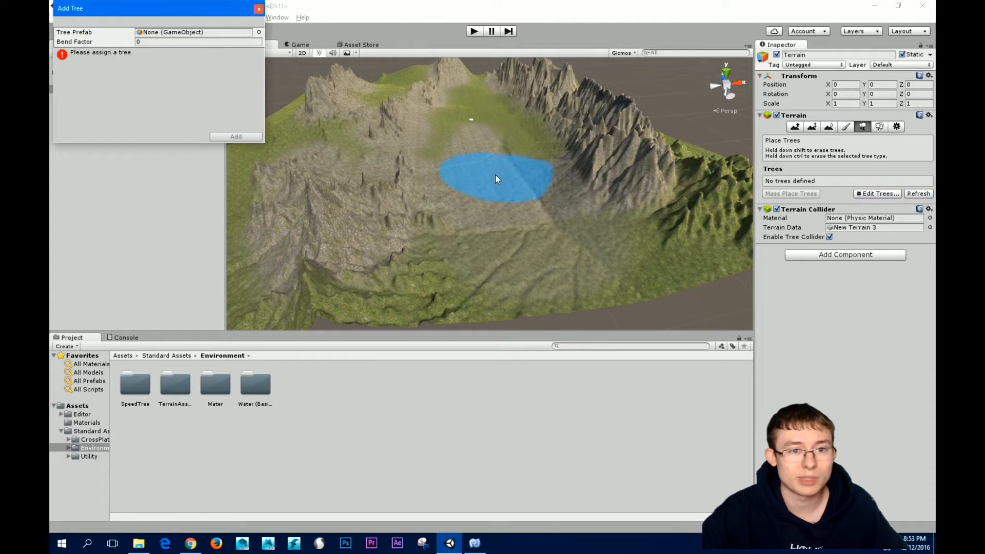
left_click(260, 32)
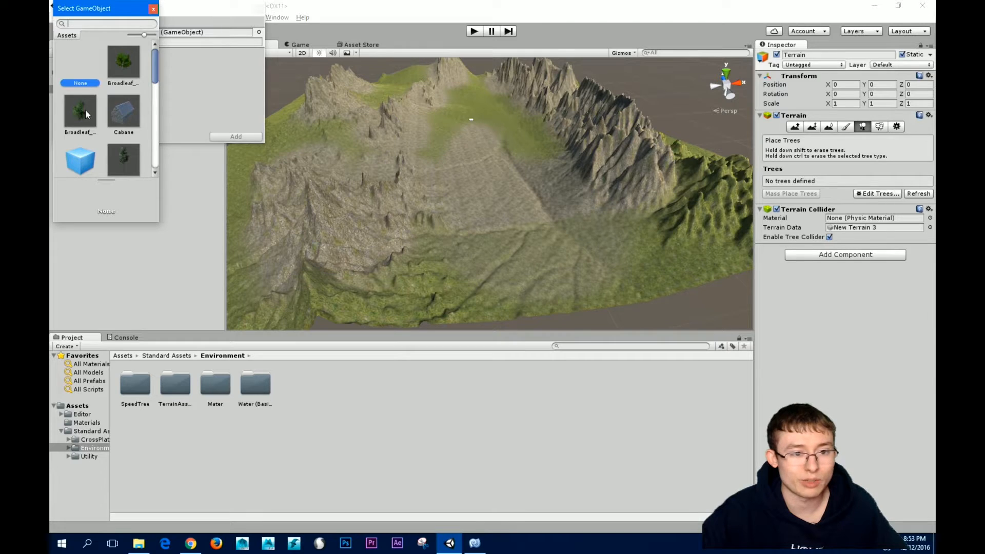
left_click(128, 164)
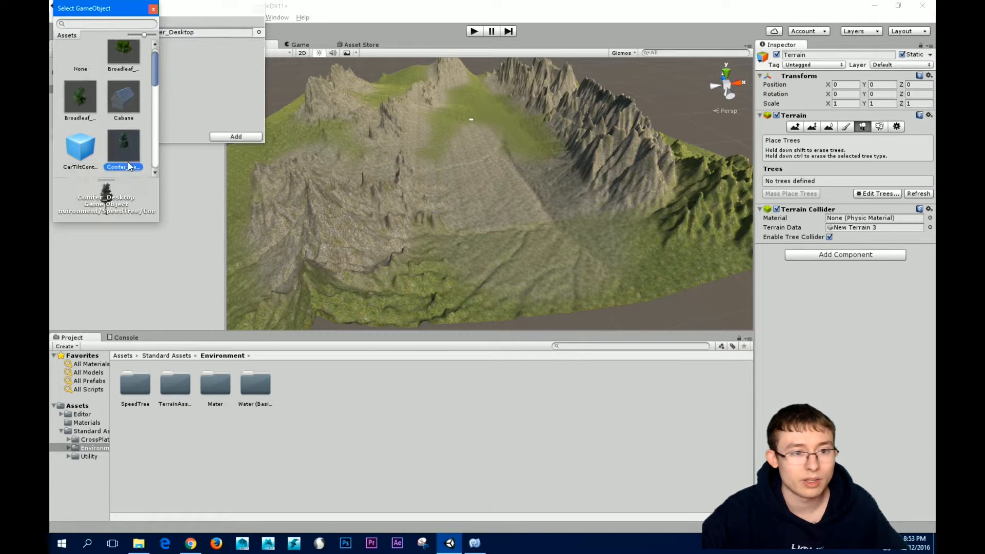
double_click(123, 149)
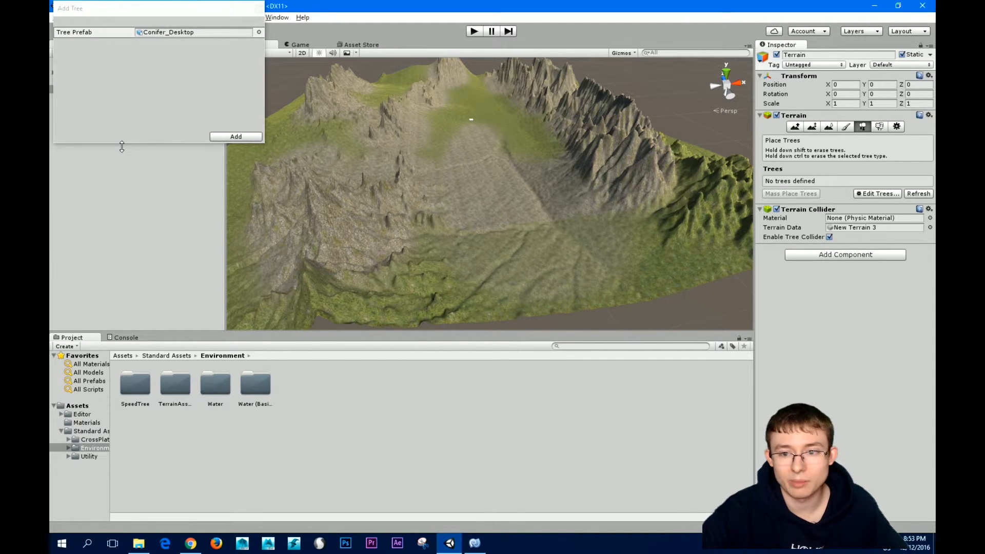
left_click(232, 136)
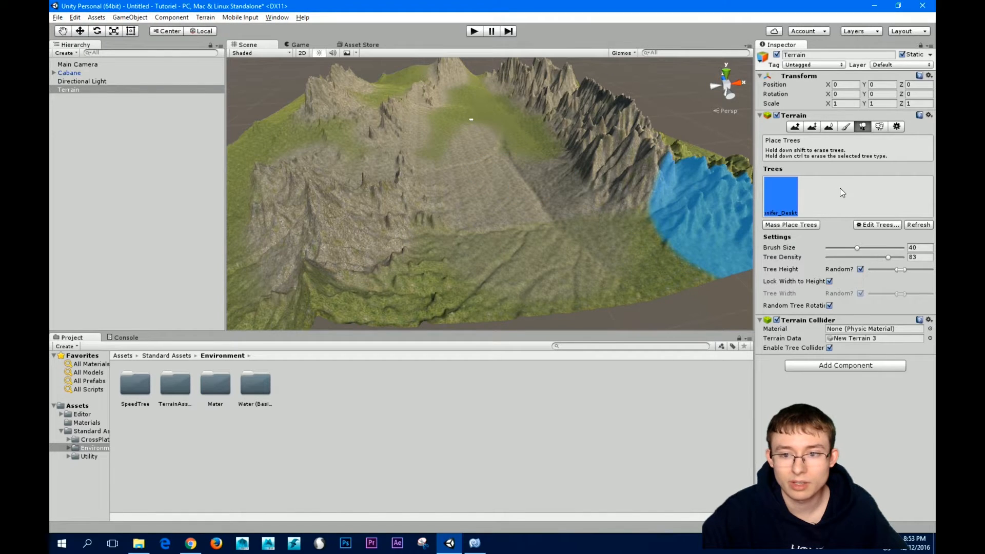
Place three single conifers in a row at the near end of the valley with brush size 18.4 and tree density 10.
right_click_drag(490, 234, 572, 260, "alt")
left_click_drag(572, 259, 556, 241, "alt")
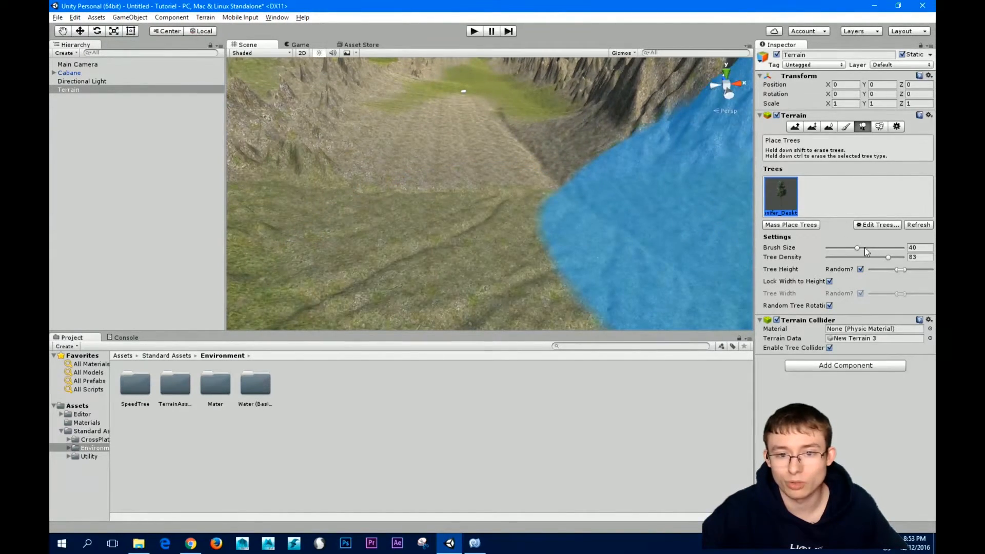
mouse_move(856, 248)
left_mouse_down()
mouse_move(841, 249)
mouse_move(887, 257)
mouse_move(831, 262)
left_mouse_up()
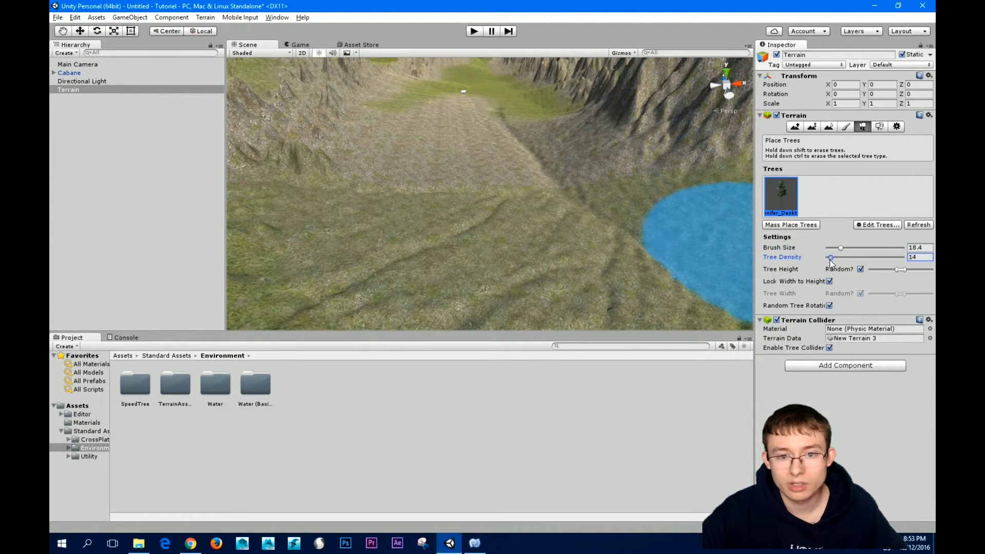
left_click(537, 208)
left_click(620, 205)
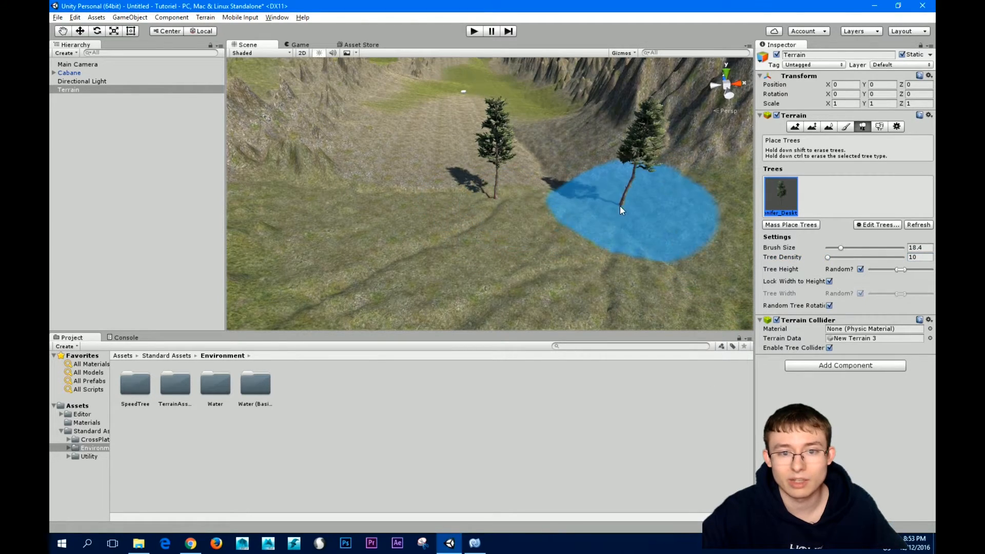
left_click(377, 212)
Examine the three placed conifers from close up and from a distance to judge their scale against the terrain.
middle_click_drag(512, 244, 503, 238)
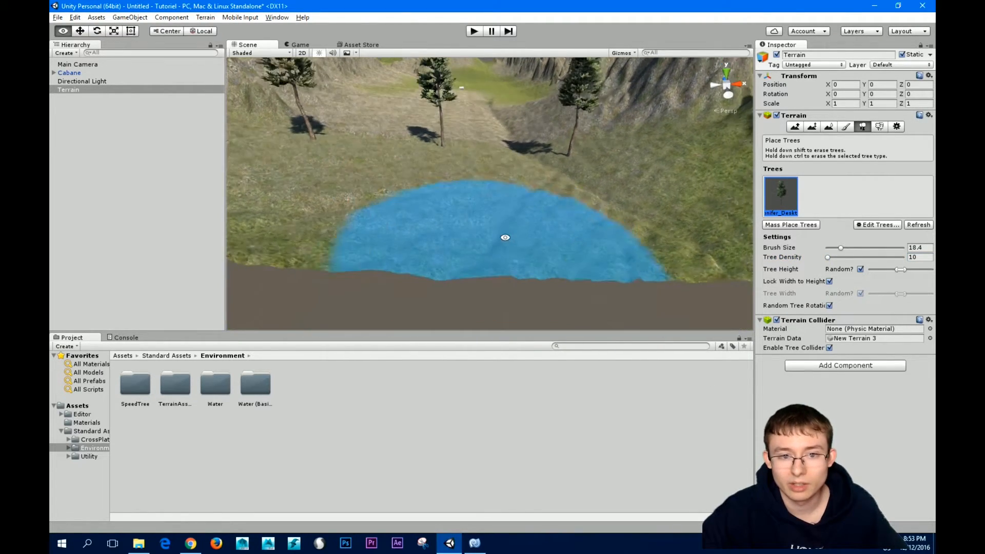
scroll(503, 238, "up", 3)
middle_click_drag(557, 261, 579, 284)
scroll(558, 292, "up", 5)
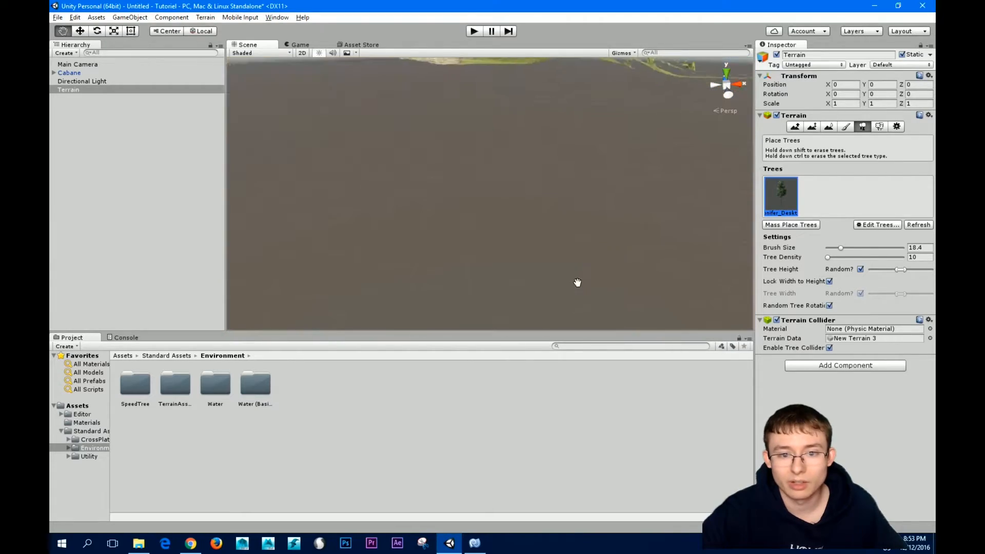
scroll(576, 287, "down", 3)
right_click_drag(575, 289, 573, 289)
scroll(574, 289, "down", 8)
scroll(494, 254, "up", 6)
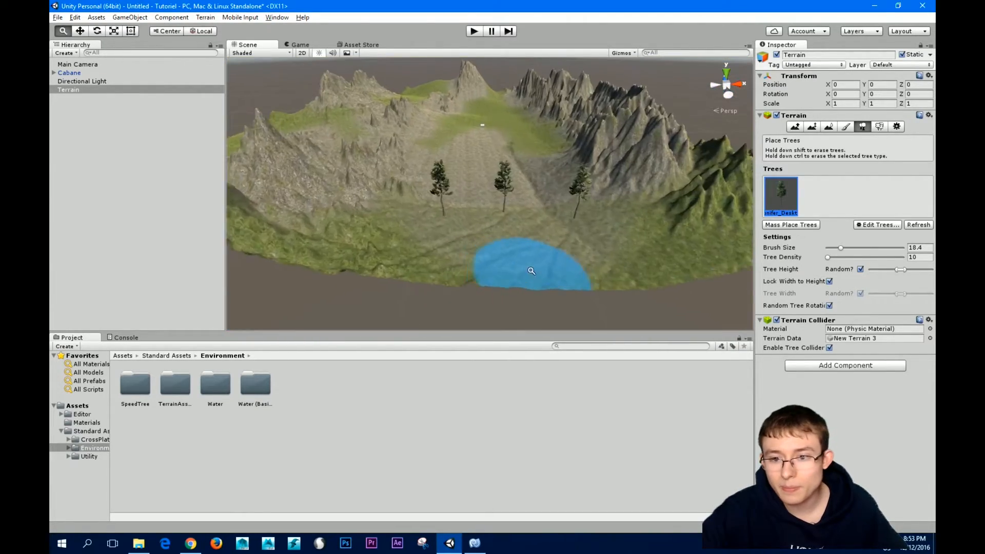
middle_click_drag(530, 268, 589, 302)
scroll(505, 268, "up", 3)
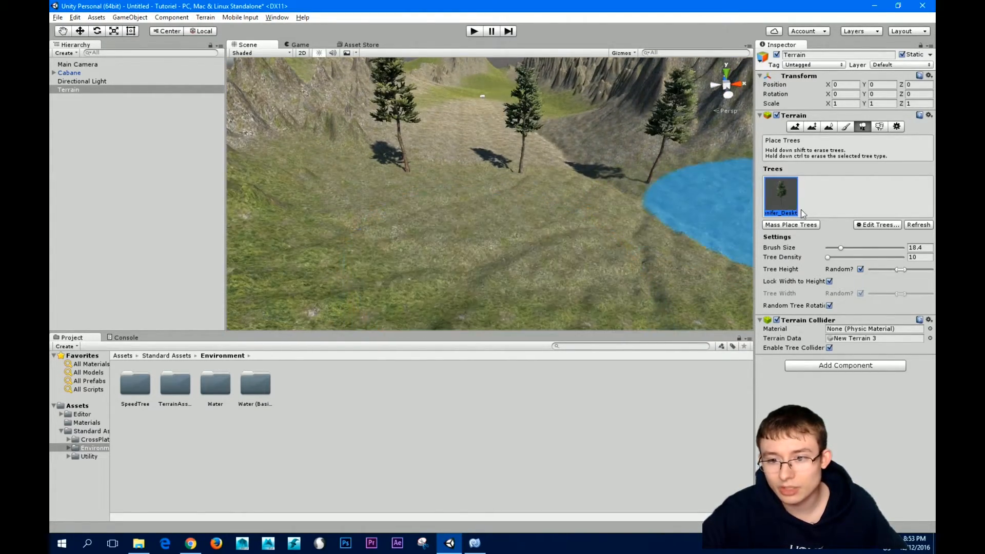
Scatter conifers over the central valley and the outer grassy slopes on both sides with brush size 43.5 and tree density 45.
mouse_move(840, 249)
left_mouse_down()
mouse_move(859, 248)
mouse_move(844, 257)
mouse_move(856, 257)
left_mouse_up()
scroll(568, 195, "down", 3)
mouse_move(576, 202)
left_mouse_down("alt")
mouse_move(593, 237)
mouse_move(554, 233)
mouse_move(567, 257)
mouse_move(529, 265)
left_mouse_up("alt")
left_click(486, 198)
left_click(464, 199)
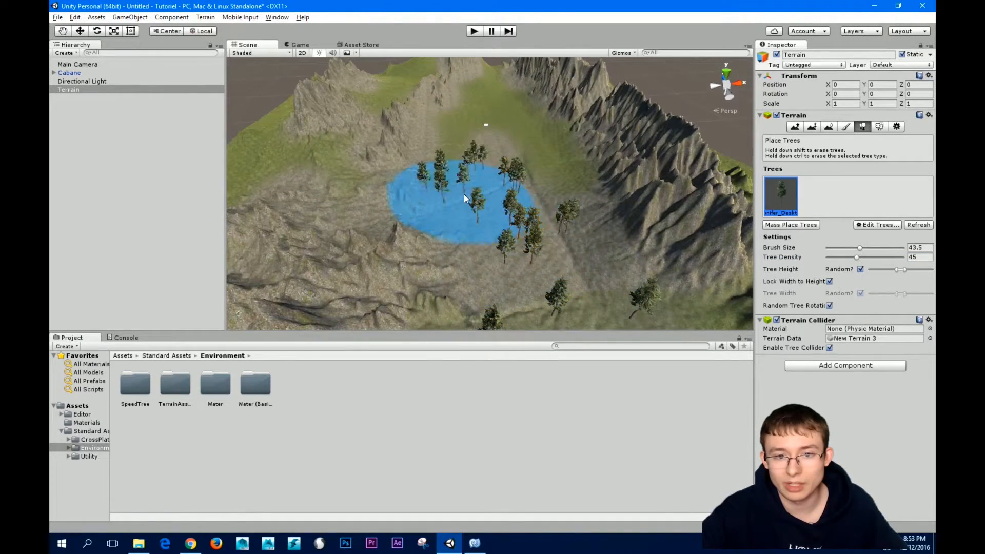
left_click_drag(464, 198, 413, 285, "alt")
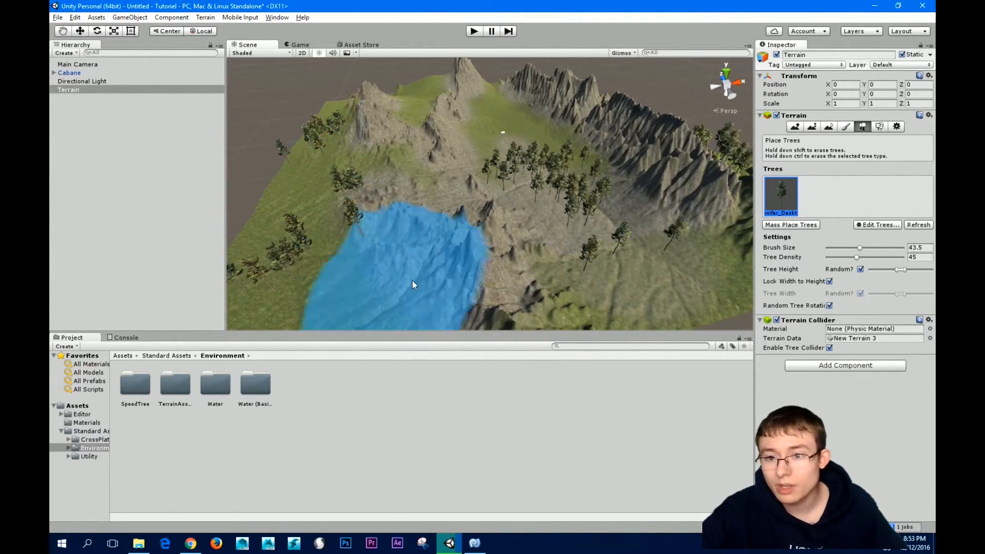
mouse_move(510, 313)
left_mouse_down("alt")
mouse_move(416, 267)
mouse_move(403, 277)
left_mouse_up("alt")
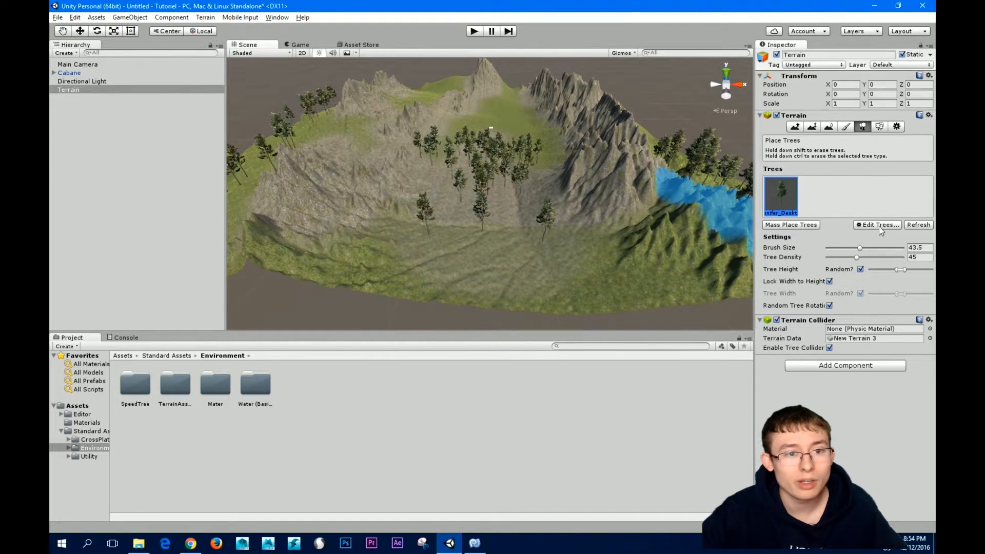
Add Broadleaf_Desktop as the terrain's second tree type.
left_click(879, 227)
left_click(881, 229)
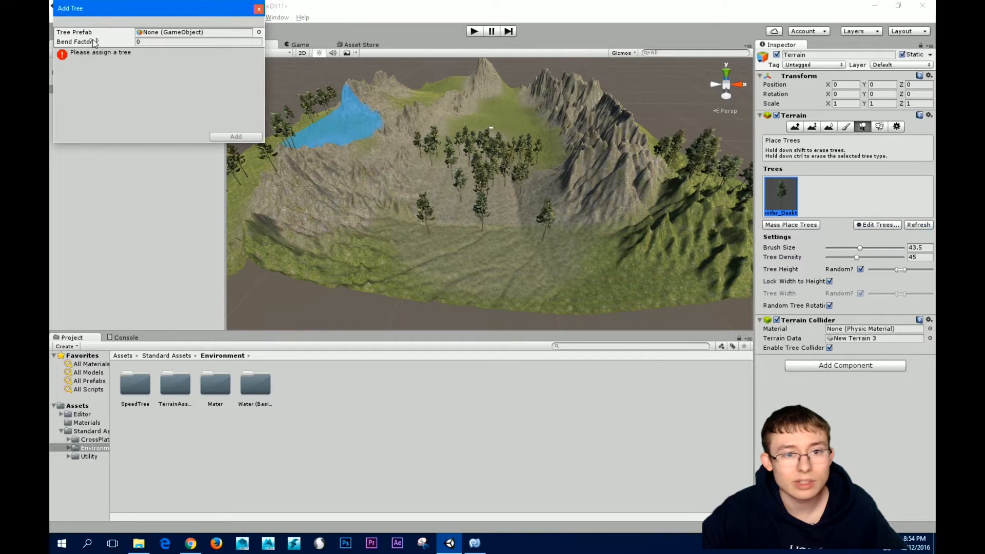
left_click(259, 33)
left_click(124, 72)
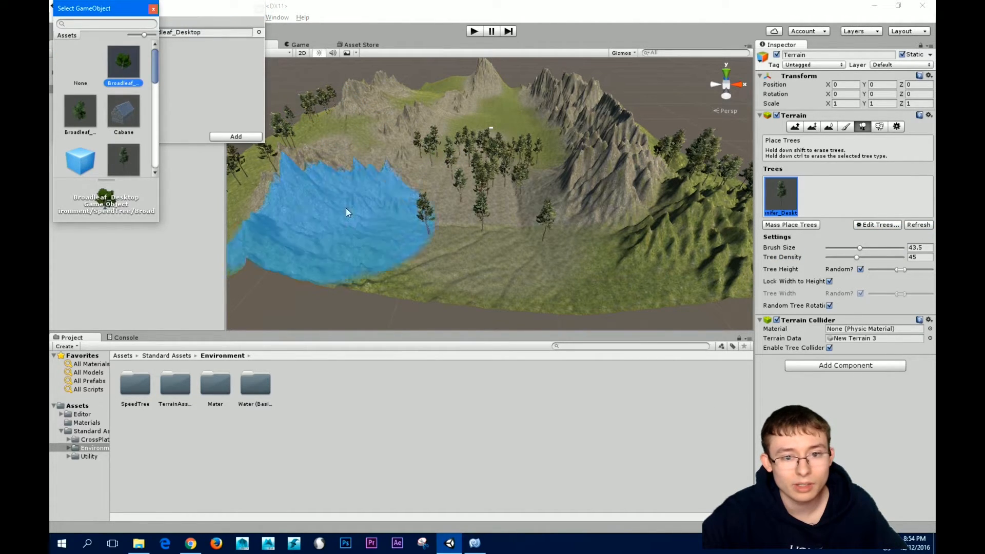
double_click(115, 72)
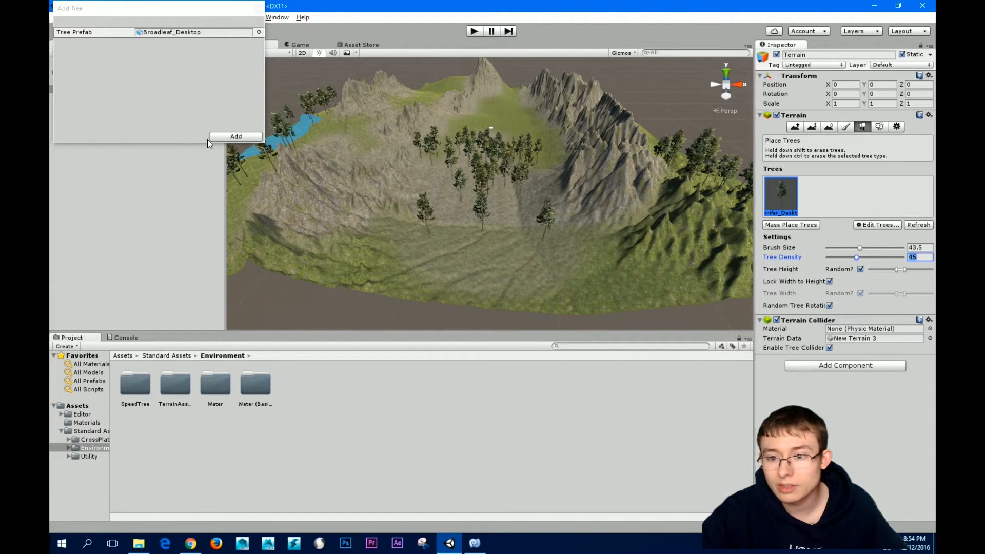
left_click(235, 136)
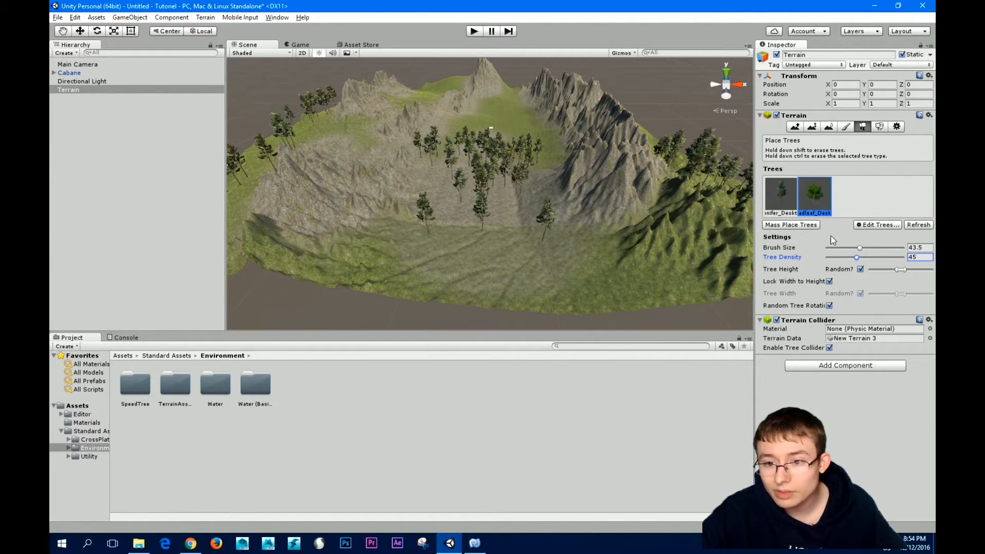
Place three broadleaf trees along the terrain's near grassy edge with tree density 18.
left_click_drag(857, 257, 836, 263)
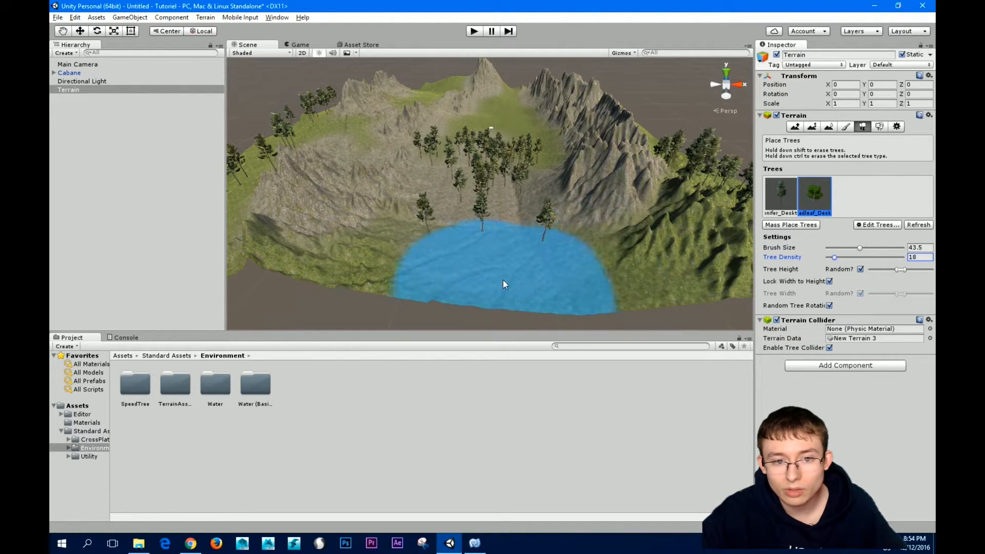
left_click(467, 275)
left_click(577, 282)
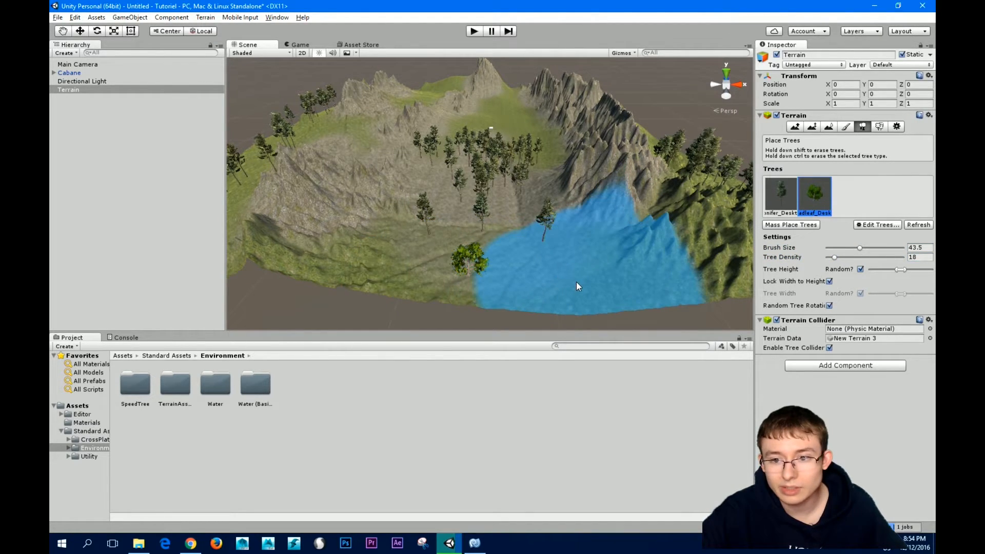
left_click(398, 247)
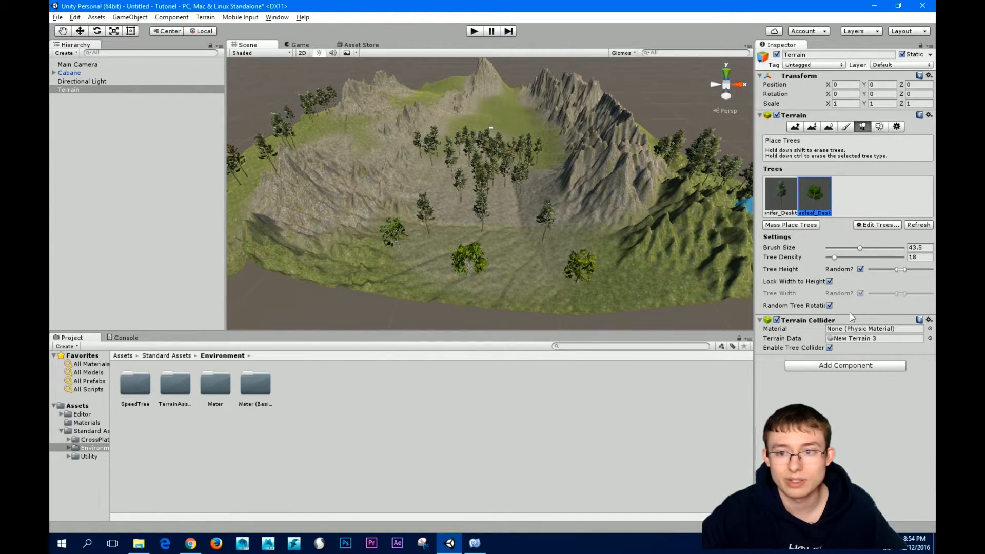
Add GrassFrond02AlbedoAlpha as a grass texture detail on the terrain, keeping the default size and color settings.
left_click_drag(482, 189, 491, 223, "alt")
left_click(880, 127)
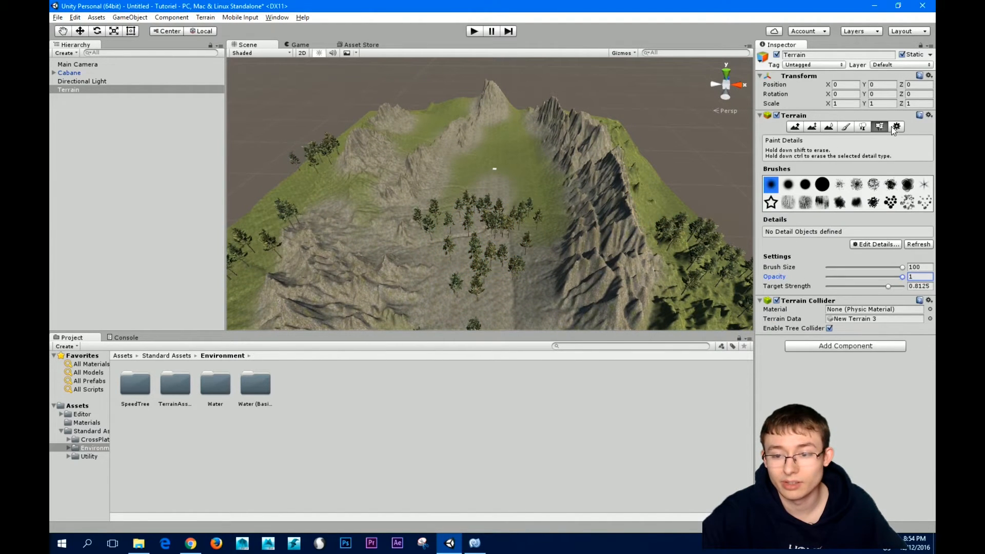
left_click(876, 244)
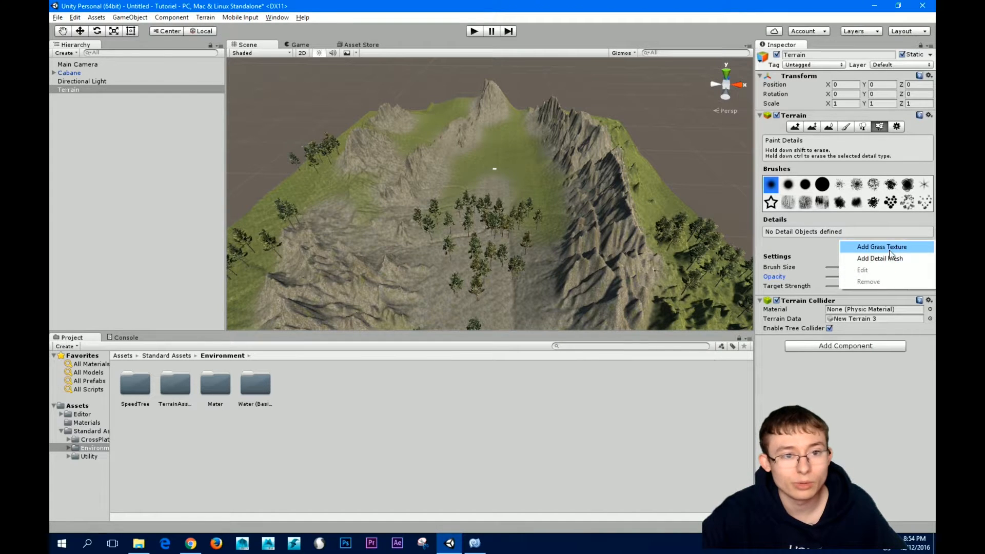
left_click(888, 249)
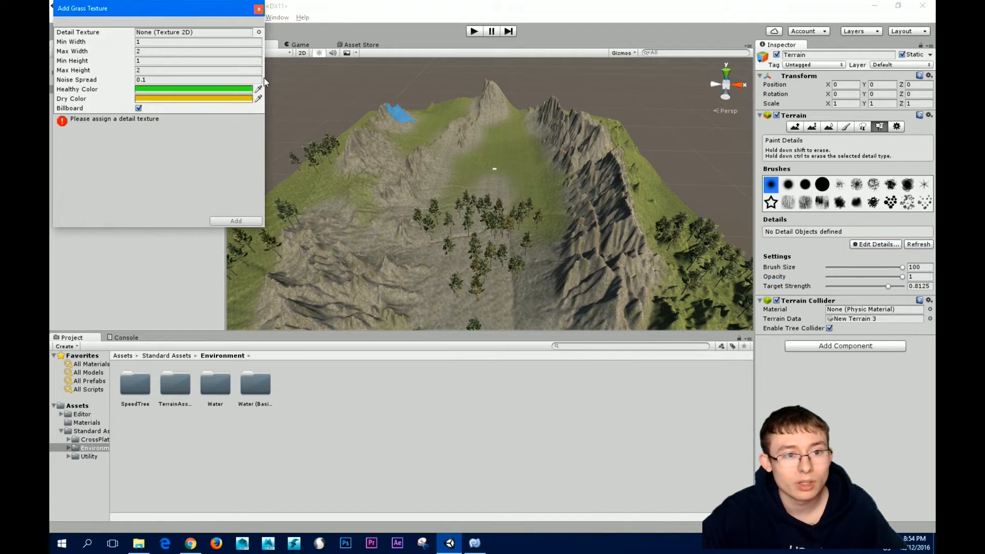
left_click(258, 33)
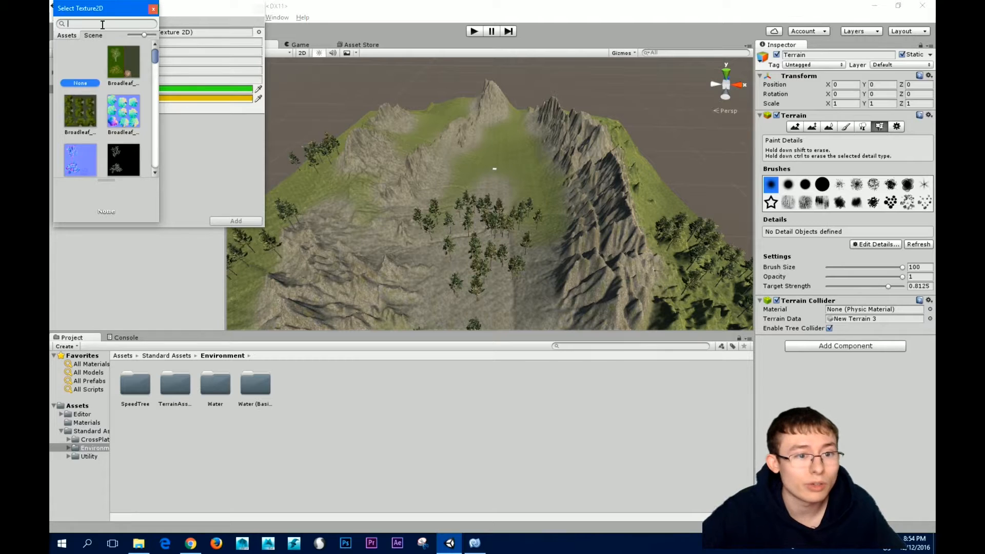
type("grass")
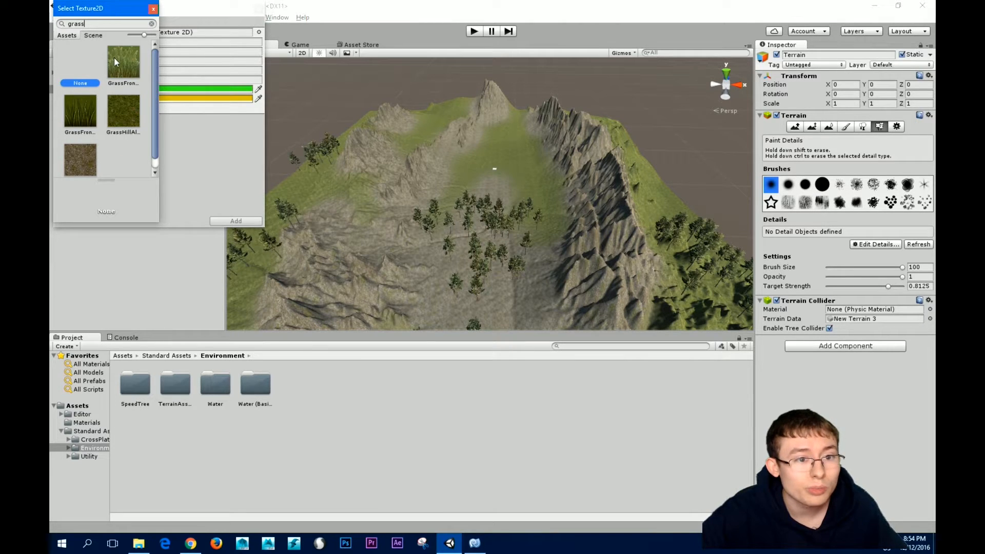
left_click(84, 113)
double_click(78, 119)
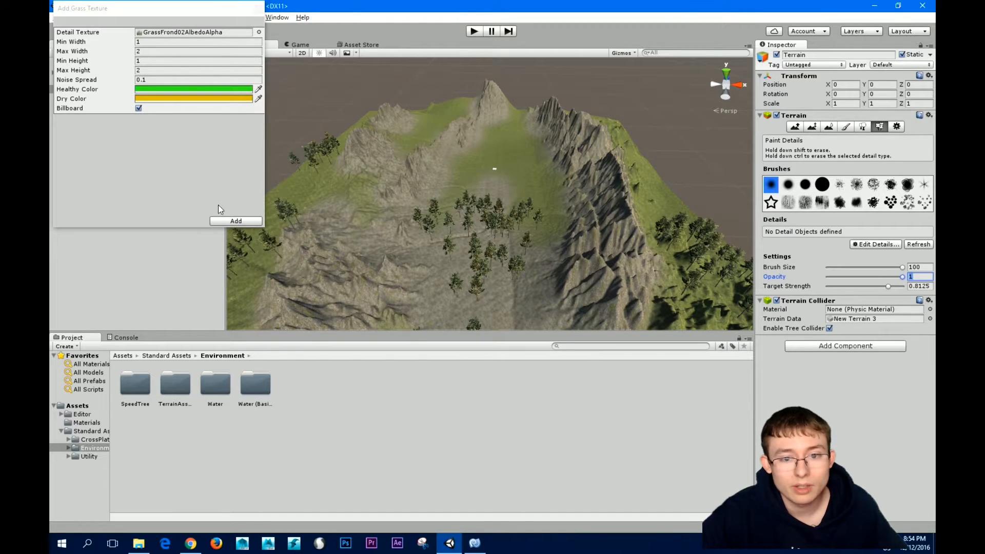
left_click(232, 219)
Paint grass around the broadleaf trees and toward the conifer grove with brush size 76, opacity 1 and target strength 0.5625.
left_click_drag(505, 245, 512, 223, "alt")
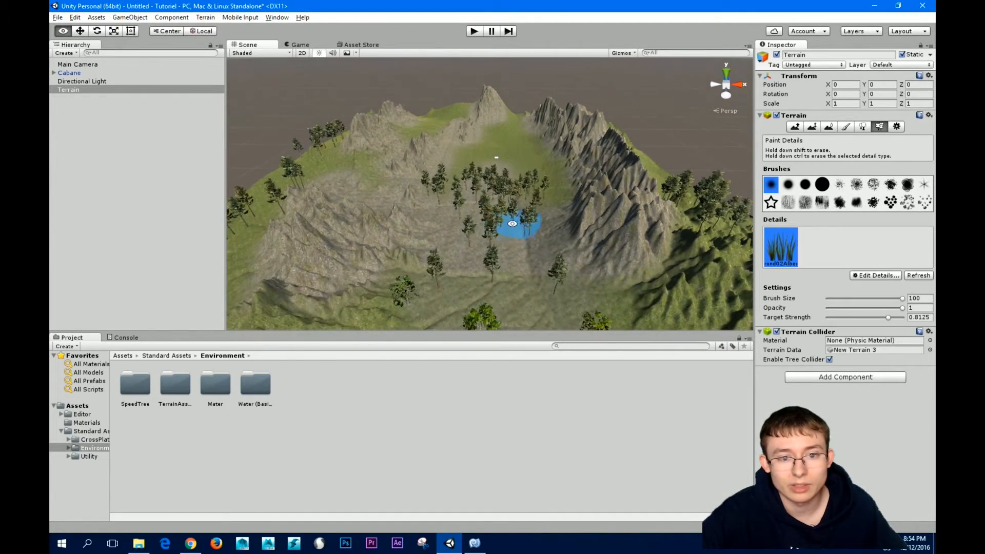
right_click_drag(512, 223, 644, 310, "alt")
middle_click_drag(644, 310, 539, 223)
right_click_drag(539, 223, 517, 225, "alt")
left_click_drag(517, 225, 532, 224, "alt")
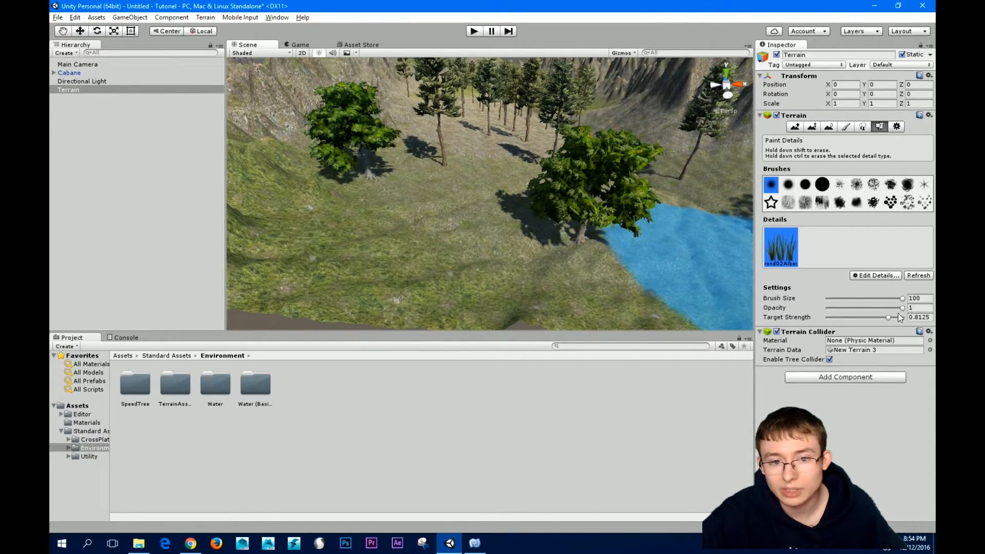
mouse_move(901, 300)
left_mouse_down()
mouse_move(884, 300)
mouse_move(881, 316)
mouse_move(869, 318)
left_mouse_up()
left_click(408, 234)
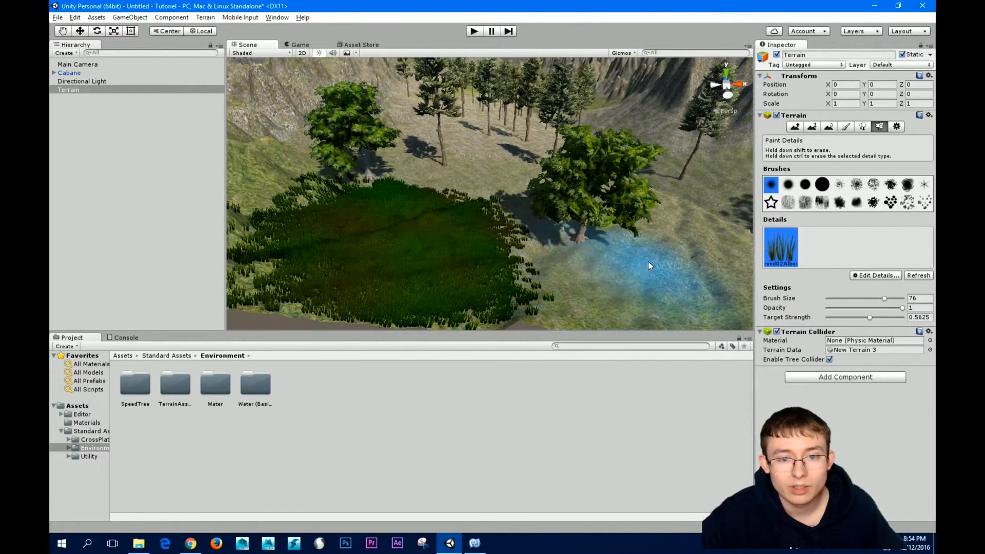
left_click(506, 171)
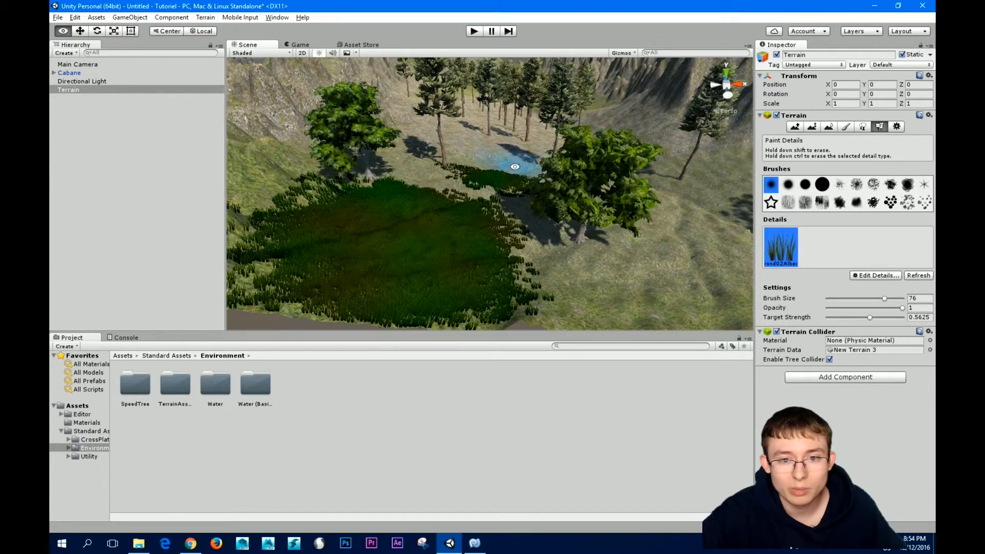
mouse_move(513, 162)
left_mouse_down("alt")
mouse_move(512, 198)
mouse_move(587, 233)
mouse_move(571, 260)
mouse_move(552, 255)
mouse_move(575, 273)
mouse_move(611, 171)
mouse_move(500, 137)
mouse_move(582, 297)
left_mouse_up("alt")
scroll(571, 260, "up", 3)
scroll(516, 237, "up", 1)
scroll(516, 241, "up", 3)
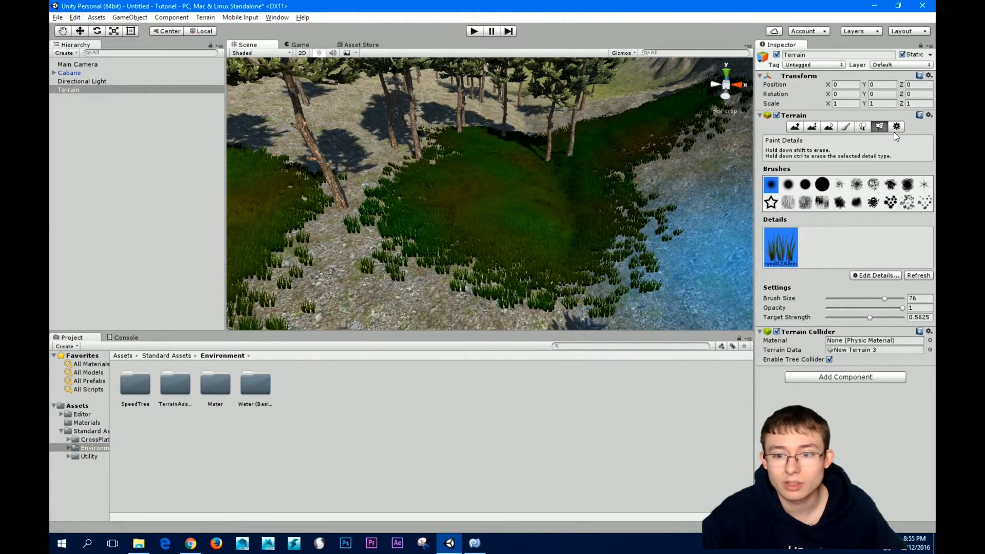
scroll(482, 149, "down", 5)
mouse_move(482, 149)
left_mouse_down("alt")
mouse_move(452, 196)
mouse_move(478, 193)
mouse_move(455, 189)
mouse_move(543, 226)
mouse_move(324, 211)
mouse_move(409, 229)
mouse_move(461, 202)
mouse_move(398, 211)
mouse_move(314, 193)
mouse_move(492, 205)
mouse_move(578, 188)
left_mouse_up("alt")
scroll(455, 188, "down", 4)
scroll(577, 188, "up", 6)
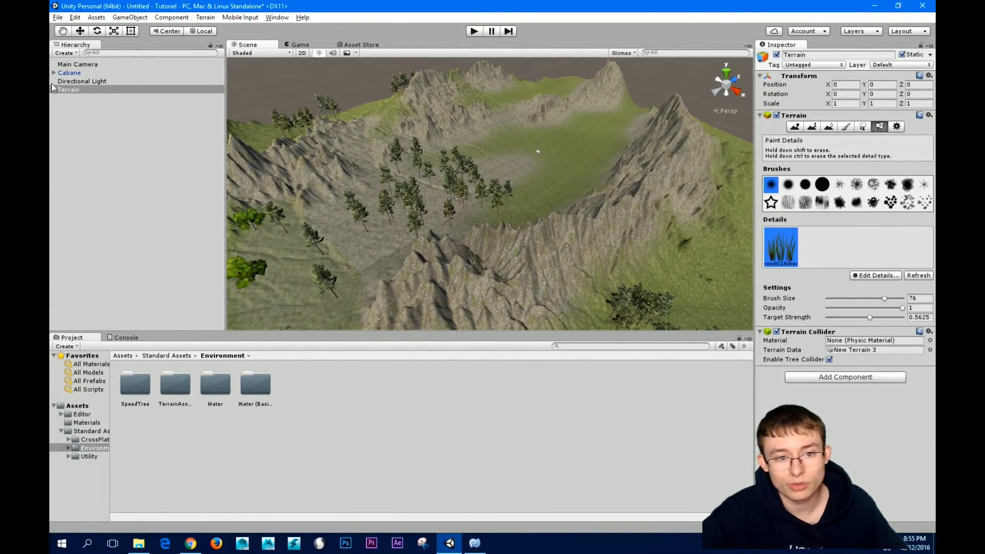
left_click_drag(530, 177, 331, 280, "alt")
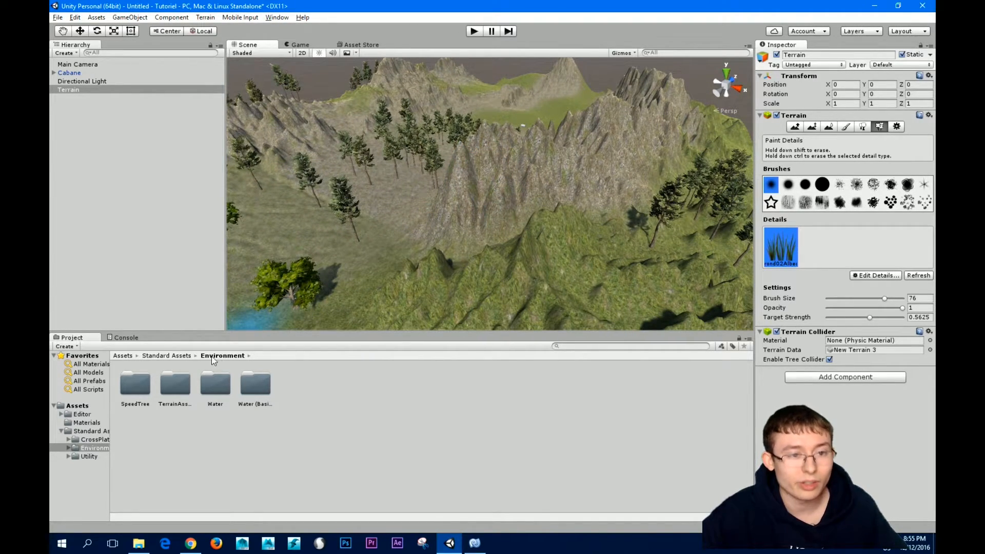
Import the complete Characters standard package into the project.
left_click(170, 356)
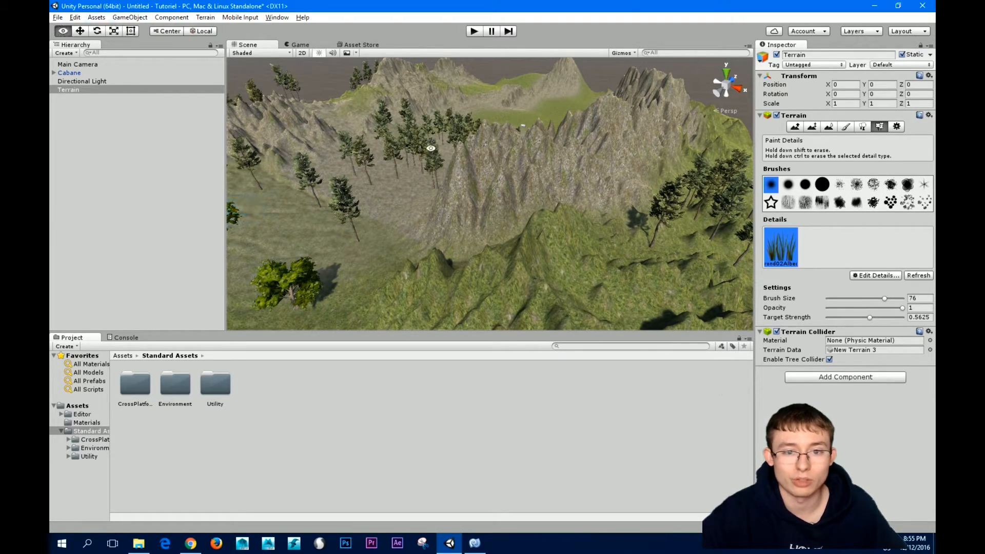
mouse_move(431, 149)
left_mouse_down("alt")
mouse_move(503, 165)
mouse_move(325, 235)
mouse_move(97, 189)
mouse_move(385, 209)
mouse_move(670, 325)
mouse_move(490, 232)
mouse_move(513, 246)
left_mouse_up("alt")
left_click(96, 17)
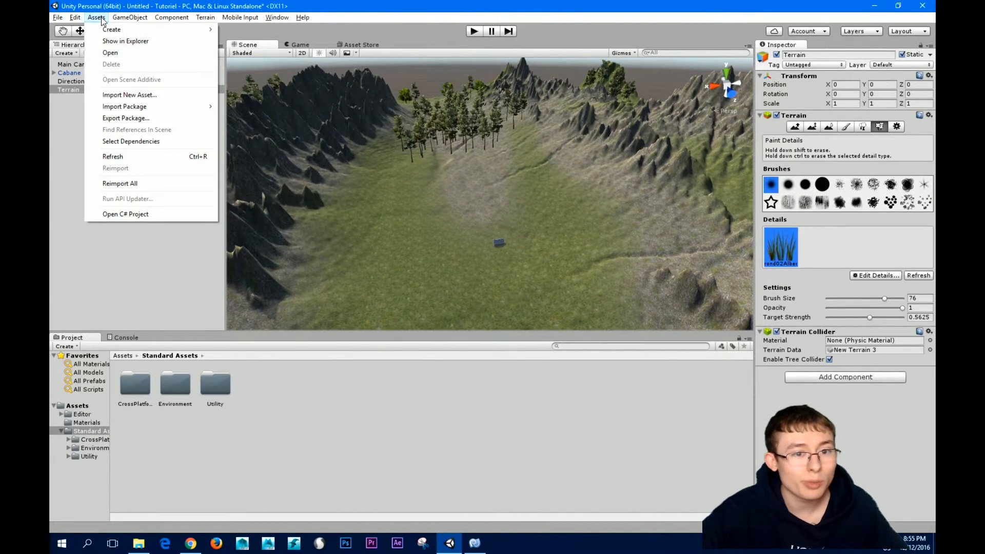
mouse_move(145, 108)
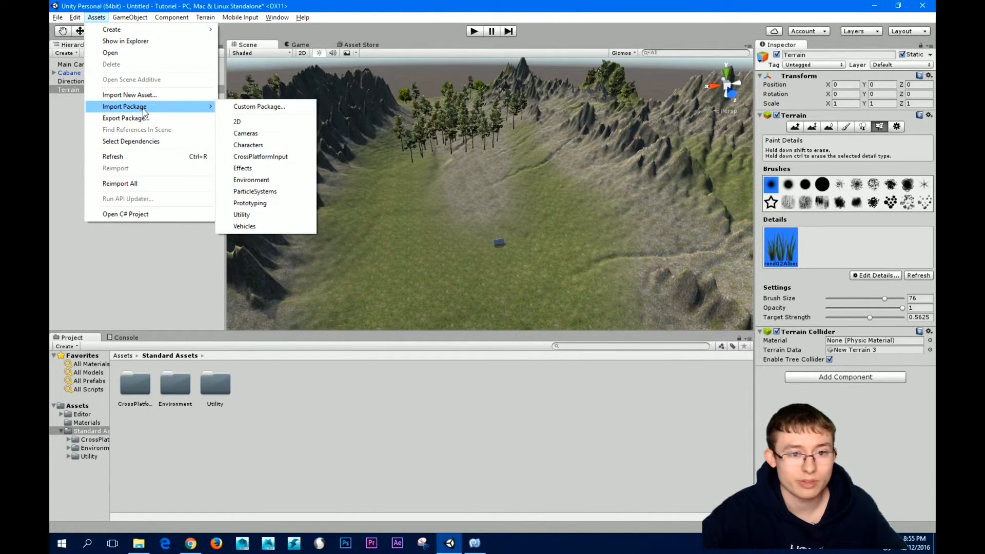
left_click(263, 146)
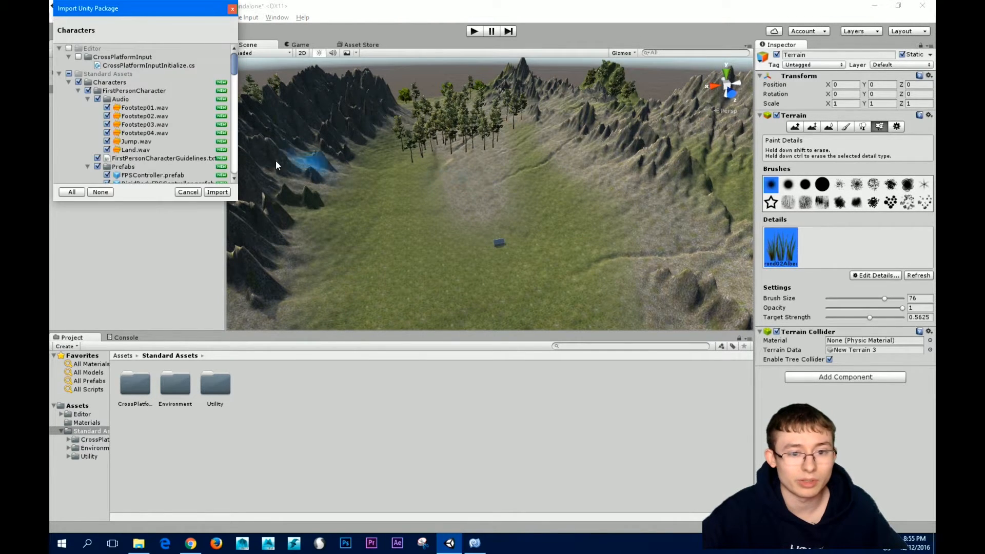
left_click(214, 193)
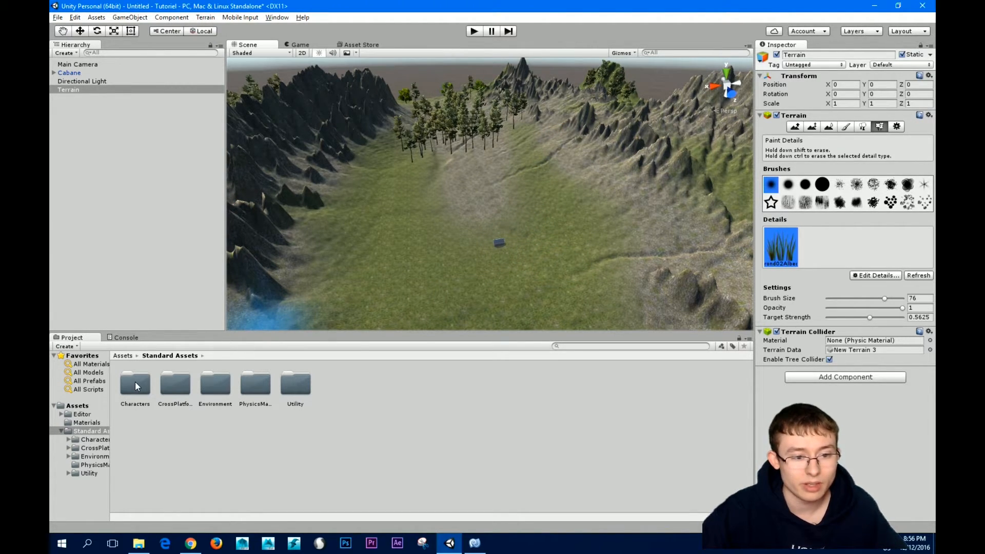
Place the FPSController prefab from the FirstPersonCharacter Prefabs folder on the terrain beside the conifer grove.
double_click(138, 385)
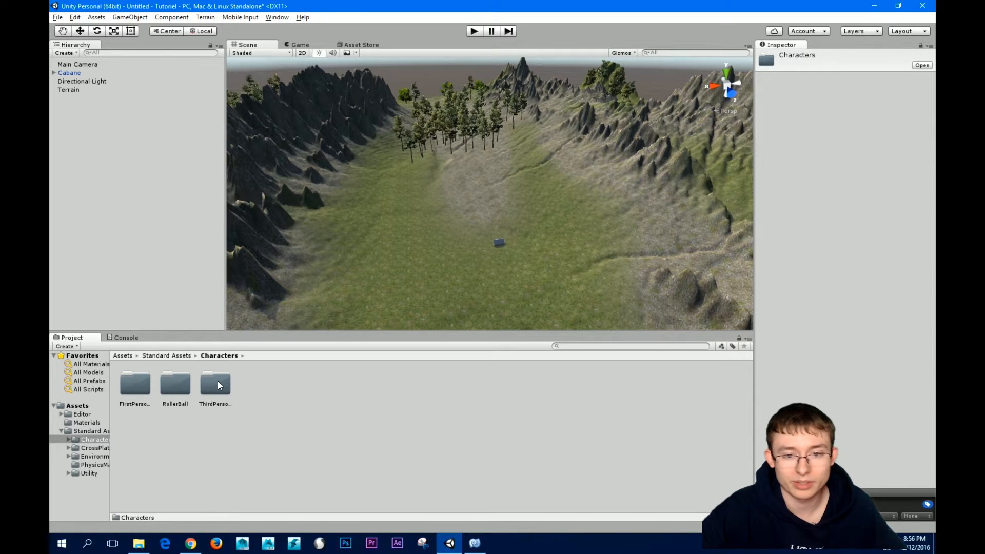
double_click(136, 386)
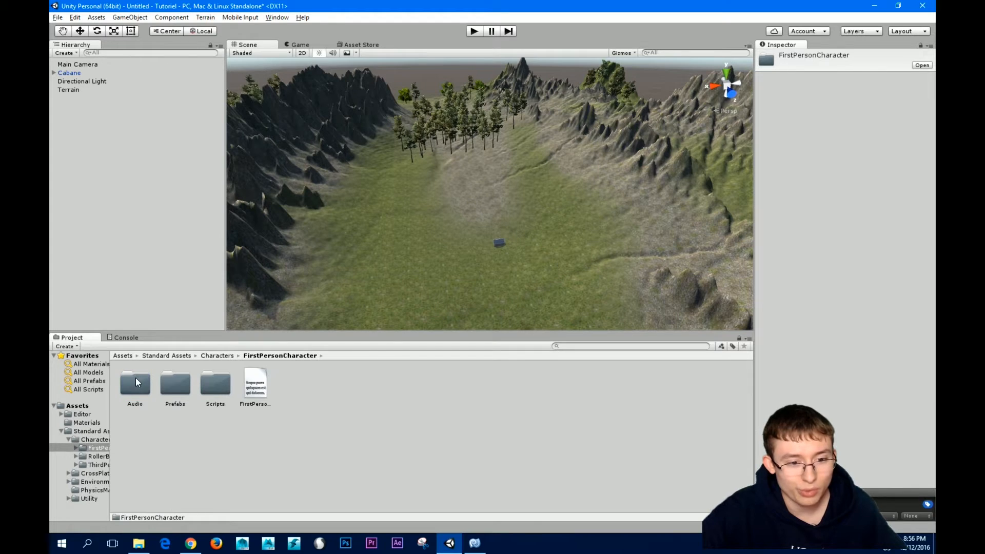
double_click(186, 386)
left_click_drag(584, 253, 369, 322, "alt")
middle_click_drag(529, 216, 505, 322)
left_click_drag(506, 321, 538, 209, "alt")
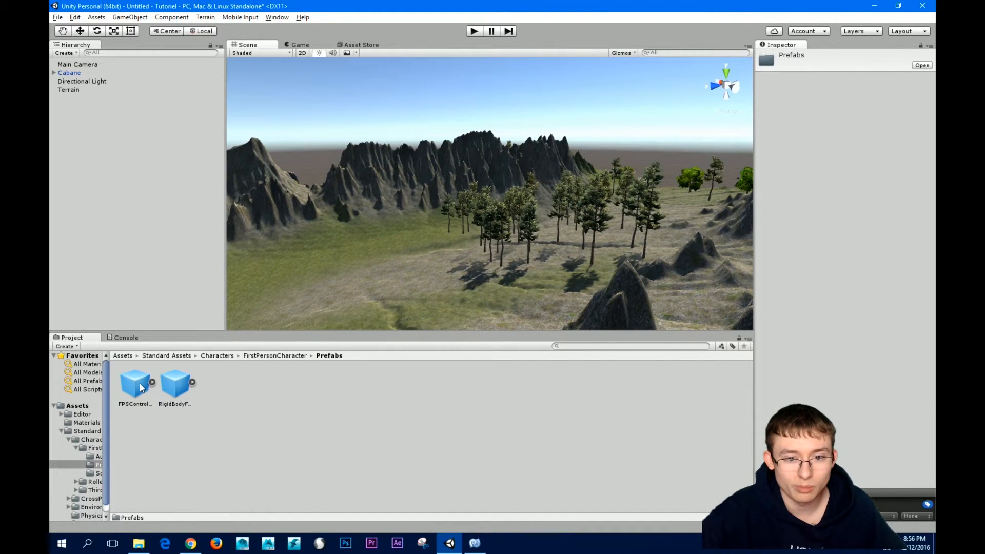
left_click_drag(141, 388, 563, 262)
Raise the FPSController out of the ground to a Y position of about 23.53.
right_click_drag(562, 261, 727, 371, "alt")
middle_click_drag(672, 308, 655, 275)
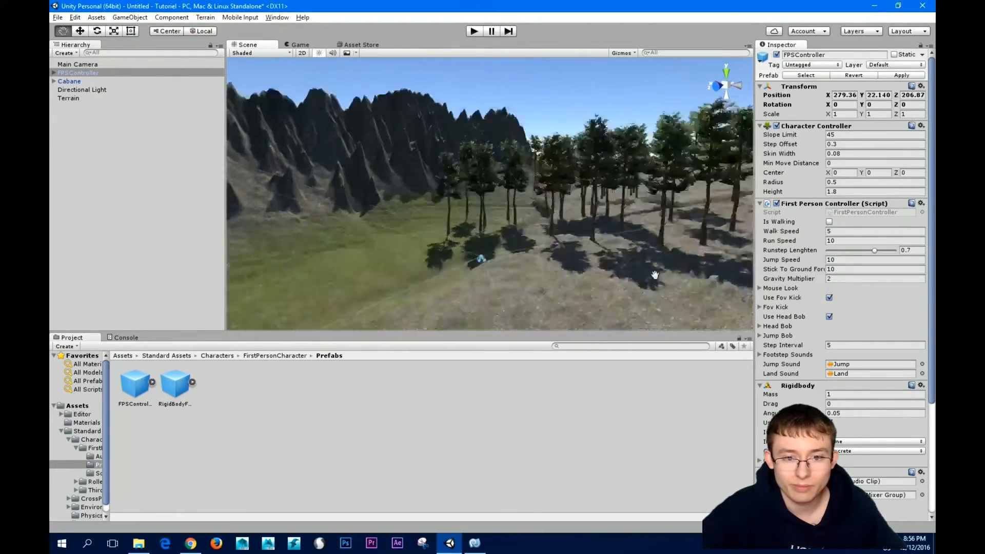
left_click_drag(655, 275, 611, 310, "alt")
middle_click_drag(611, 310, 495, 205)
right_click_drag(494, 204, 715, 389, "alt")
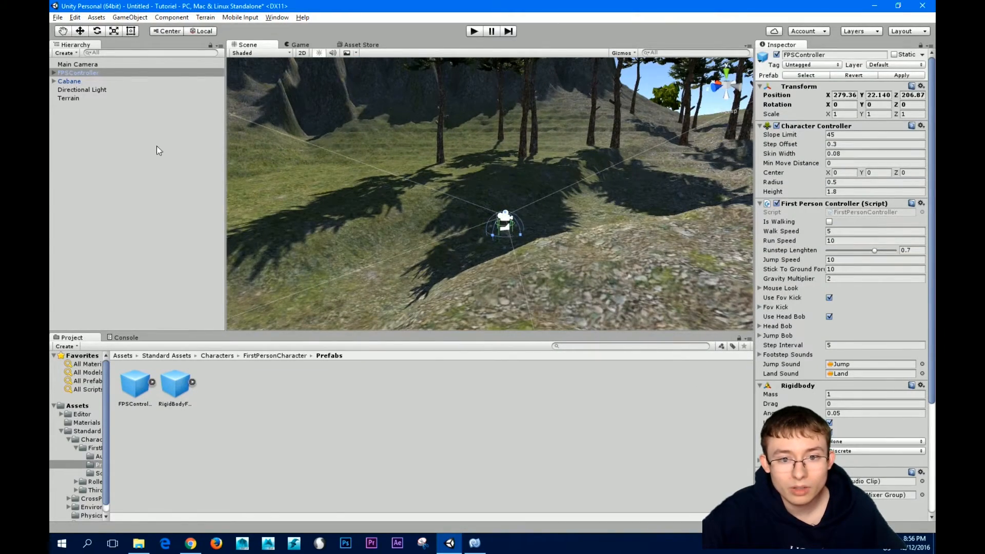
left_click(80, 31)
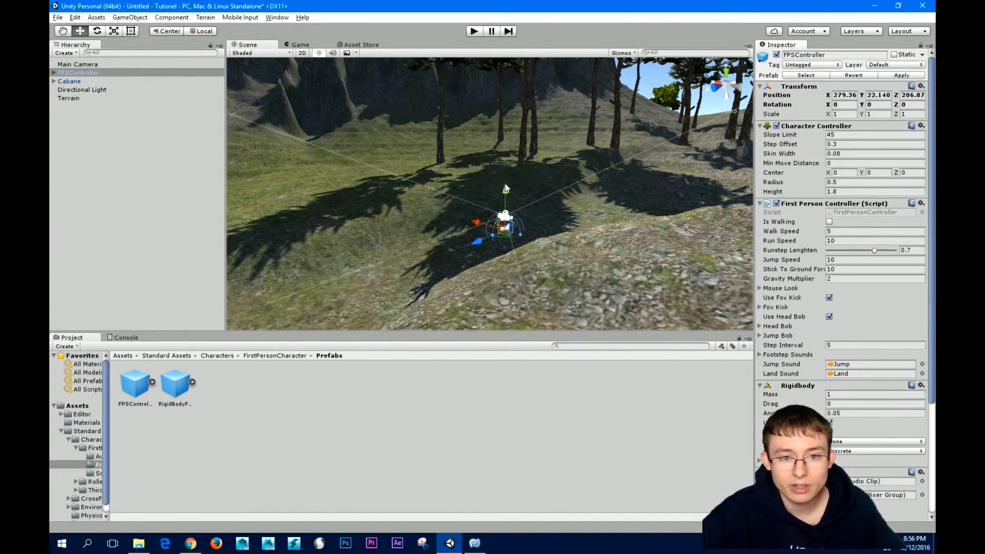
left_click_drag(505, 184, 454, 195)
Check the controller's camera and ground clearance, and raise the whole FPSController slightly to a Y position of about 23.77.
left_click_drag(362, 186, 431, 215, "alt")
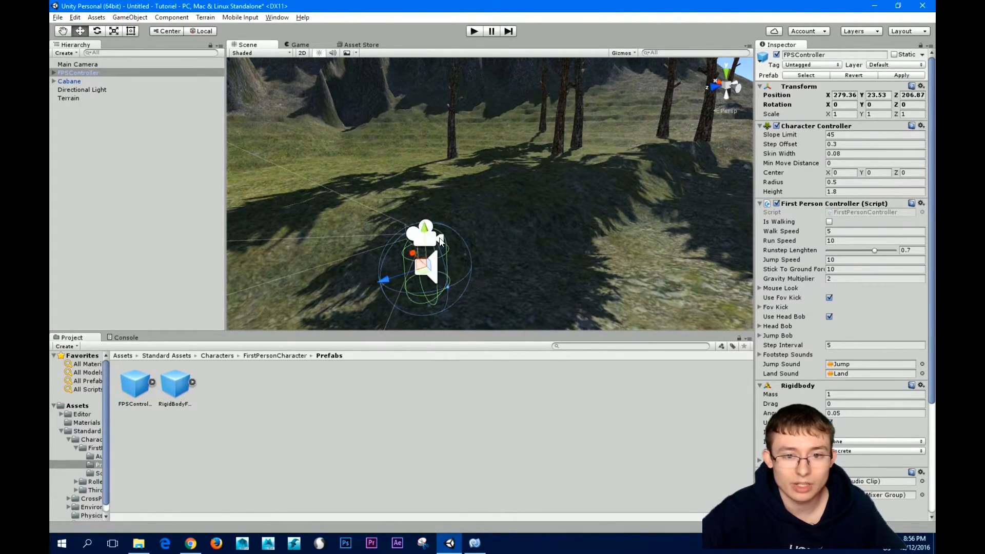
right_click_drag(440, 241, 464, 285)
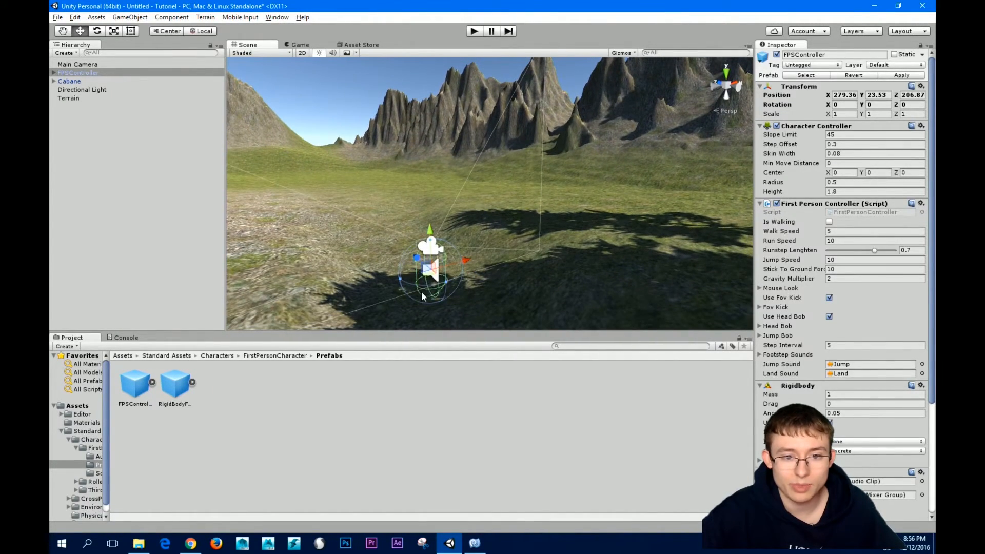
left_click(435, 242)
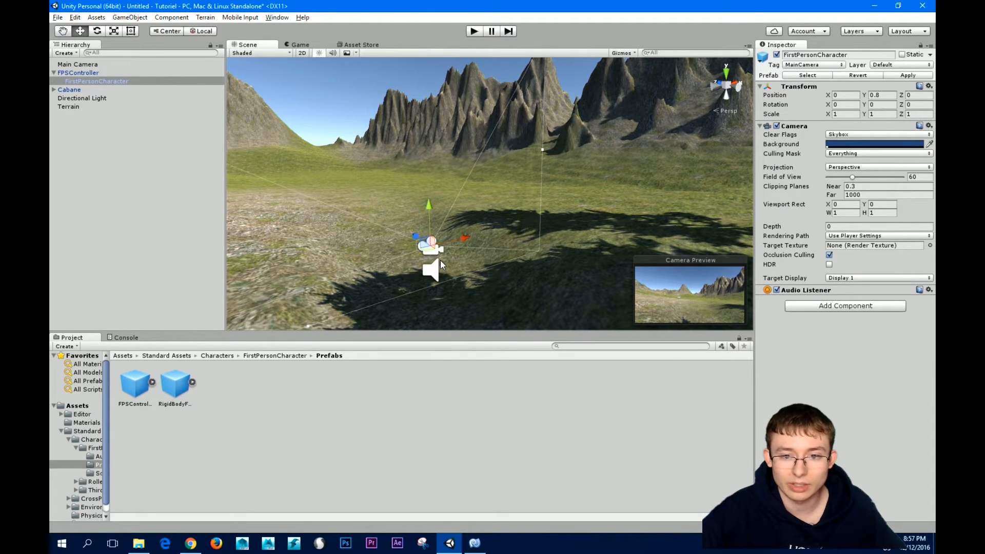
left_click_drag(440, 260, 557, 223, "alt")
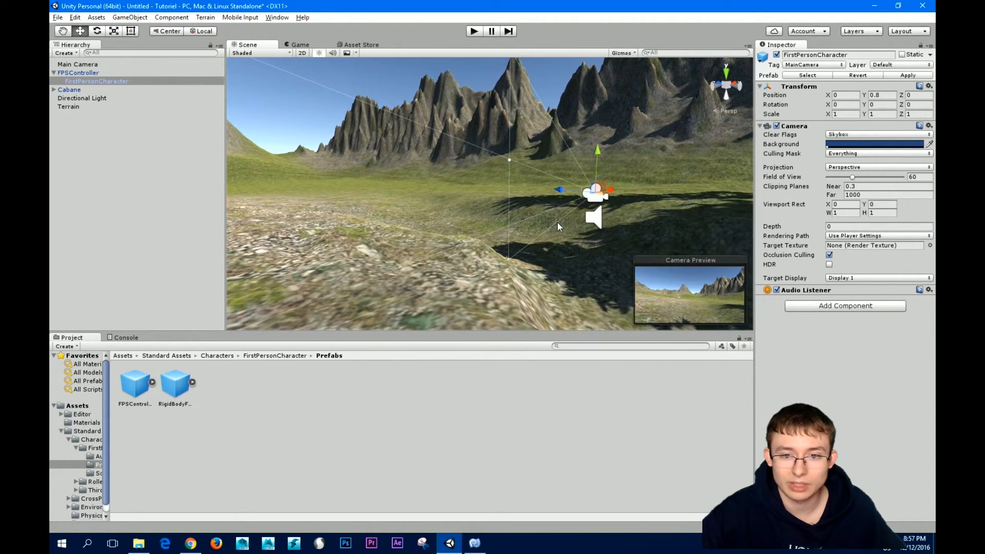
left_click(591, 204)
left_click(598, 177)
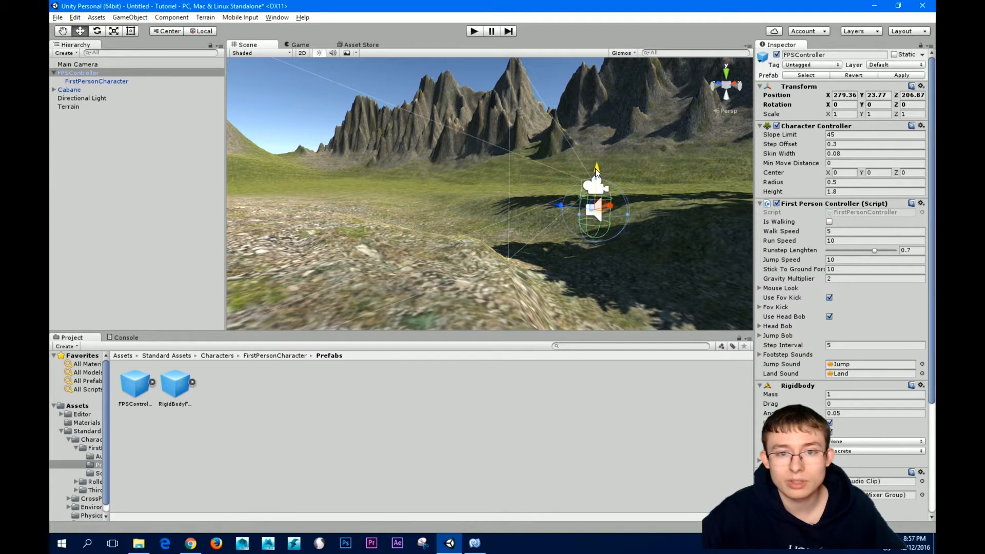
Run the scene and walk the first-person character around the conifer grove to test movement and the terrain's look.
left_click(476, 32)
left_click(474, 31)
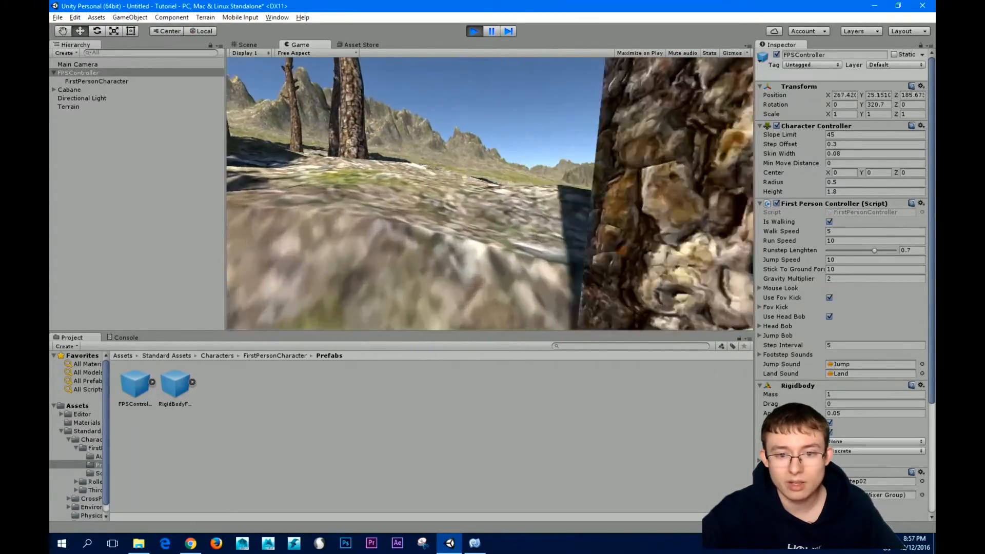
key("w")
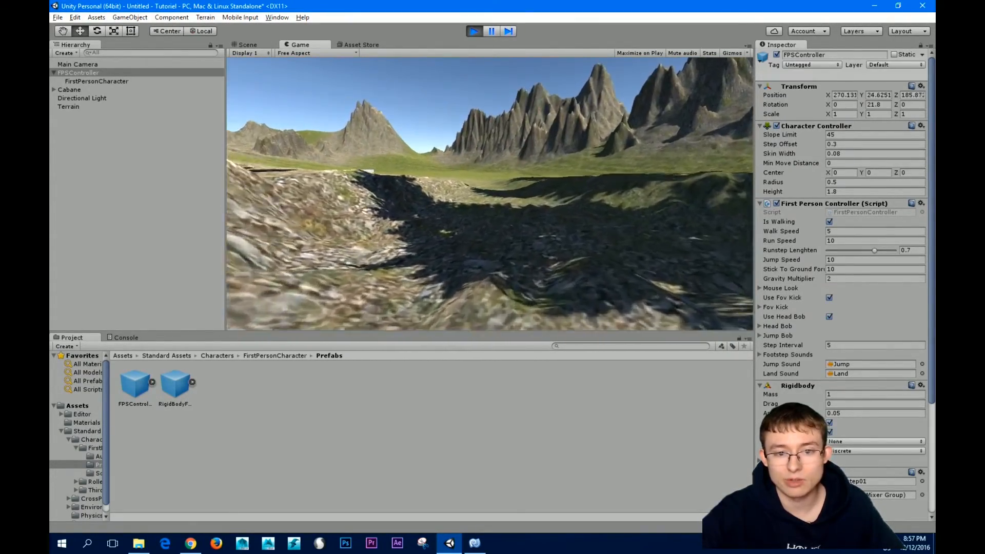
key("w")
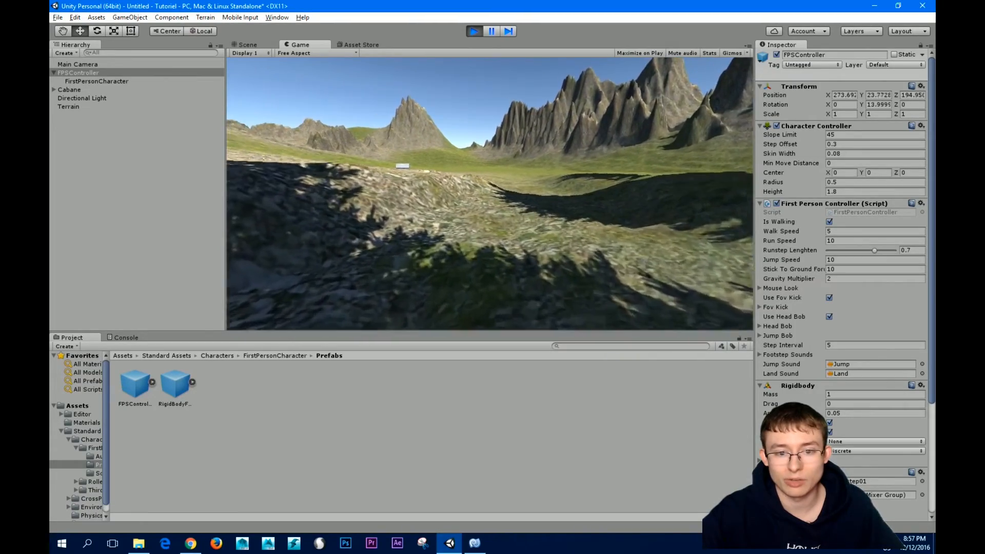
key("w")
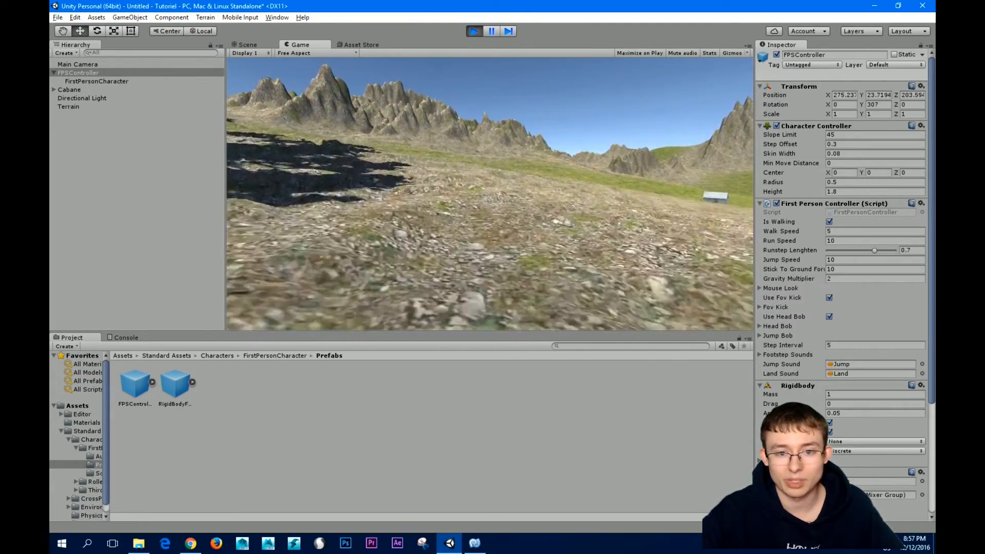
key("w")
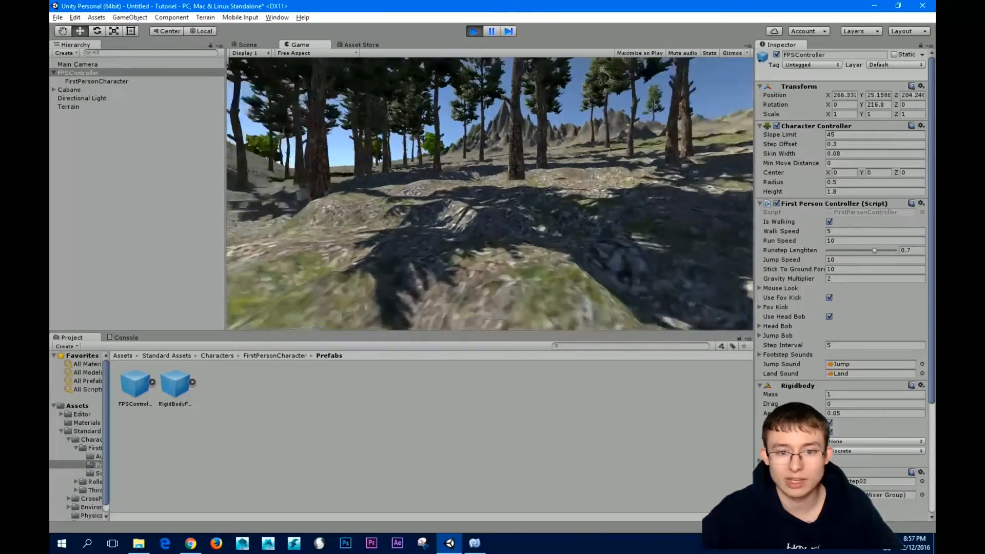
key("w")
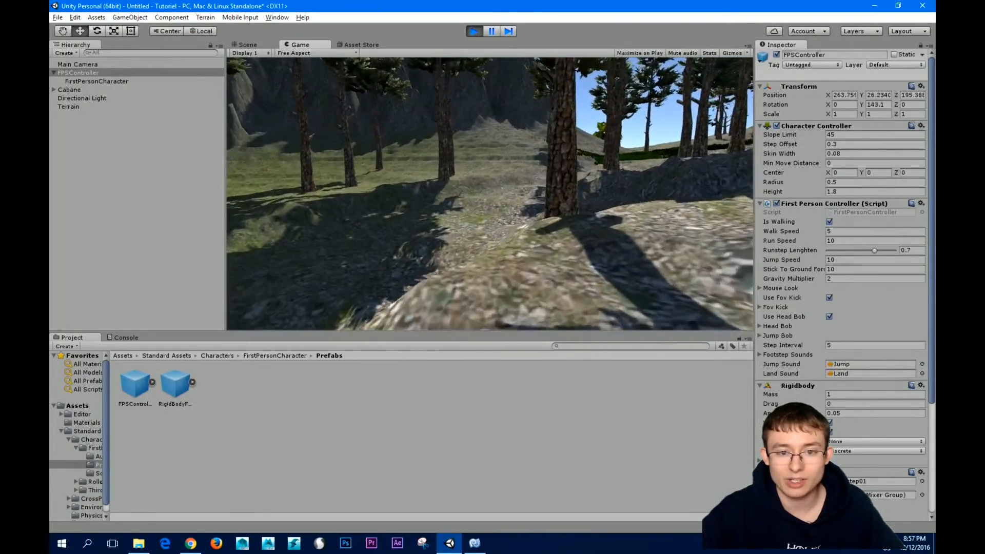
key("w")
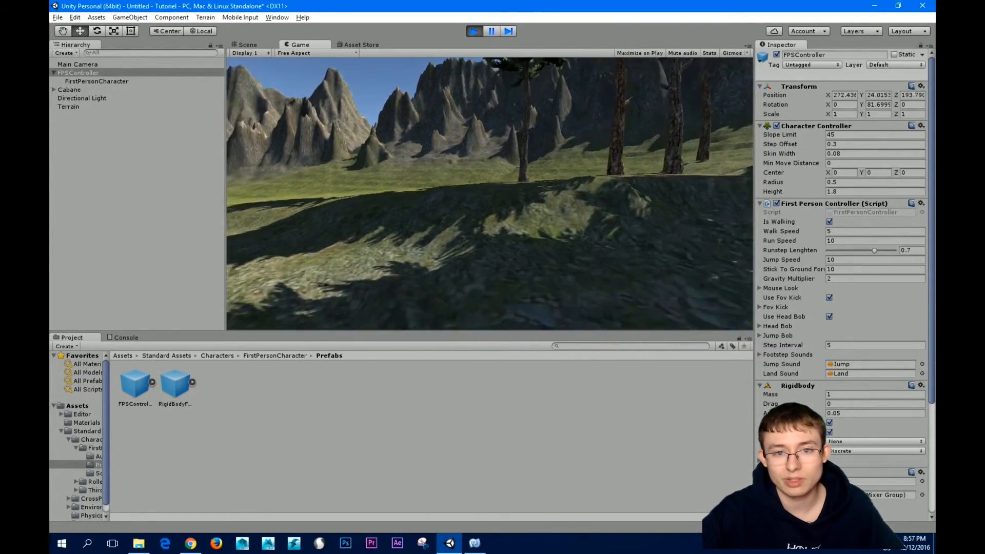
key("w")
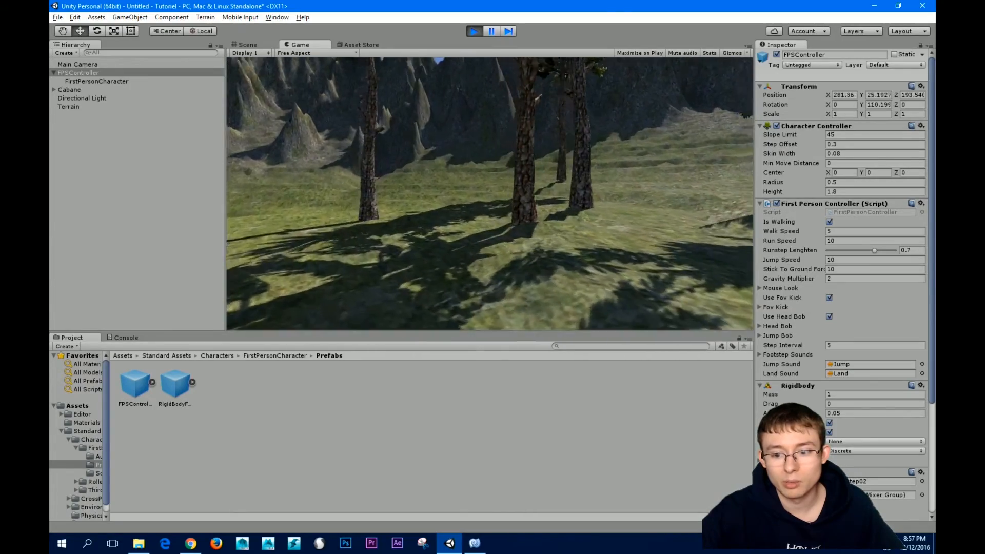
key("w")
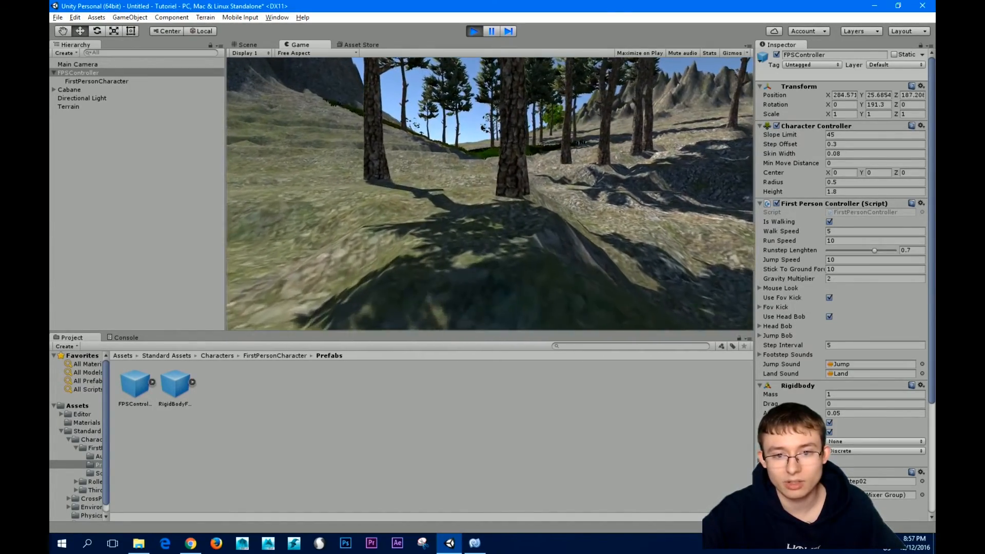
key("w")
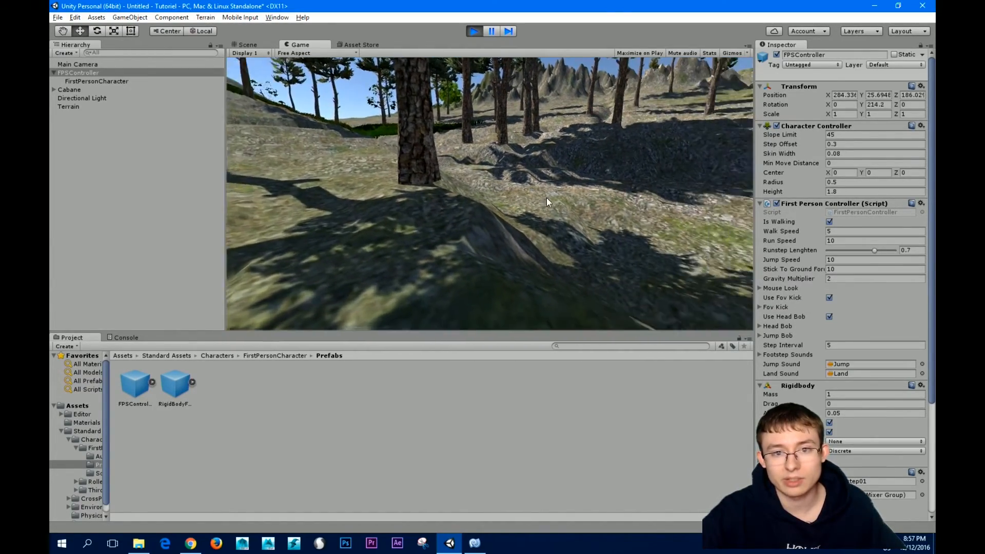